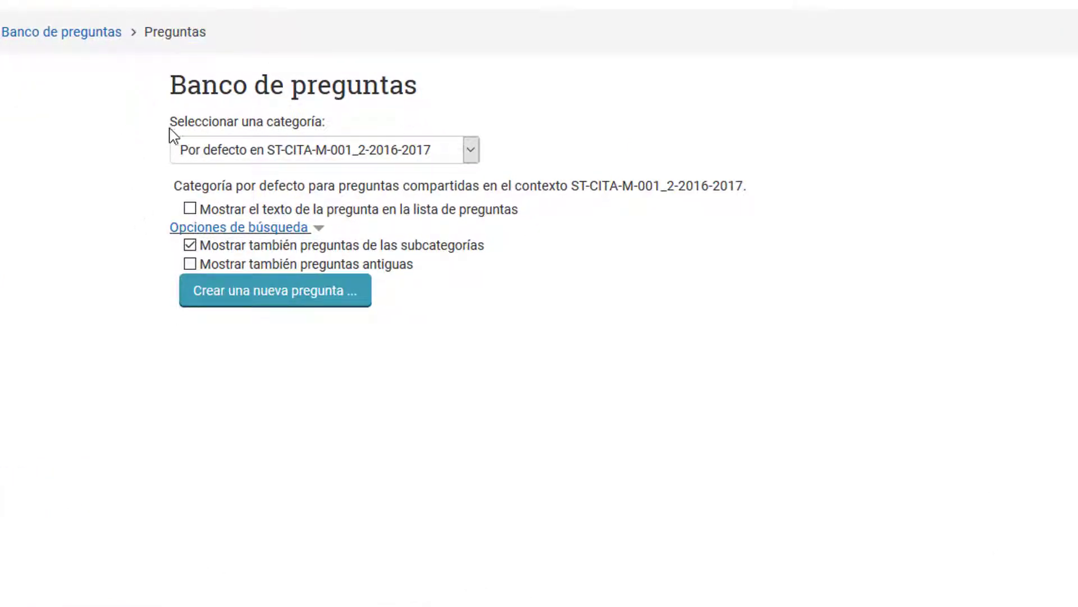
- Examine the question bank's category choices and the available question types without creating a question
click(212, 163)
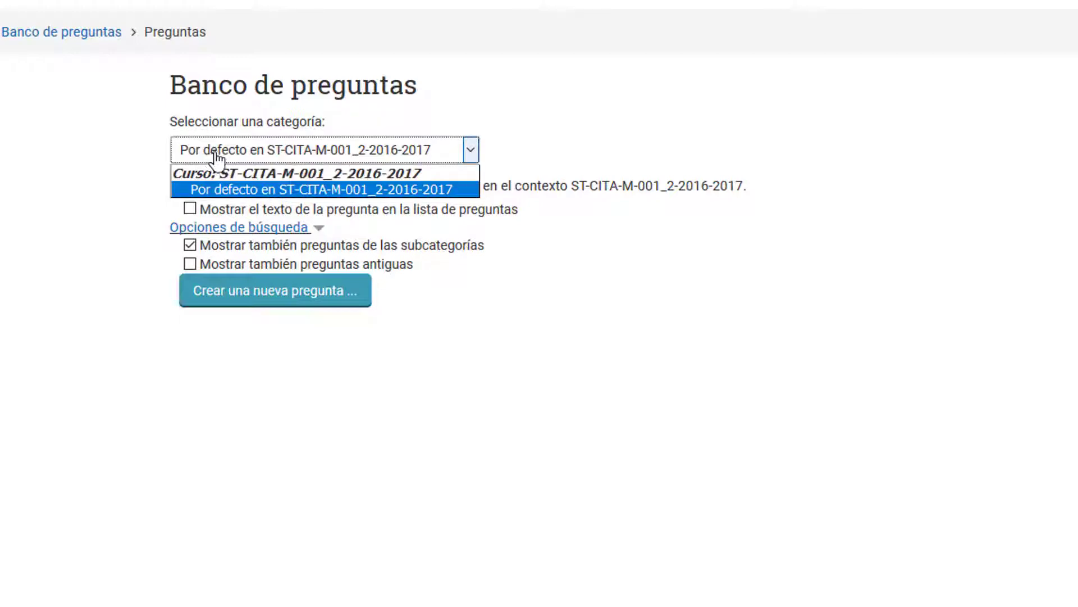
click(286, 152)
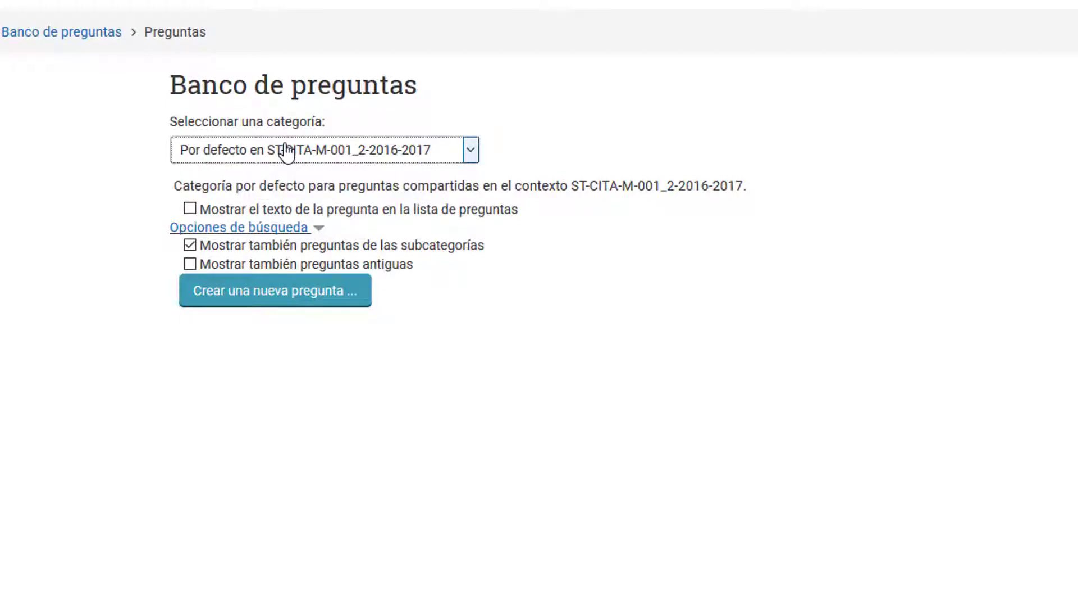
click(304, 98)
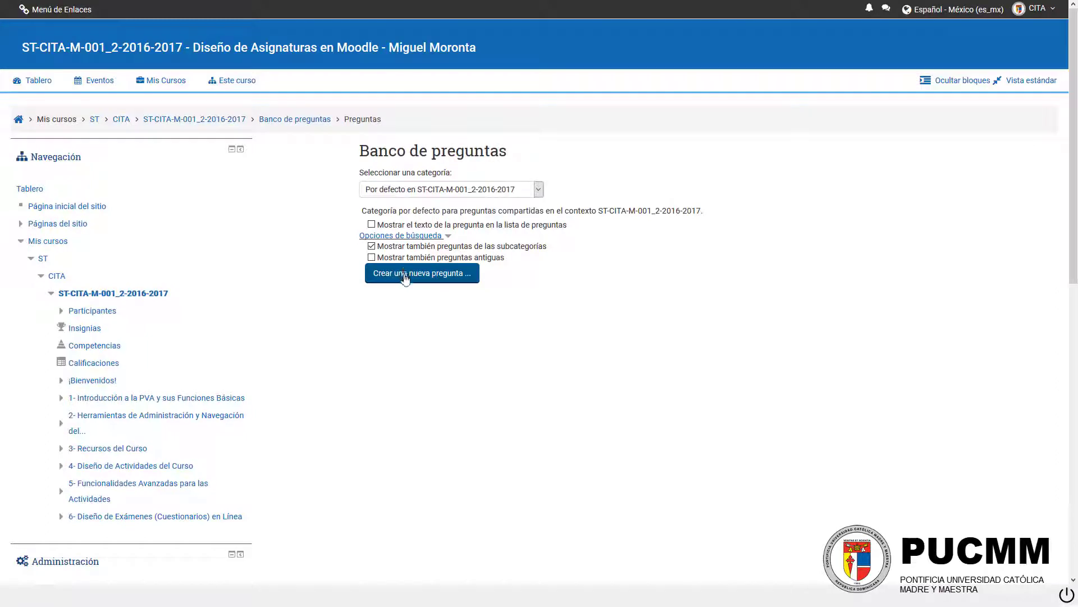
click(405, 275)
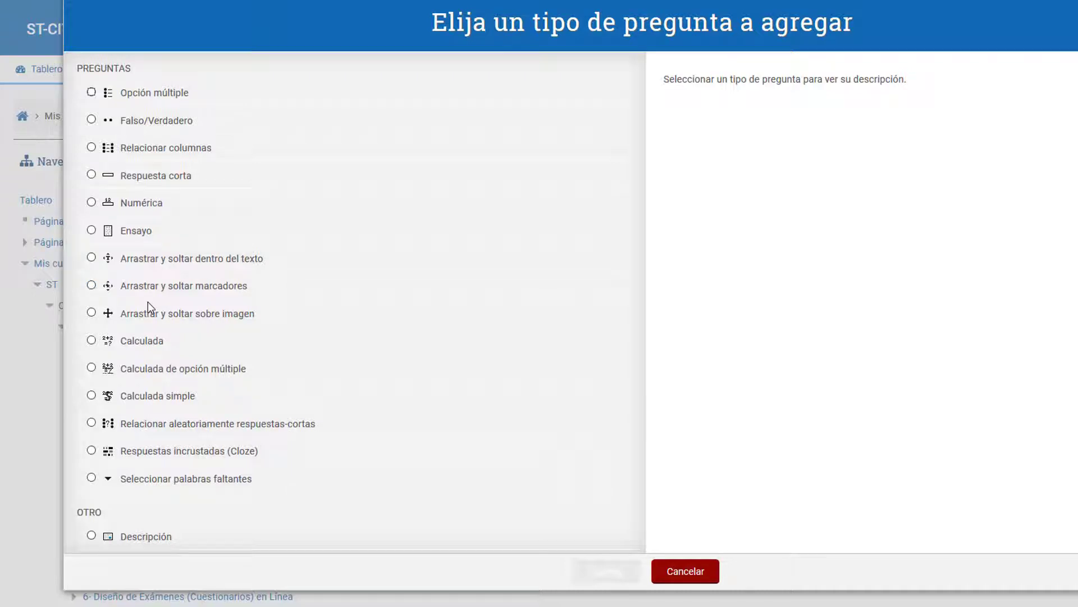
click(700, 572)
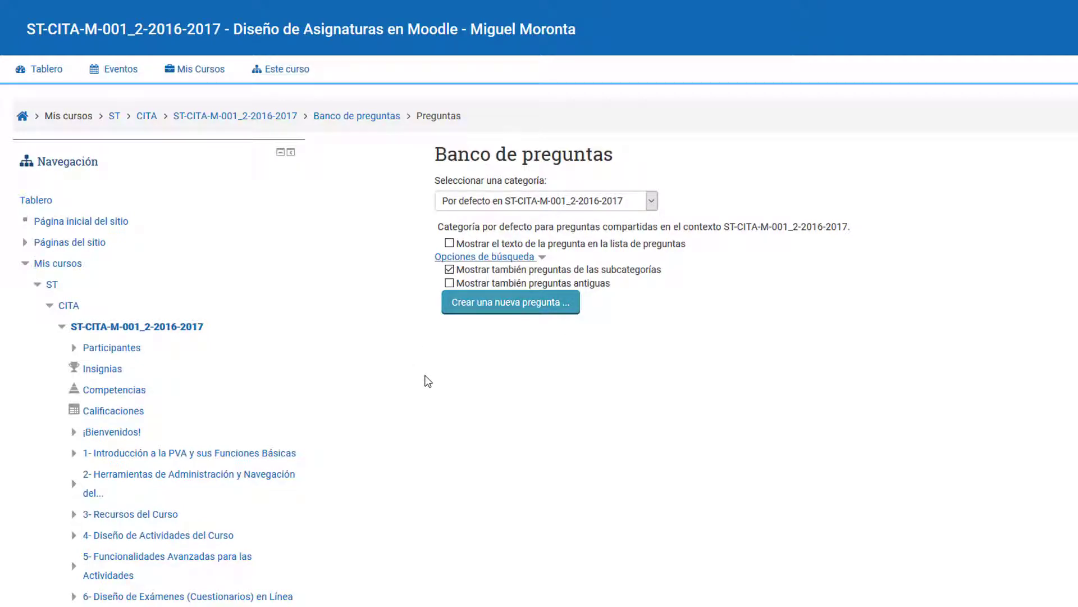
- Open the question bank's category editor and name the new category Preguntas Primer Parcial
scroll(427, 380, down, 9)
scroll(423, 376, down, 2)
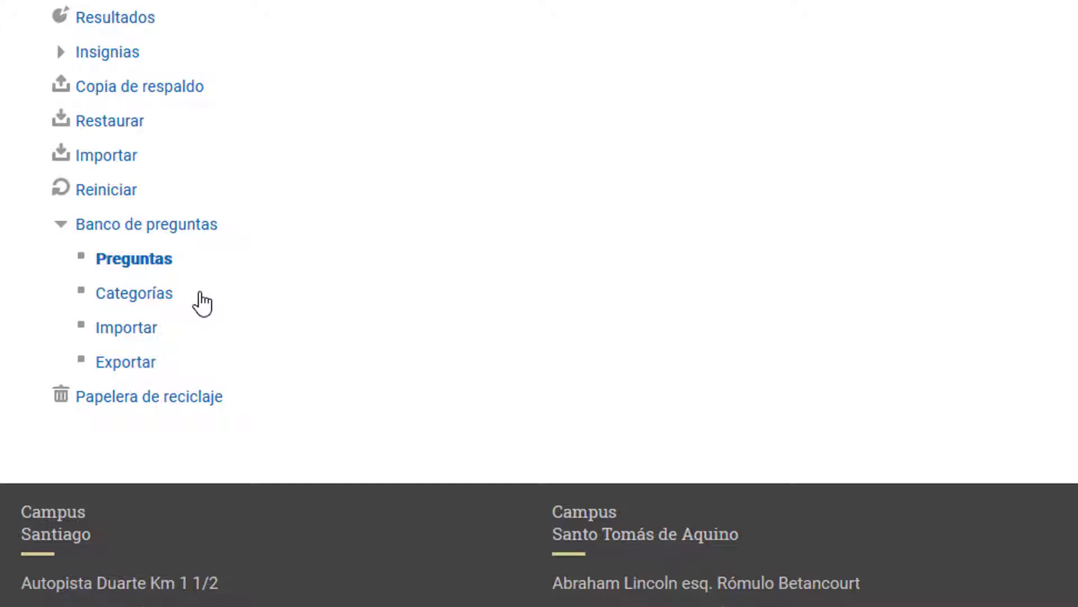
click(148, 298)
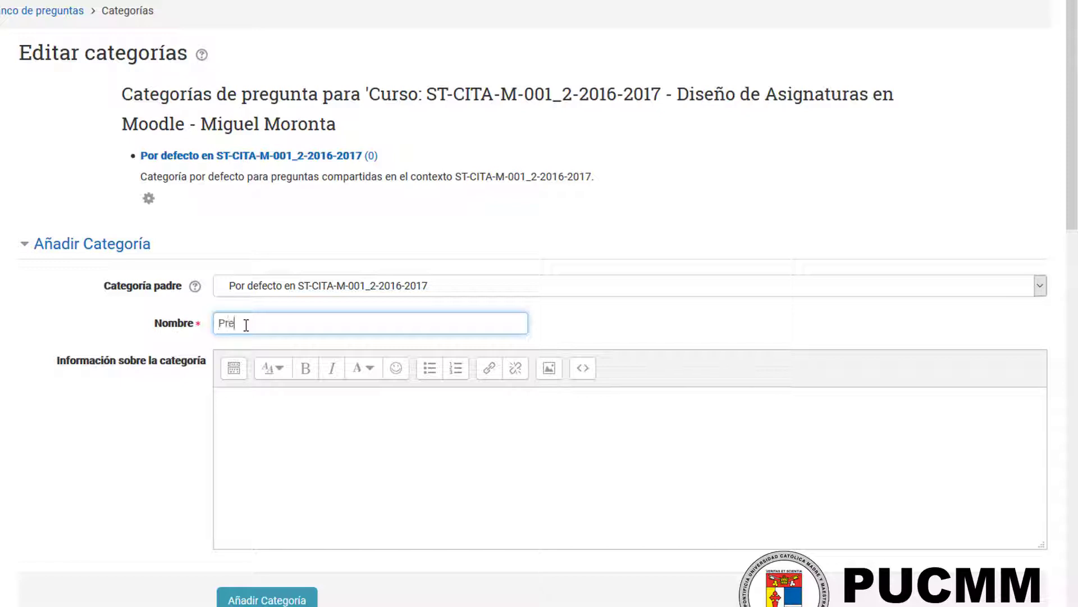
text(guntas Primer Parcial)
click(165, 436)
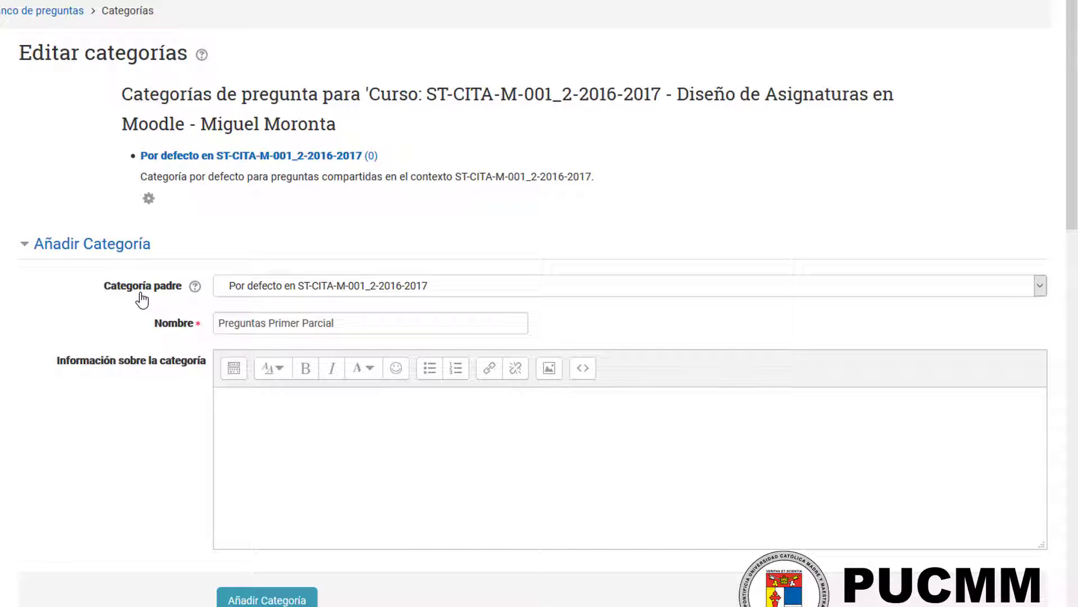
- Set the new category's parent to Superior and add the category
click(331, 290)
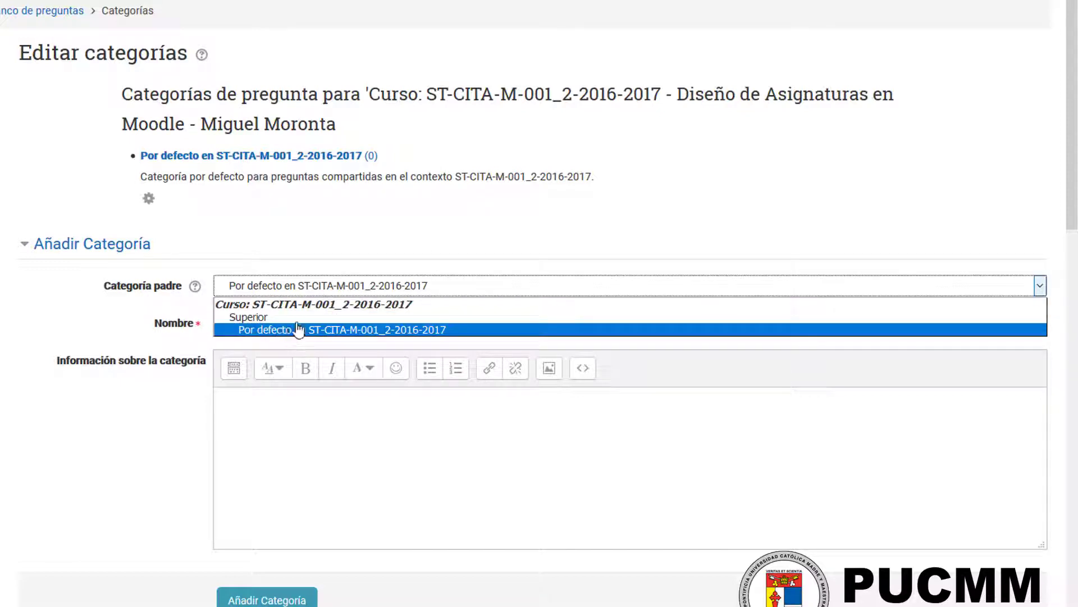
click(178, 430)
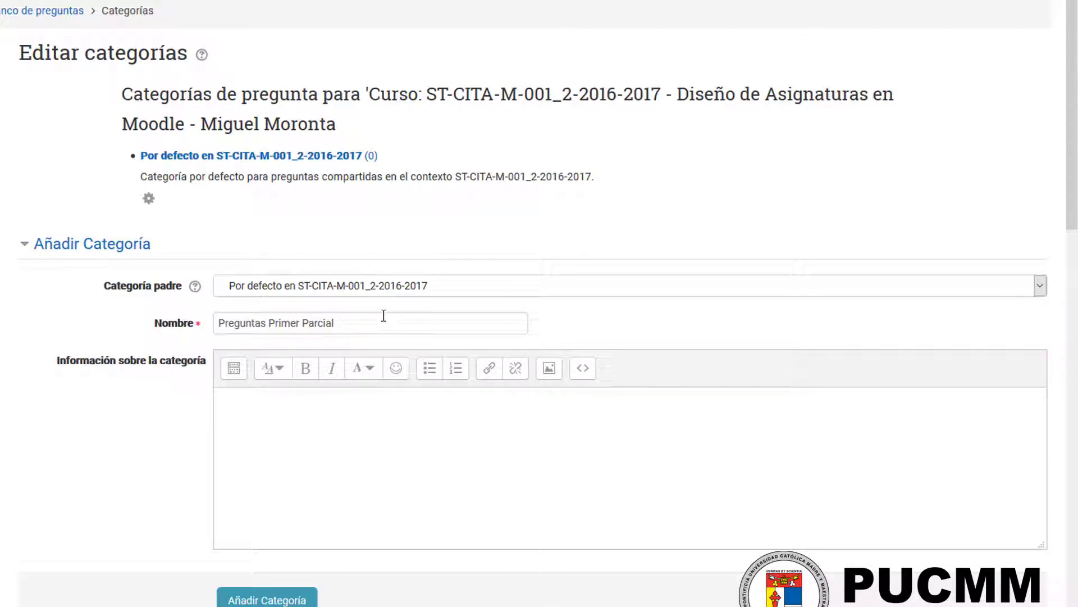
drag(363, 324, 217, 324)
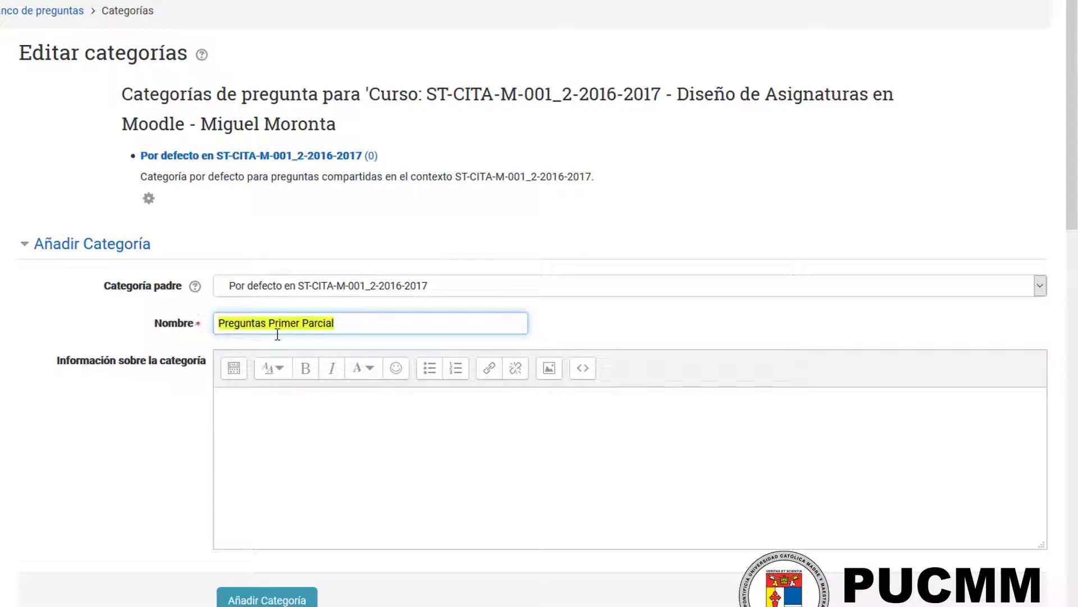
click(366, 328)
click(365, 288)
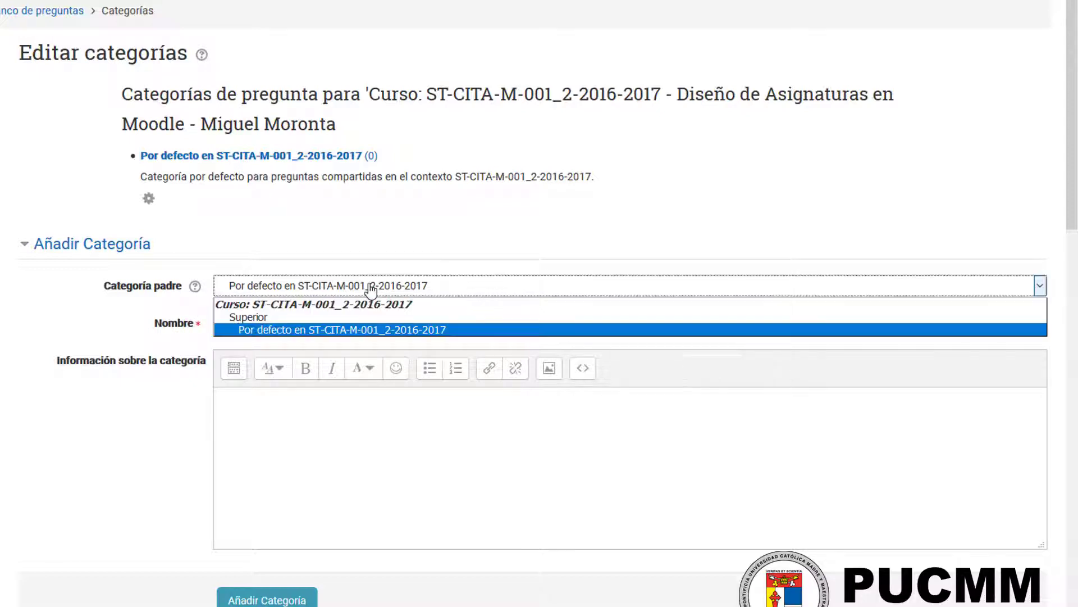
click(293, 318)
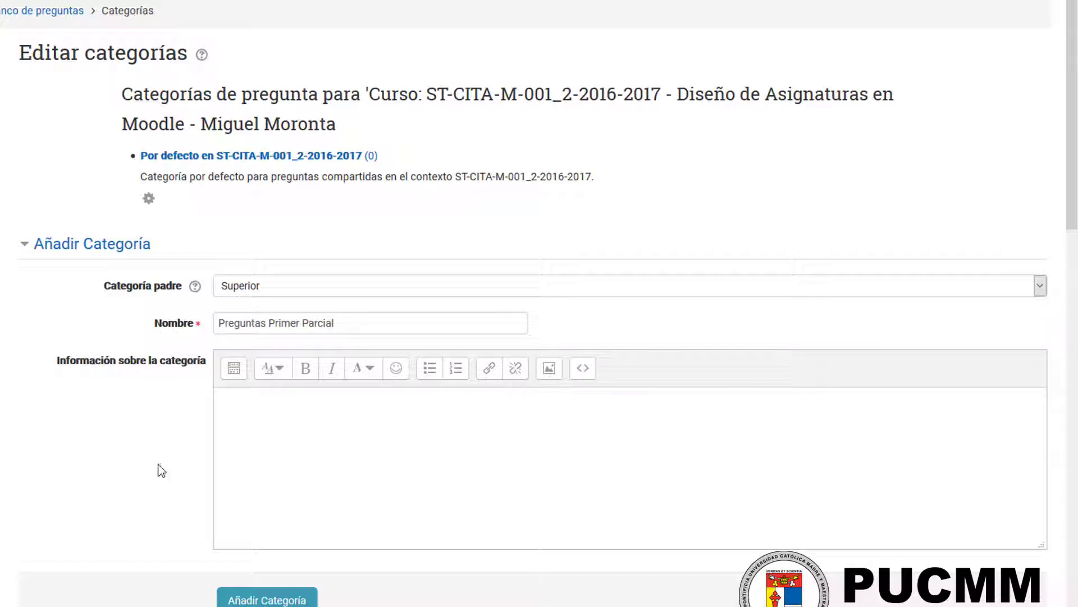
scroll(162, 471, down, 2)
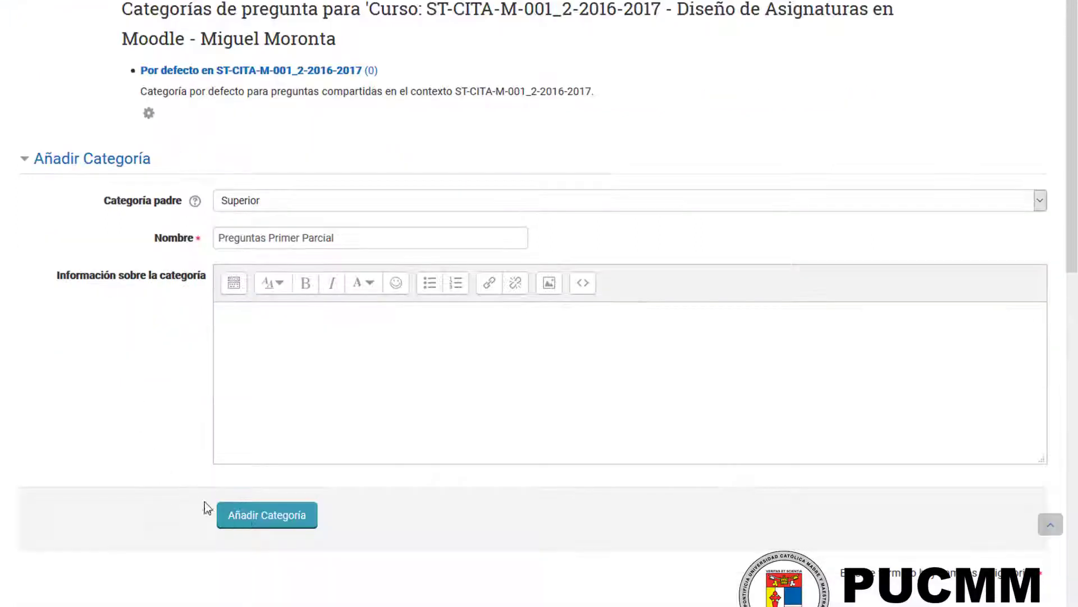
click(267, 515)
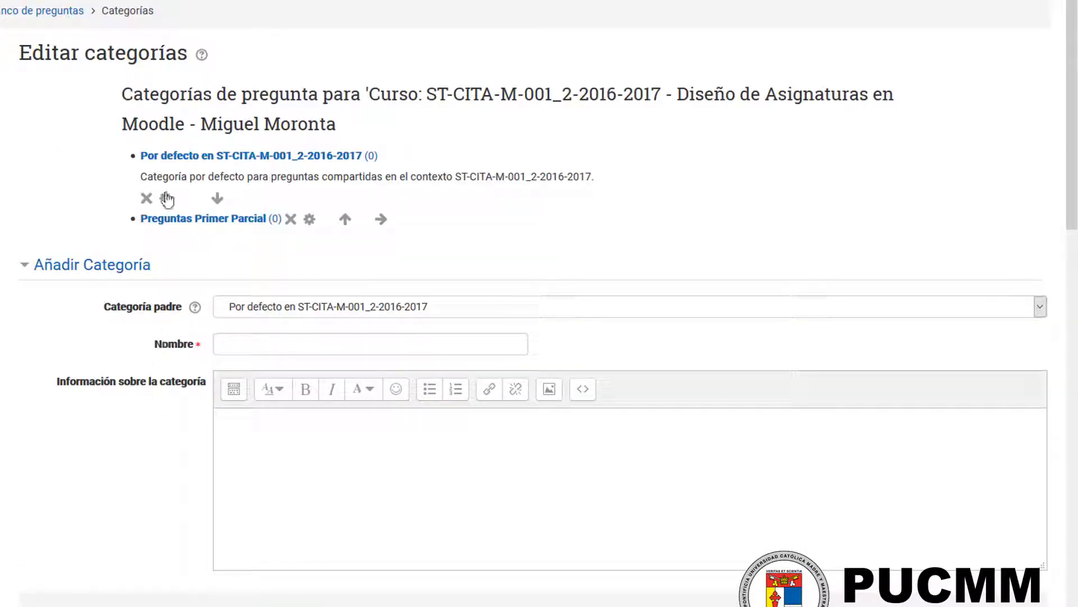
- Add a category named Preguntas Objetivas with Preguntas Primer Parcial as its parent
click(254, 347)
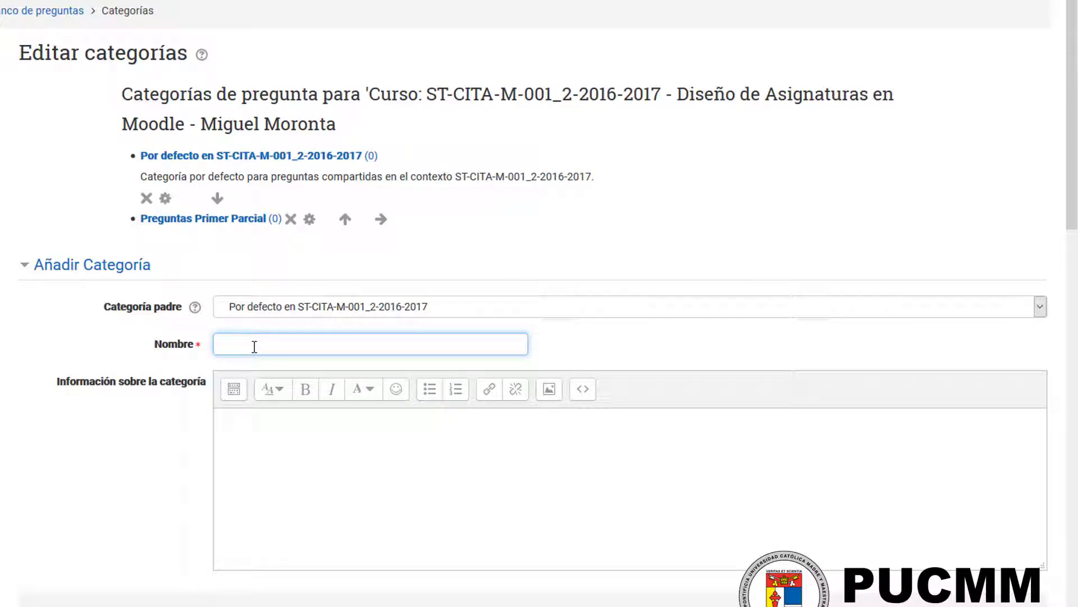
text(Preguntas Objetivas)
drag(338, 350, 218, 344)
click(303, 314)
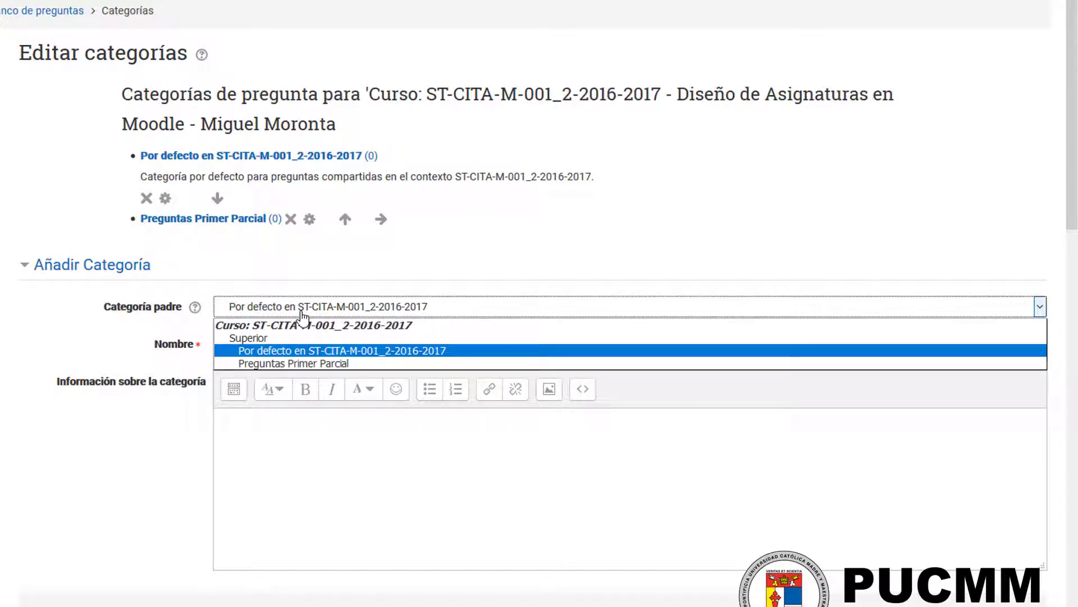
click(374, 371)
scroll(176, 412, down, 1)
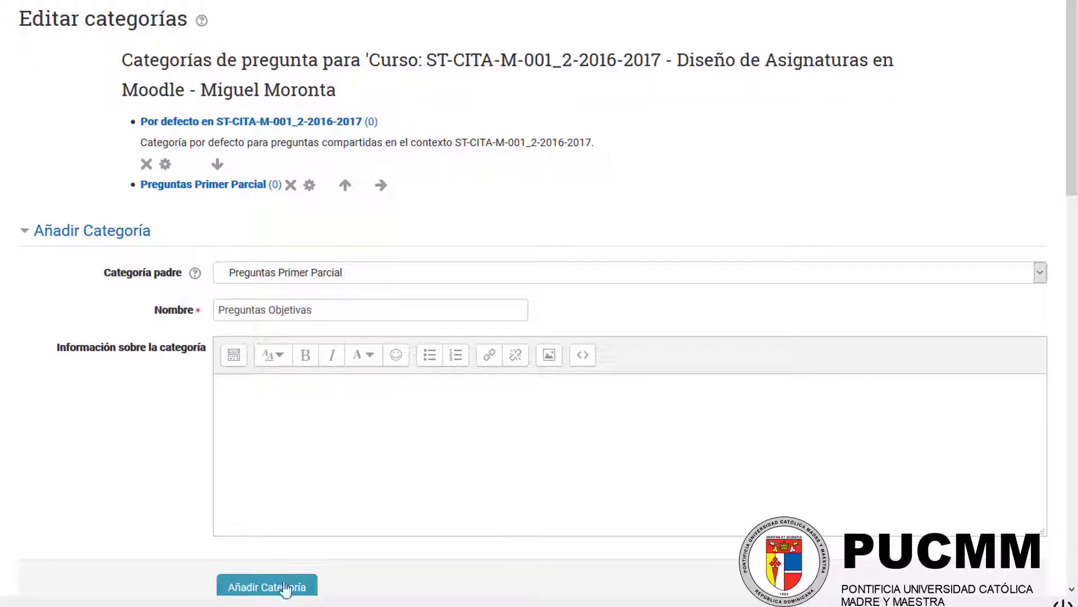
click(286, 588)
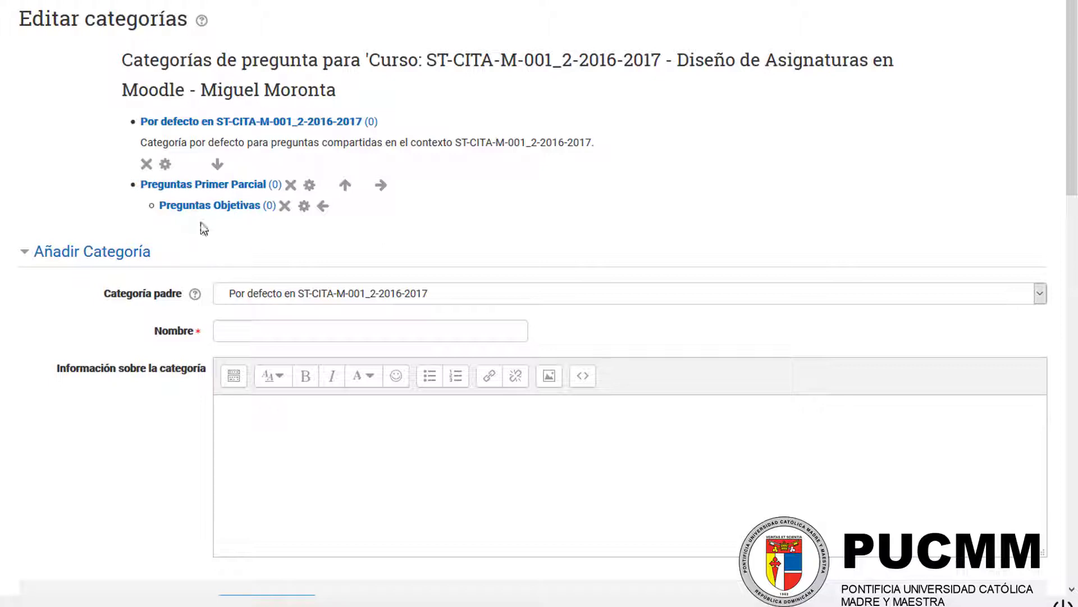
- Add a category named Preguntas Subjetivas with Preguntas Primer Parcial as its parent
click(246, 332)
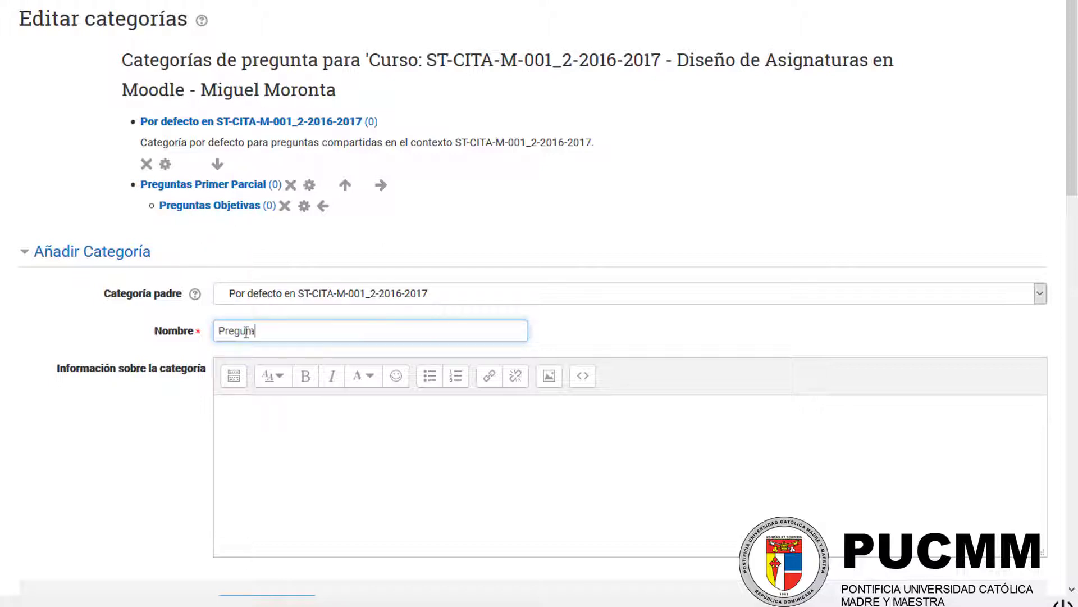
text(Preguntas Subi)
click(265, 295)
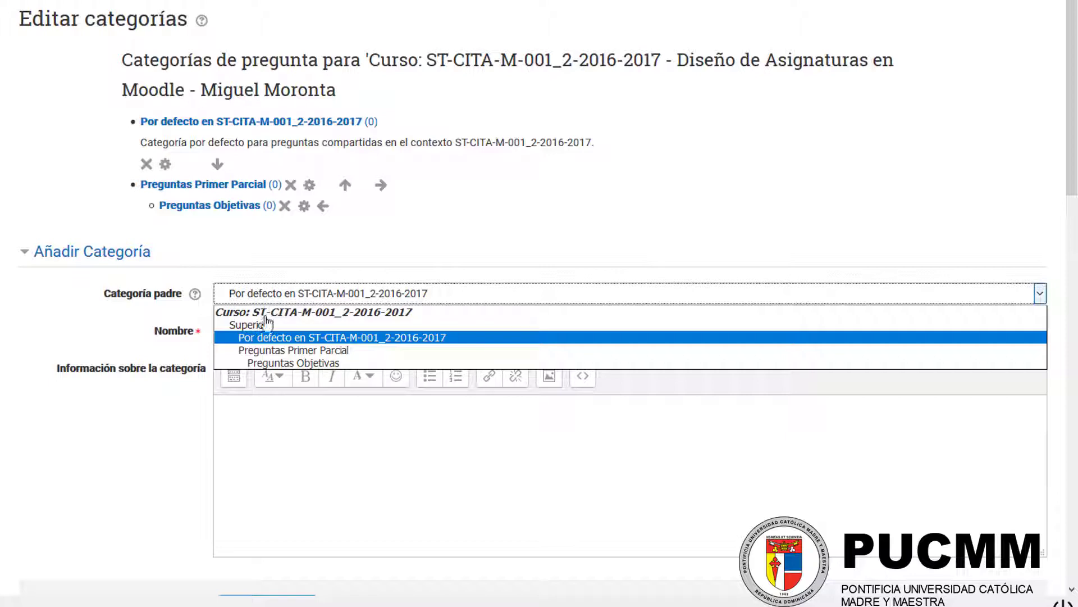
click(340, 352)
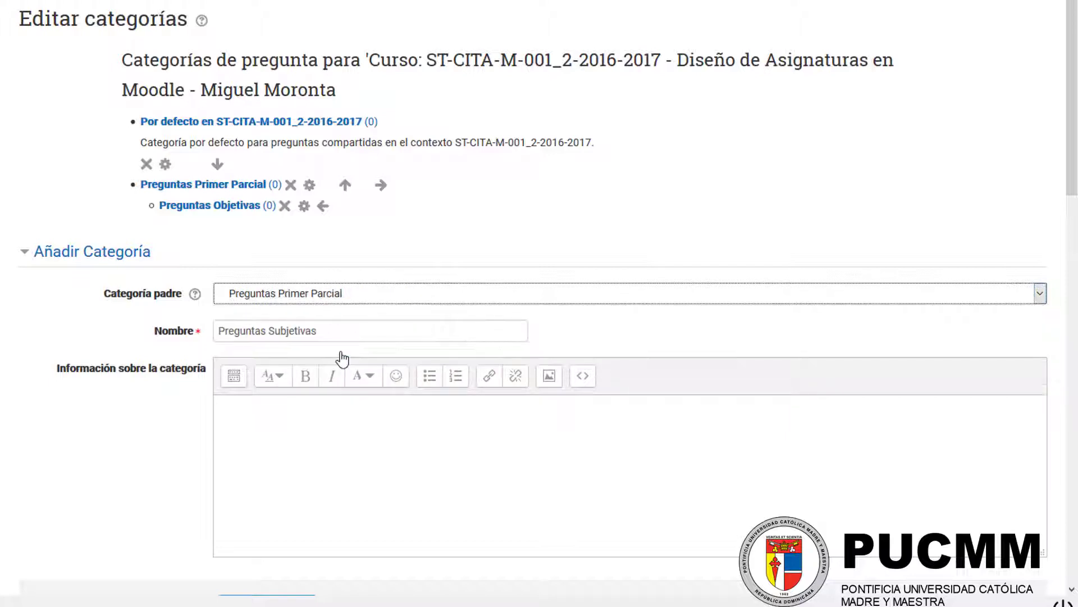
scroll(182, 452, down, 2)
click(265, 525)
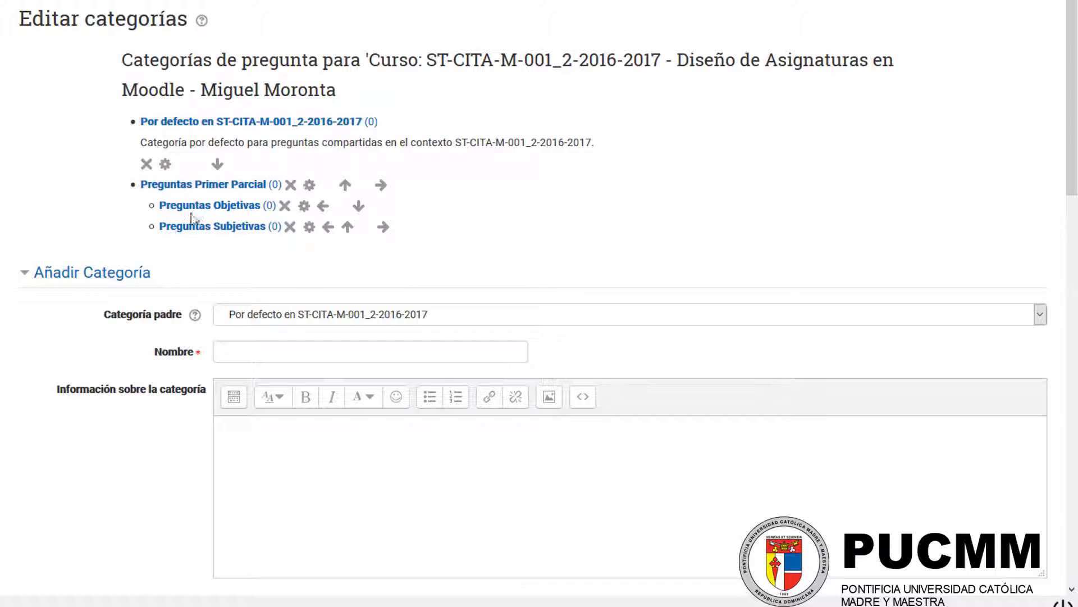
click(247, 317)
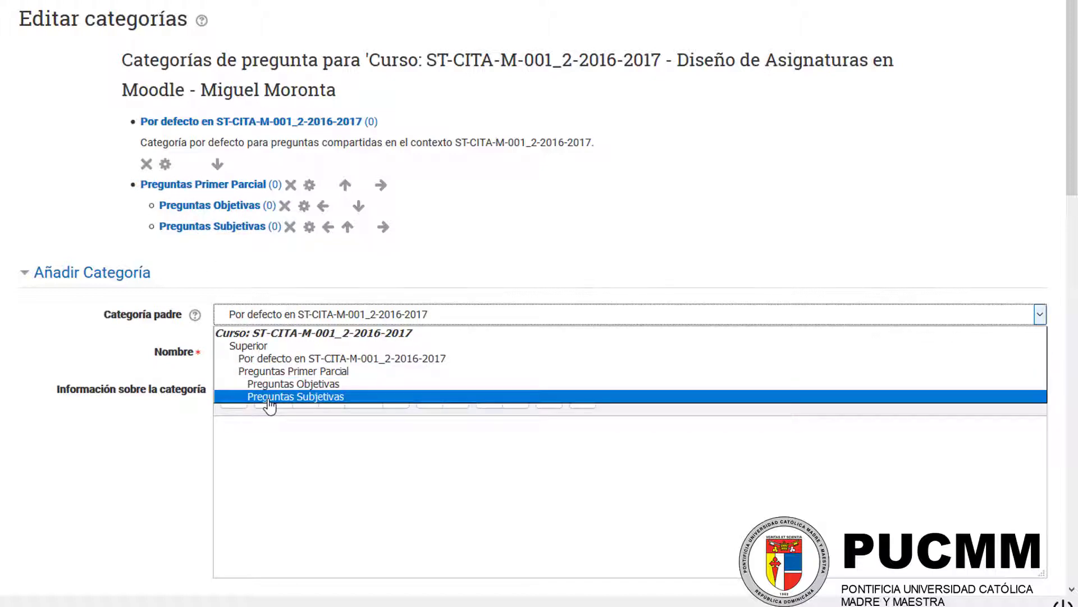
click(167, 447)
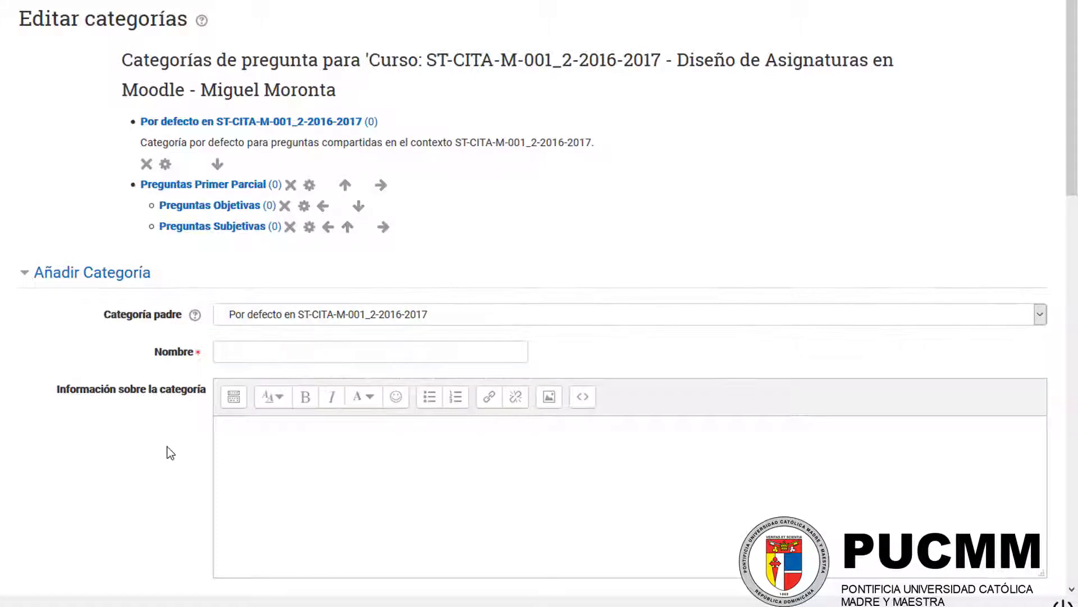
scroll(167, 410, down, 6)
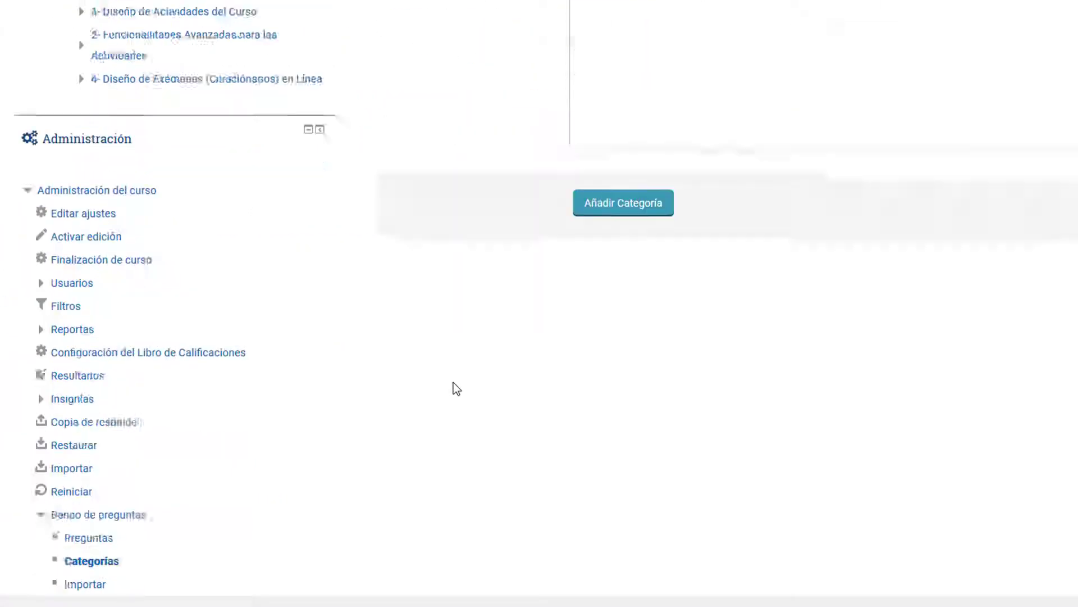
scroll(456, 374, down, 3)
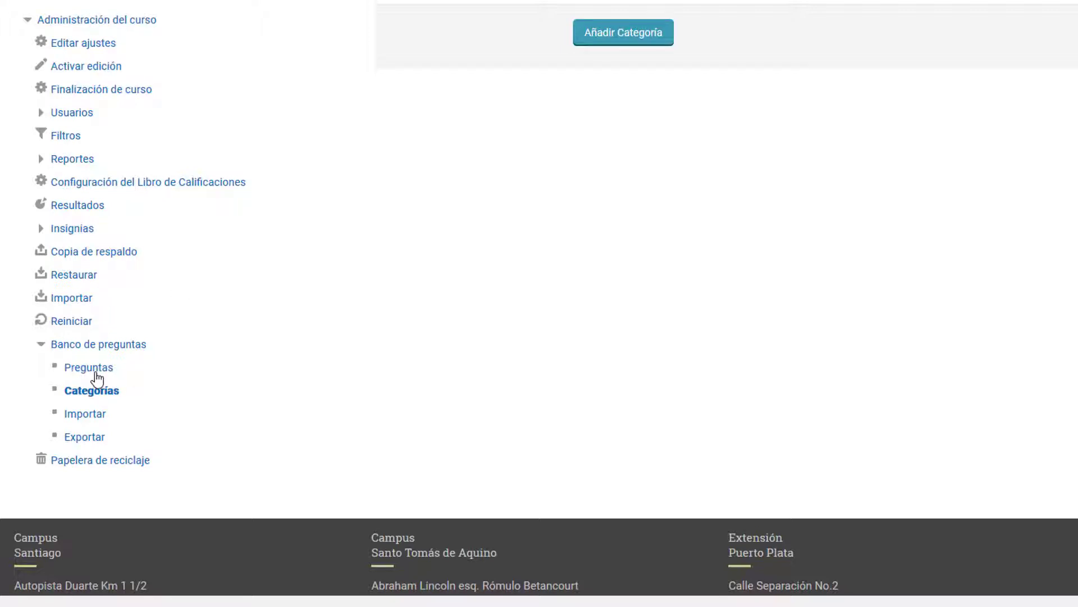
scroll(498, 282, up, 10)
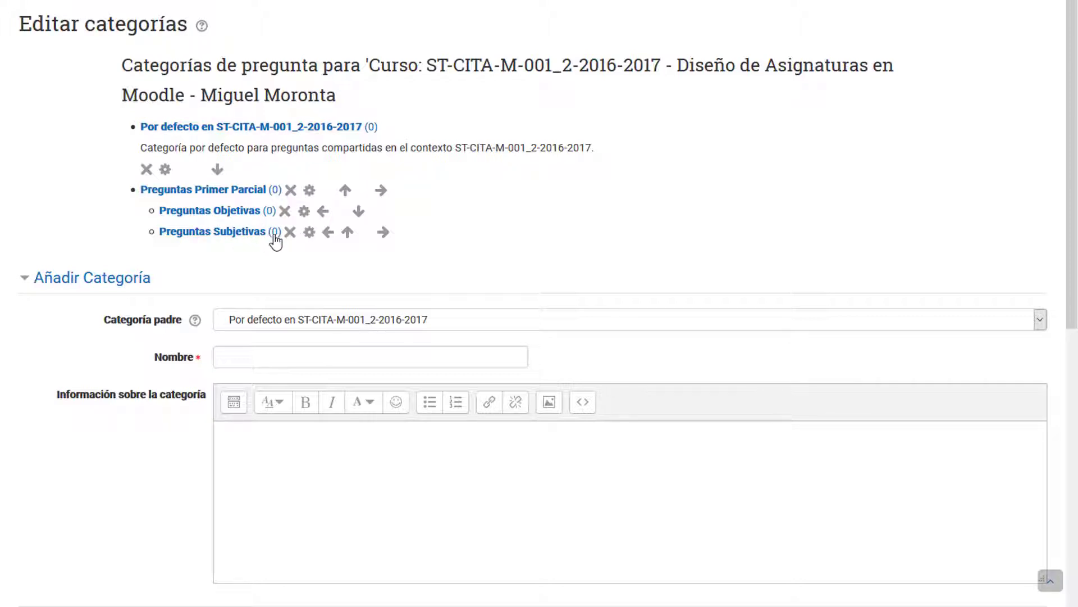
- Open the question bank for the Preguntas Subjetivas category and check the selectable categories
click(275, 236)
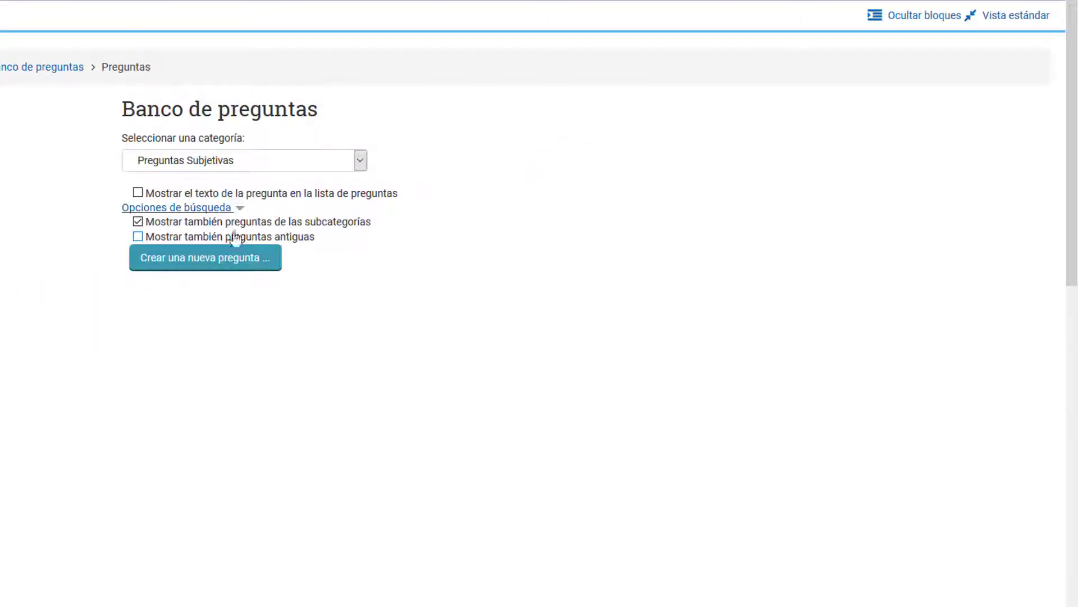
drag(125, 70, 97, 67)
click(217, 177)
click(215, 162)
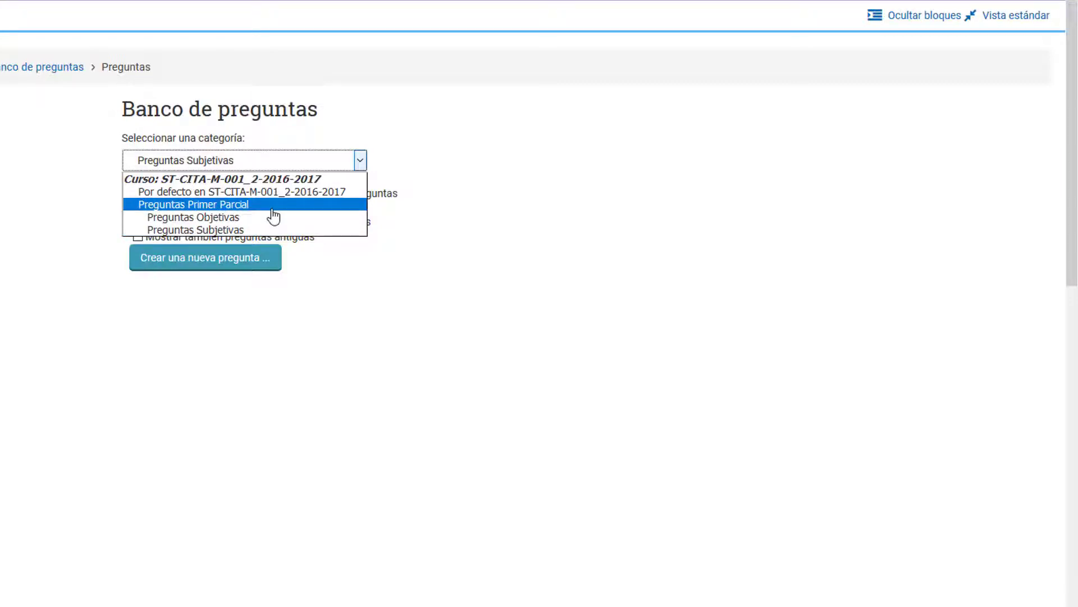
click(247, 390)
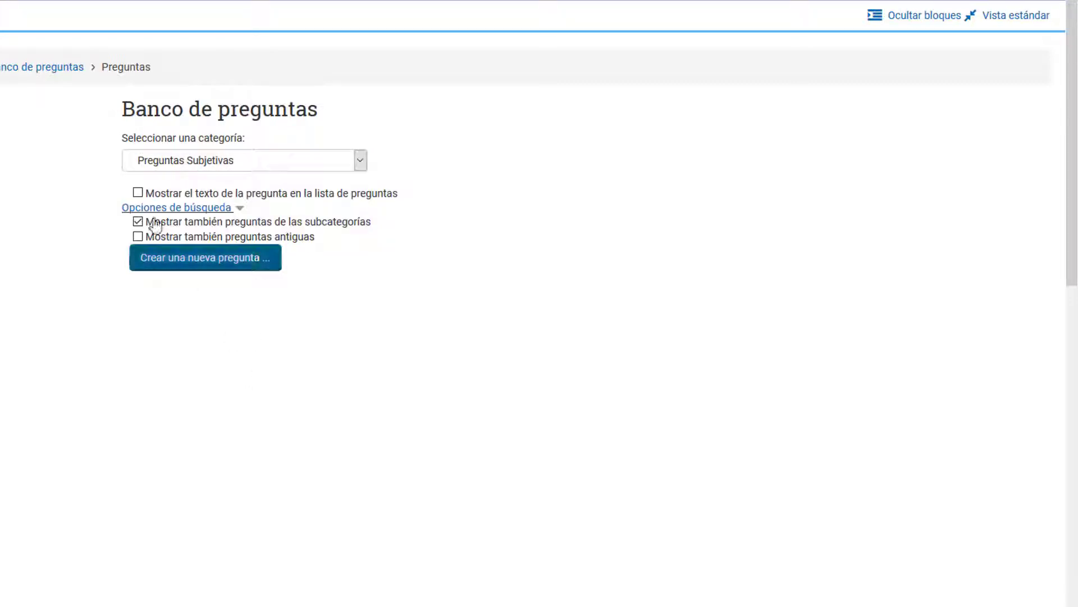
- Start a new question in Preguntas Subjetivas and review the descriptions of the Opción múltiple and Falso/Verdadero types
click(193, 264)
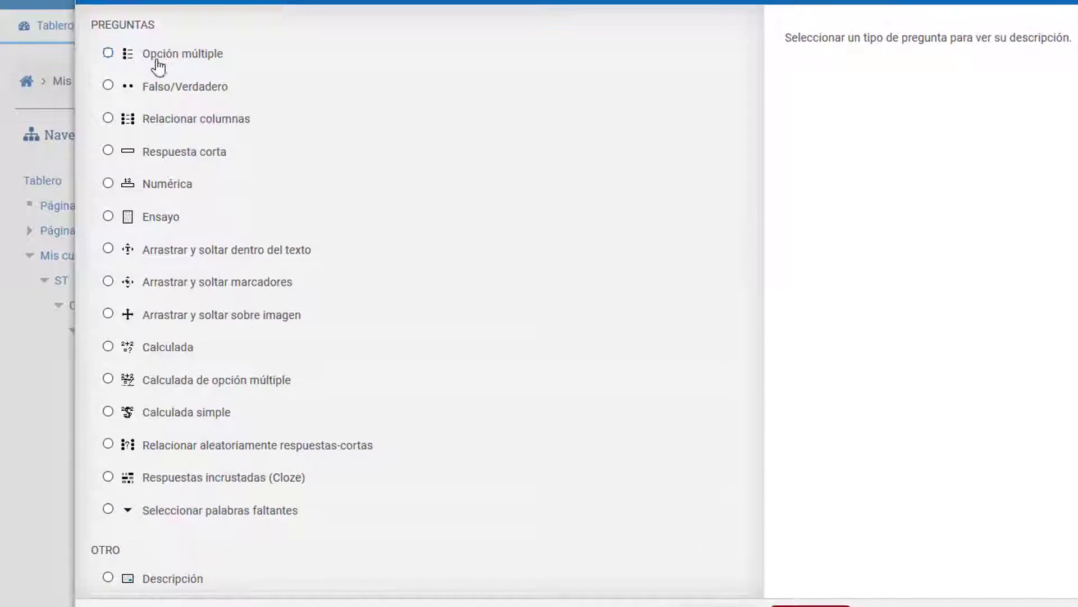
click(195, 58)
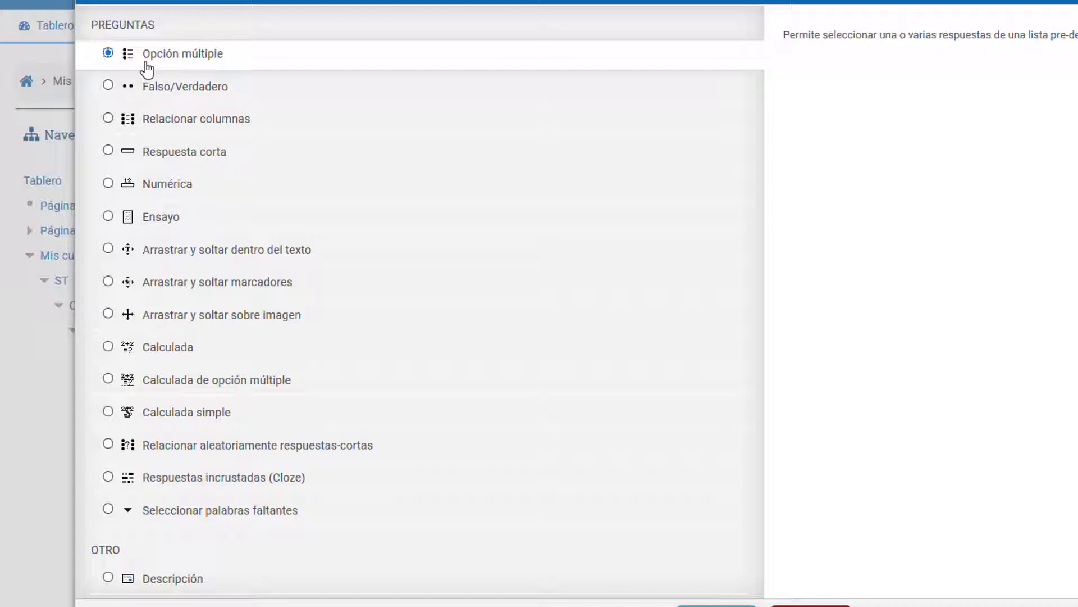
click(164, 98)
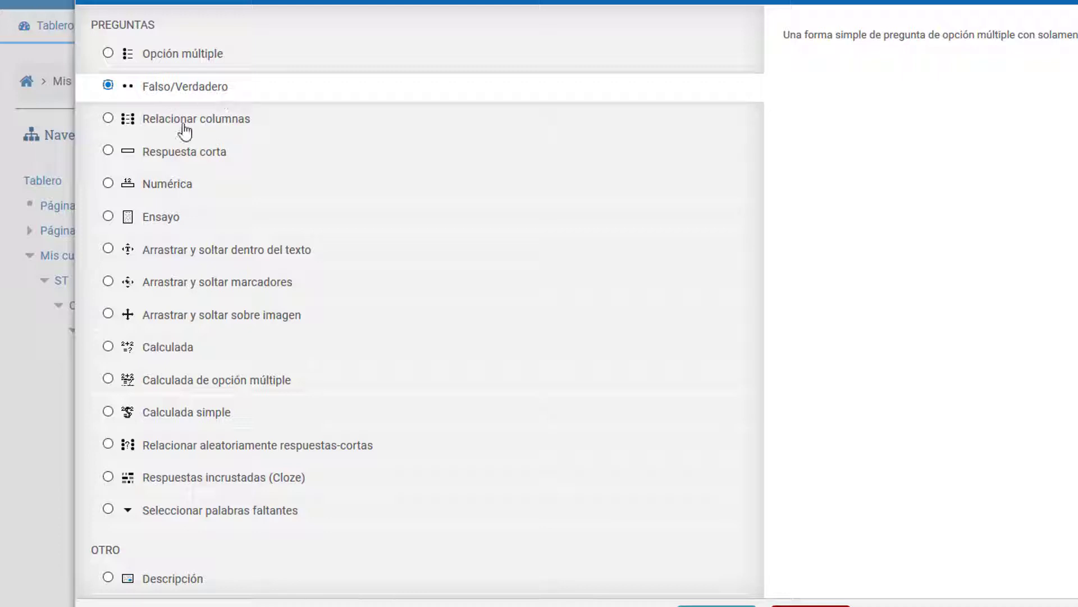
- Choose the Ensayo question type, read through its description and add a question of that type
click(136, 225)
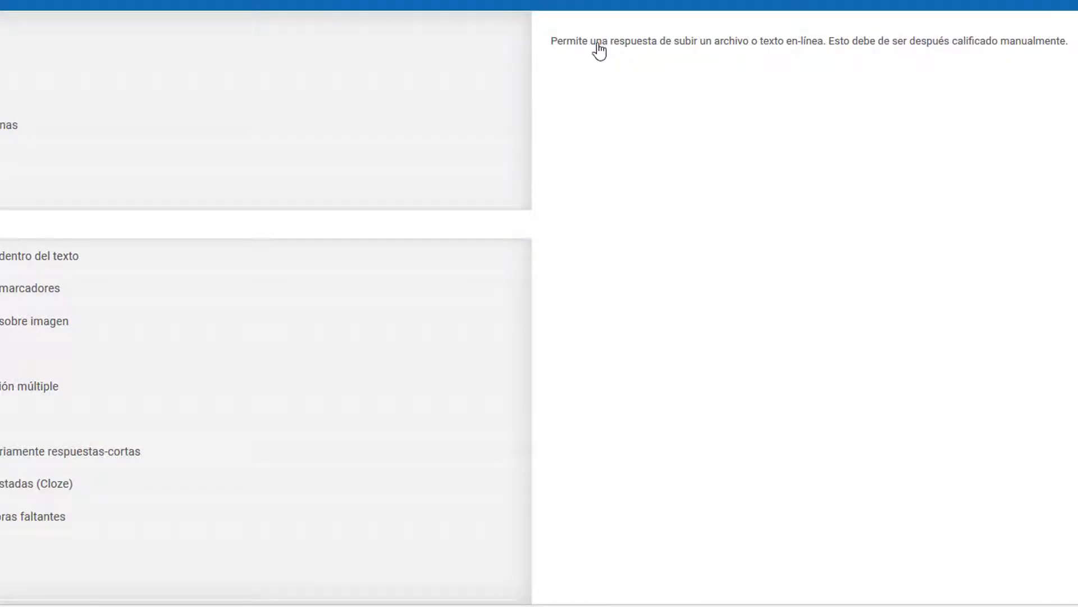
drag(590, 43, 554, 47)
click(1070, 52)
click(554, 48)
drag(759, 45, 828, 48)
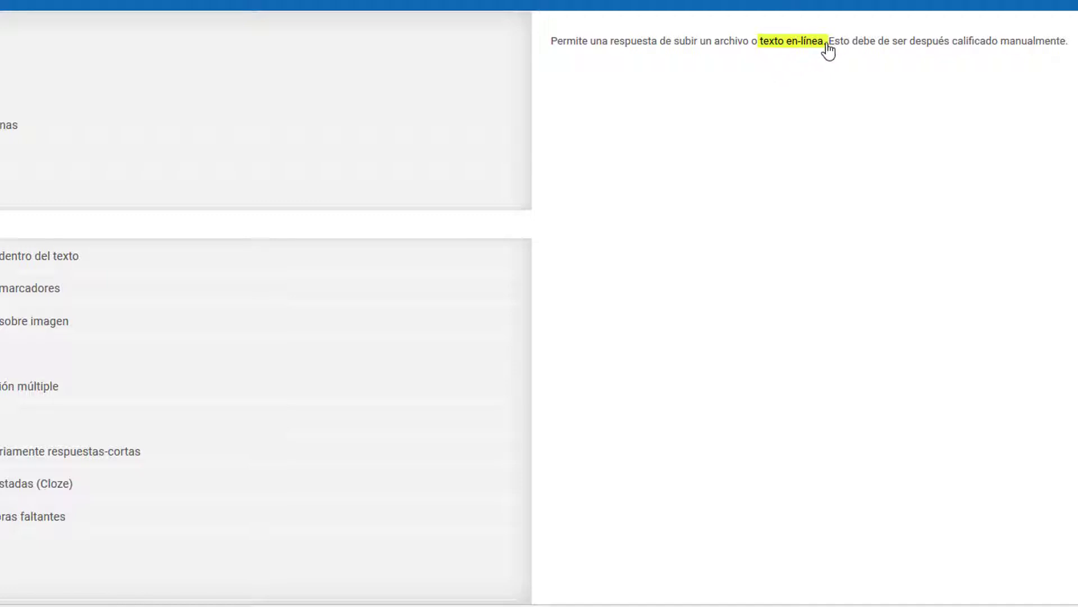
click(723, 54)
drag(701, 50, 751, 49)
click(751, 51)
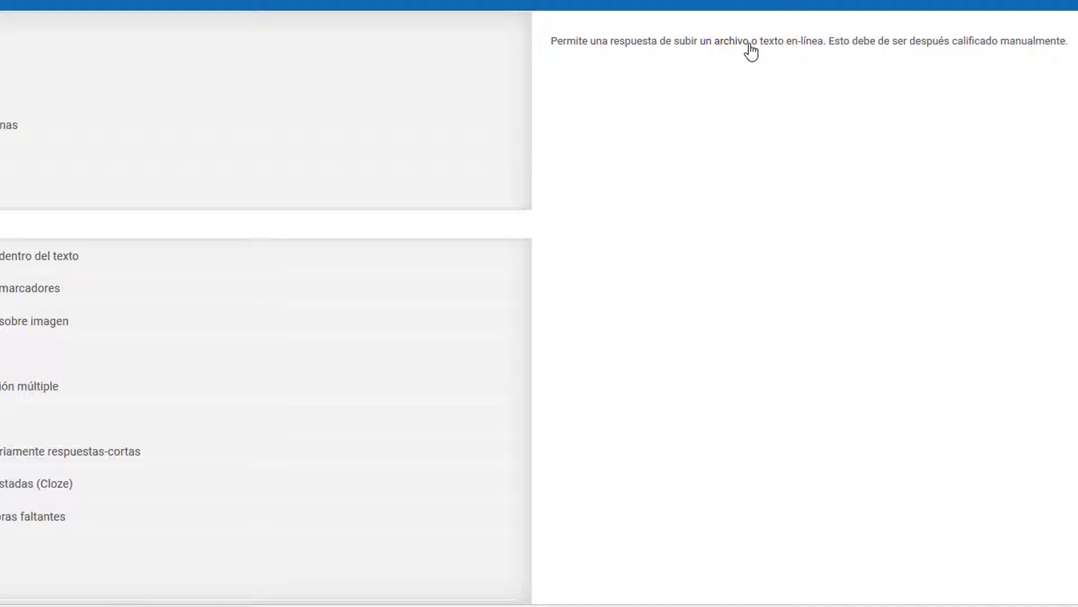
drag(1068, 46, 833, 50)
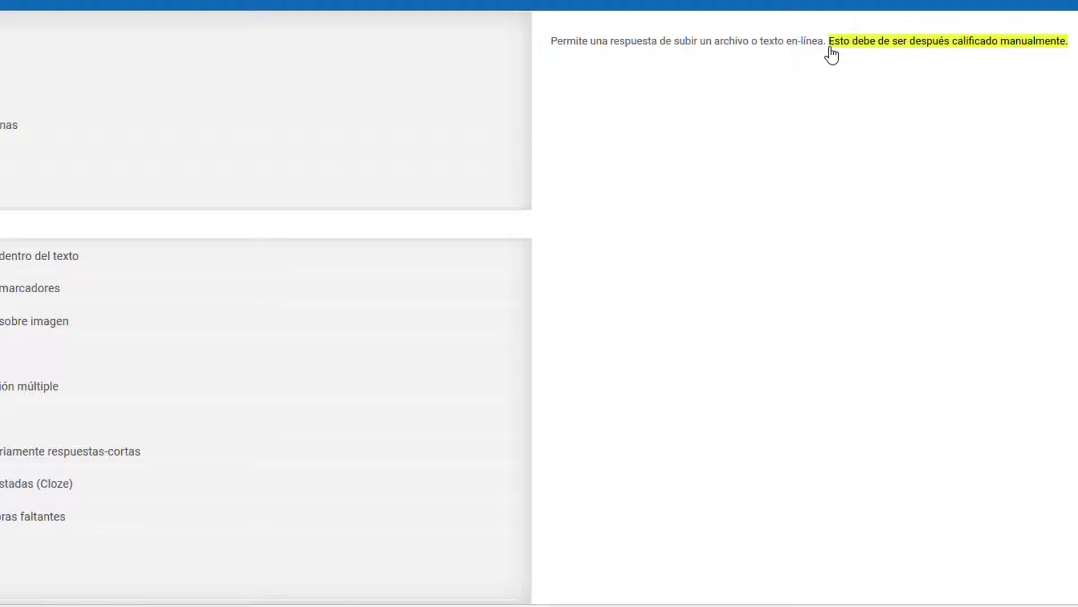
click(831, 56)
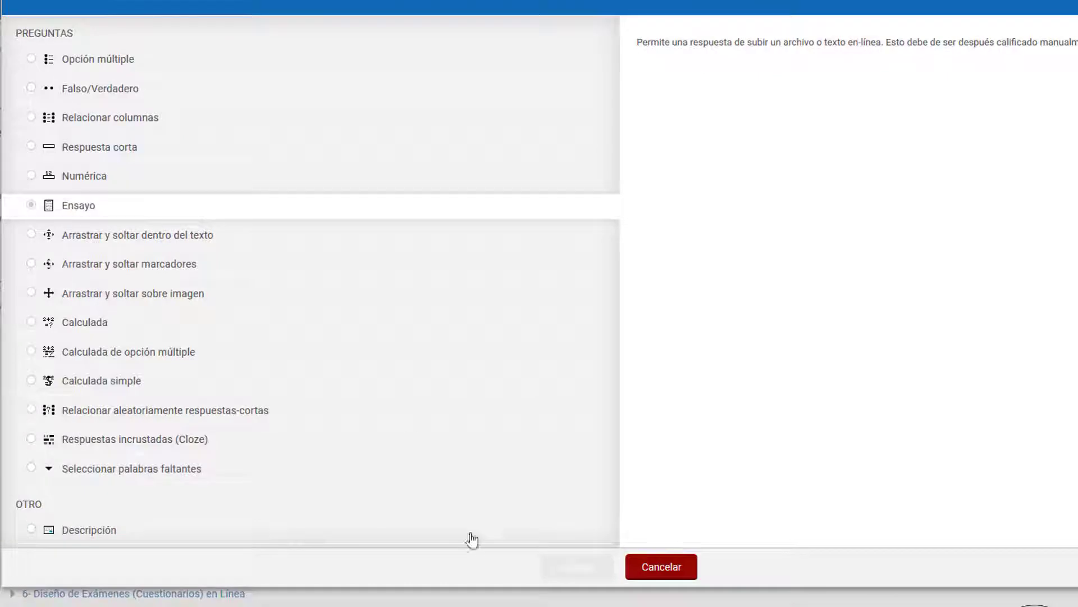
click(577, 566)
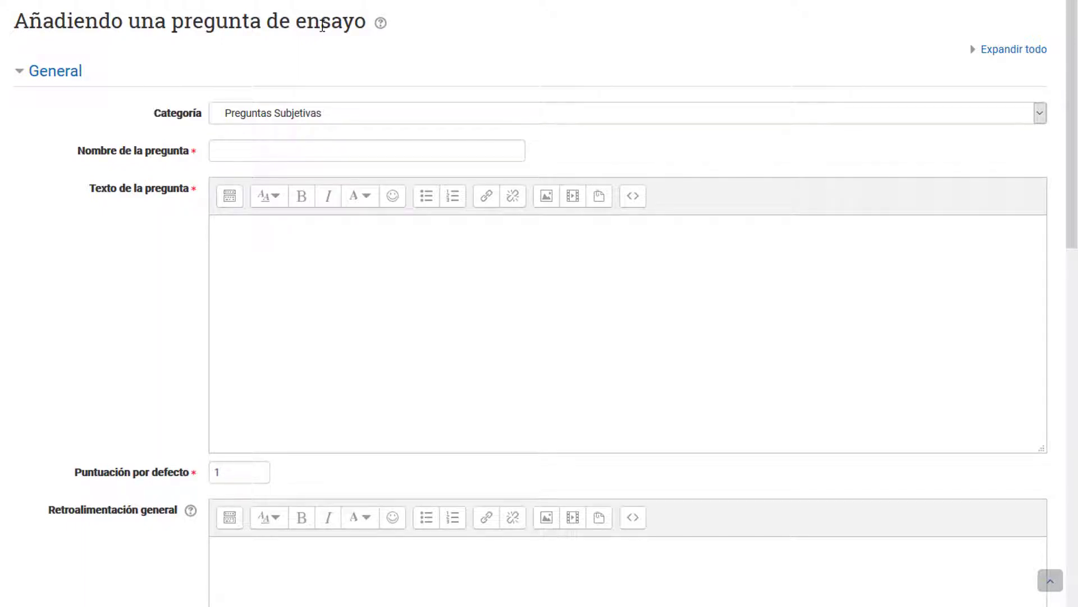
- Name the essay question "Experiencia Utilizando la PVA" and set its text to "Explique brevemente cuál ha sido su experiencia empleando la PVA como docente."
click(272, 149)
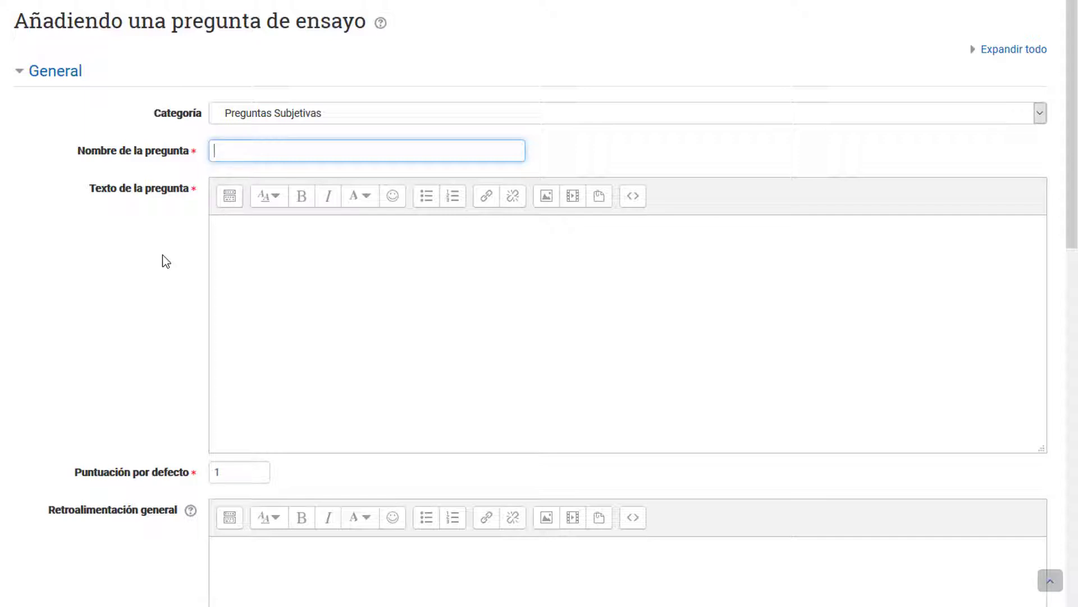
text(Experiencia Utilizando)
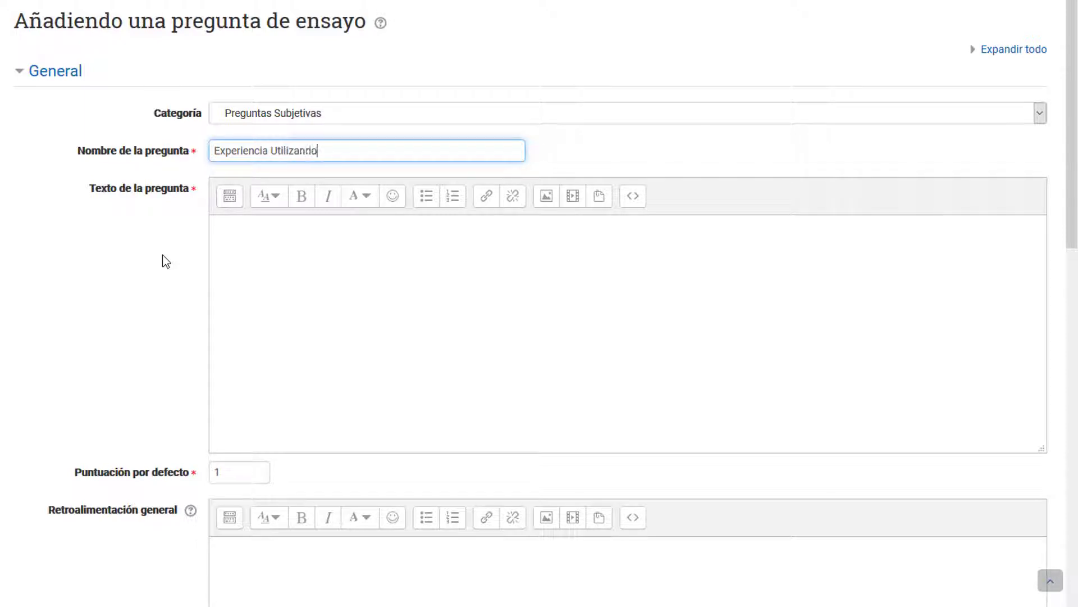
text( la PVA)
click(281, 282)
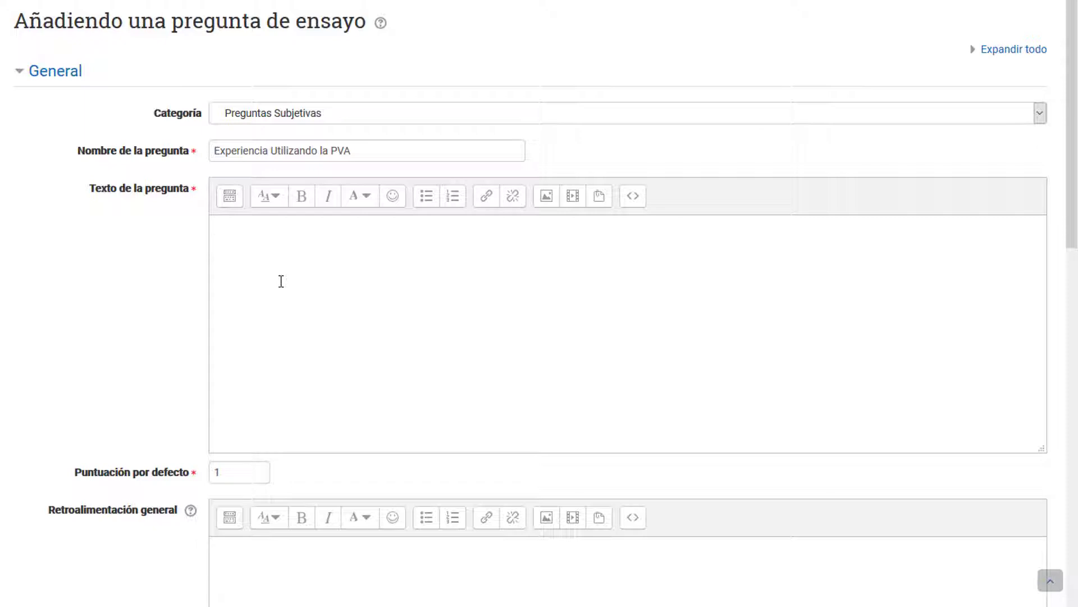
text(Explique brevemente cuál ha sido su experiencia)
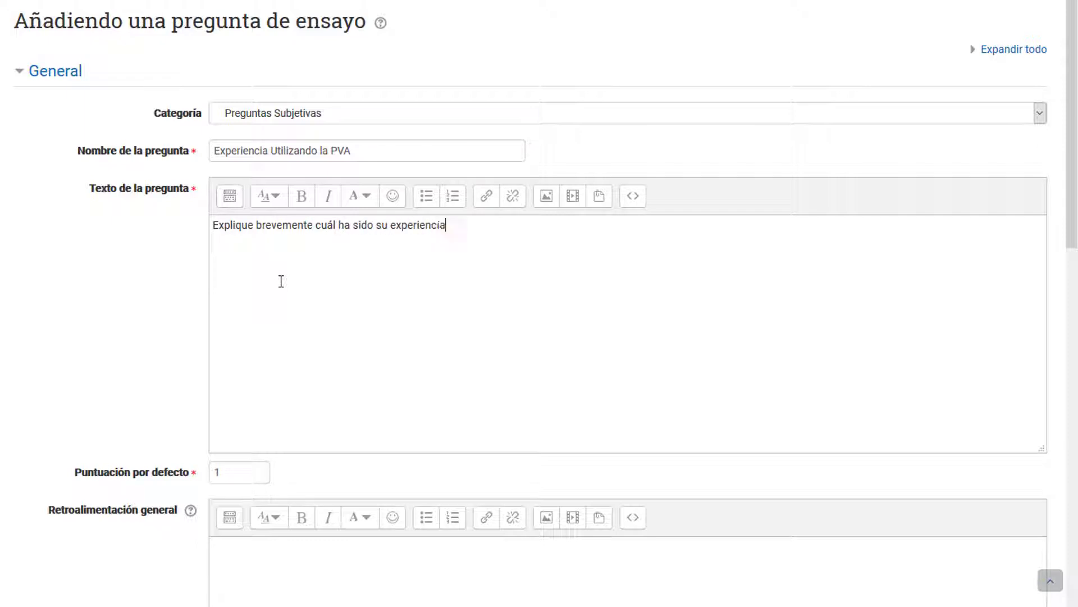
text( empleando la PVA como docente.)
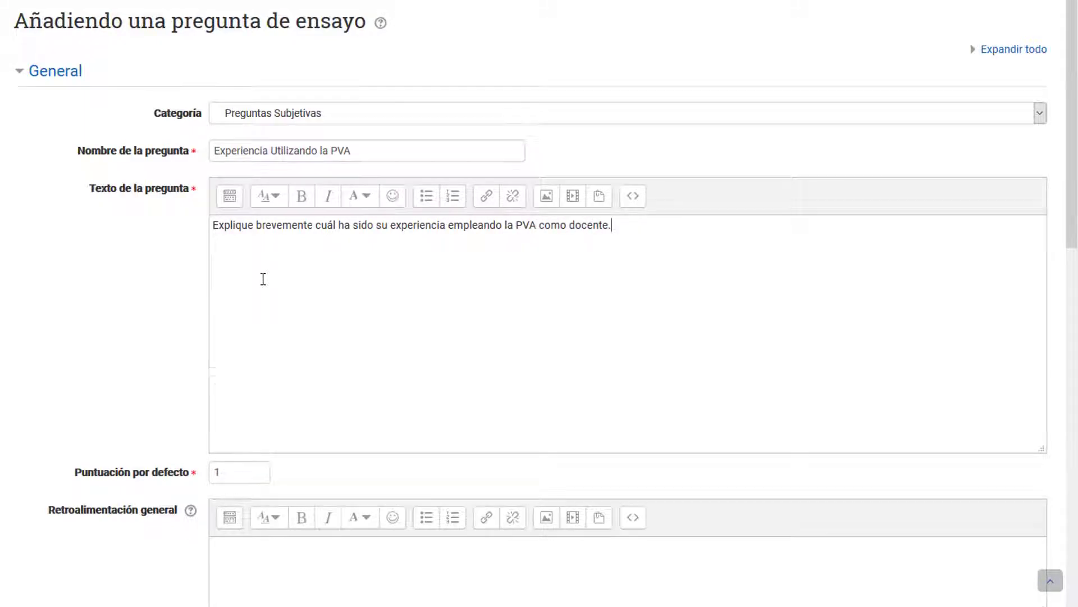
- Review the response options, keep editor HTML as the response format and save the essay question
scroll(282, 281, down, 8)
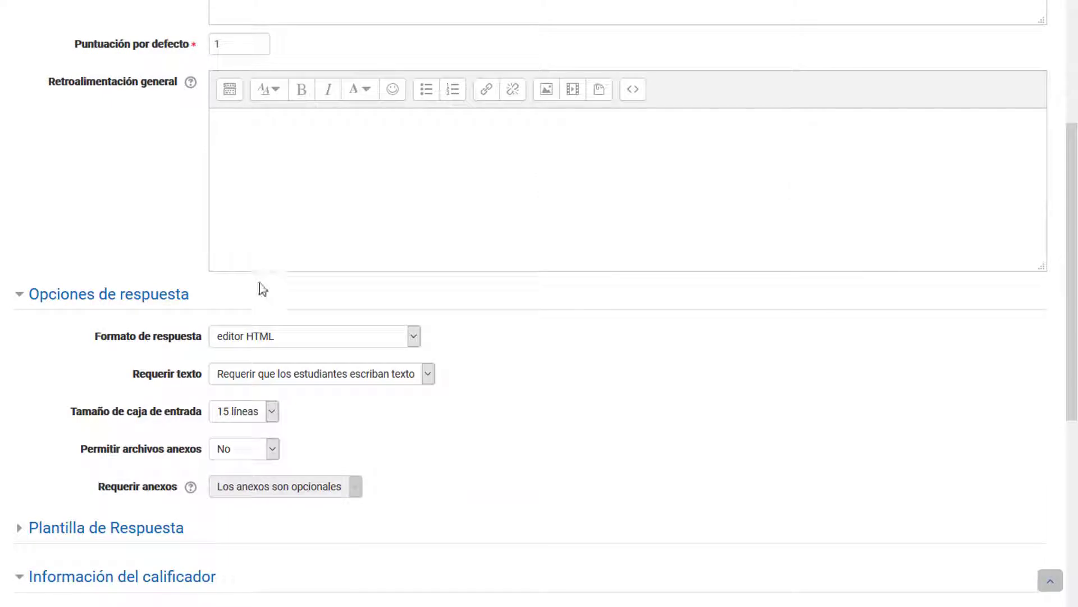
scroll(260, 282, down, 2)
click(304, 261)
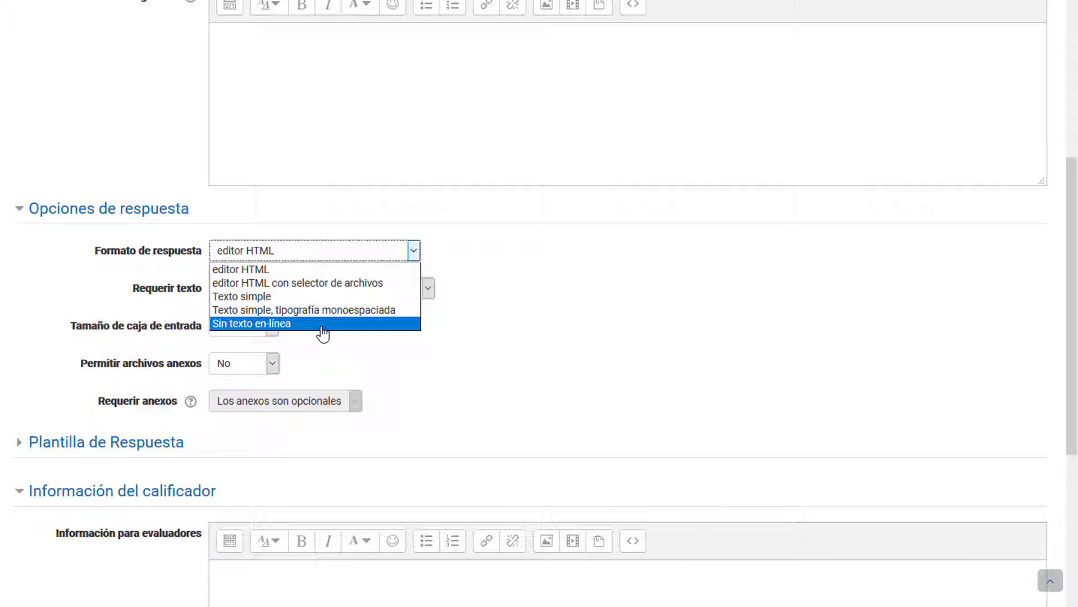
click(343, 269)
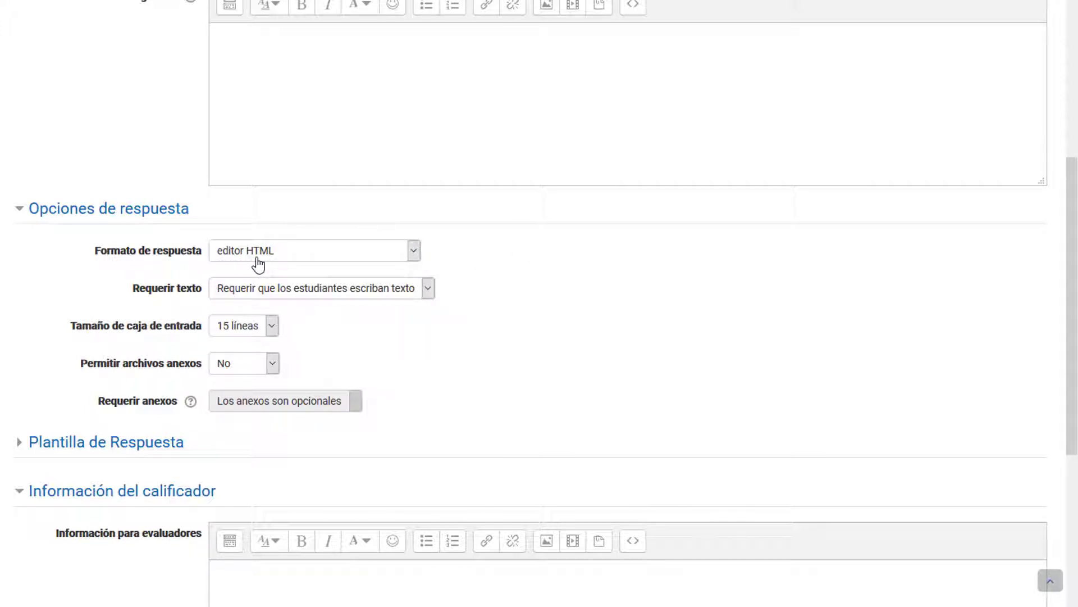
scroll(248, 281, down, 5)
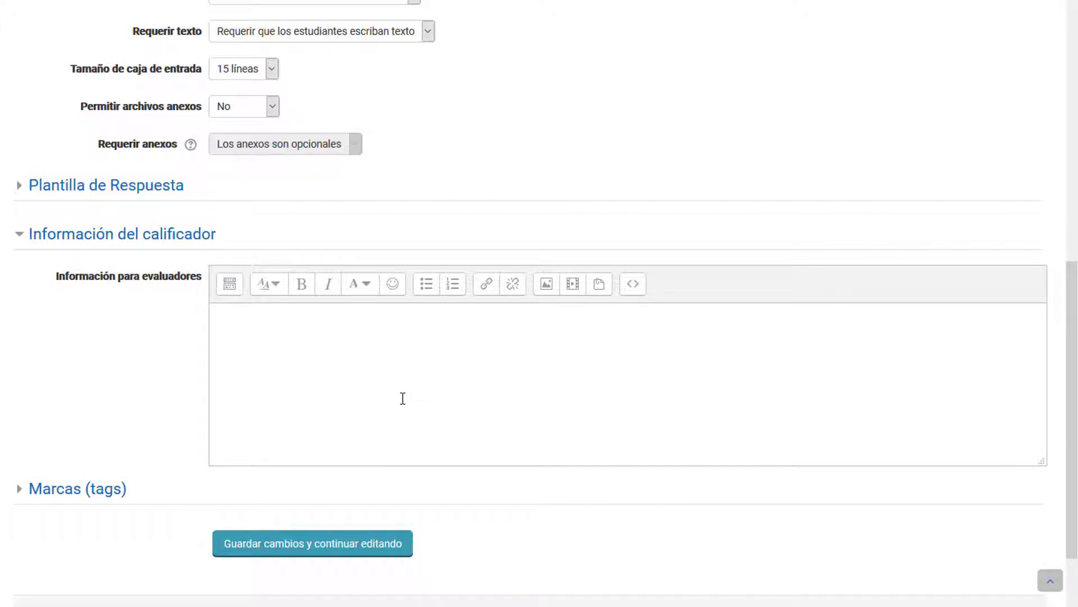
scroll(361, 411, down, 3)
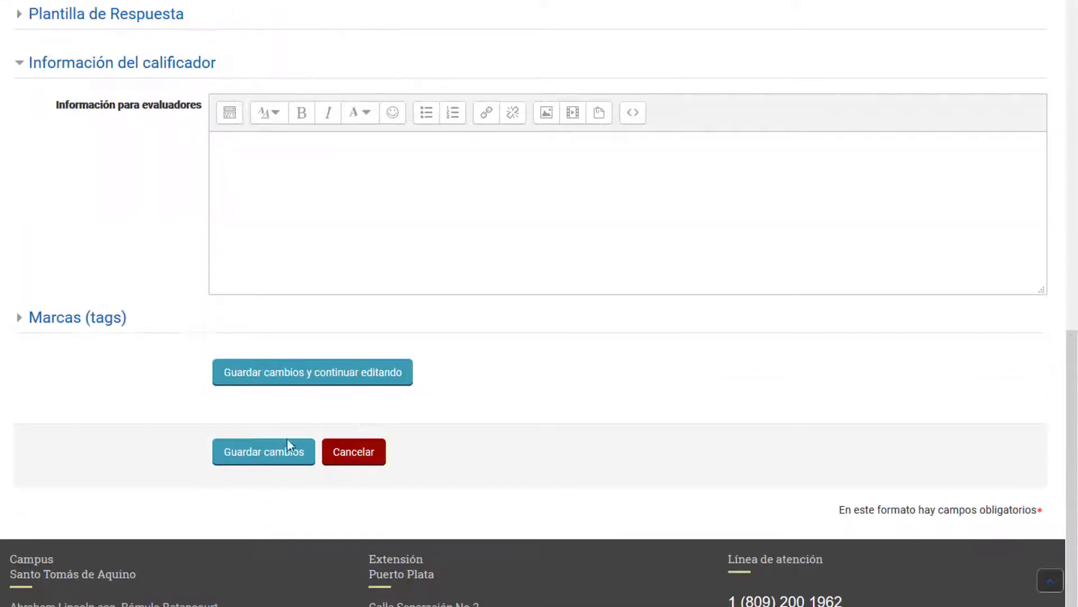
click(249, 458)
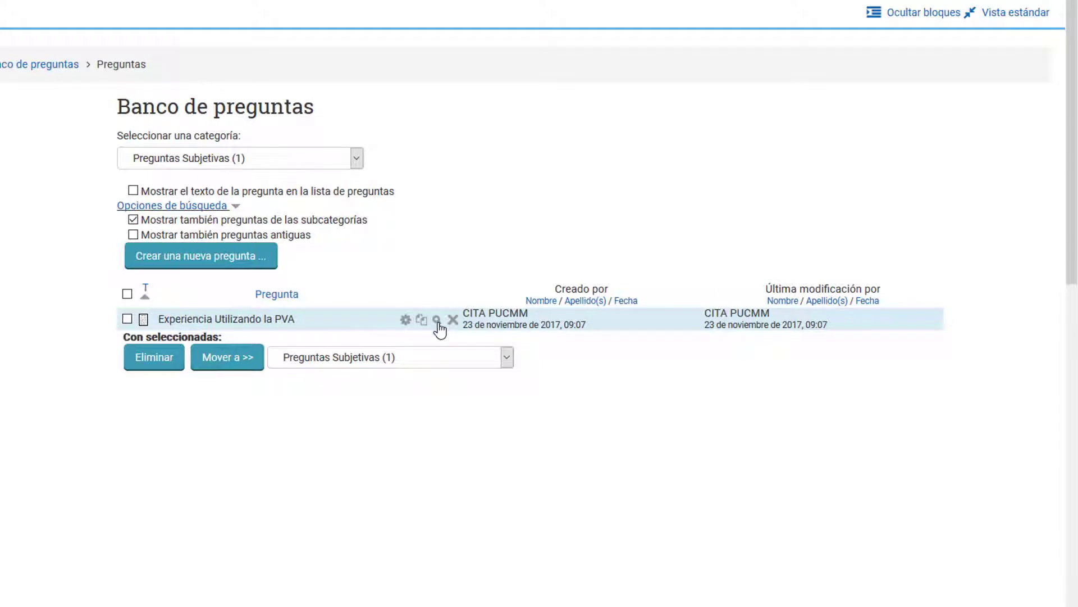
- Preview the question Experiencia Utilizando la PVA, examine its answer area and close the preview
click(437, 320)
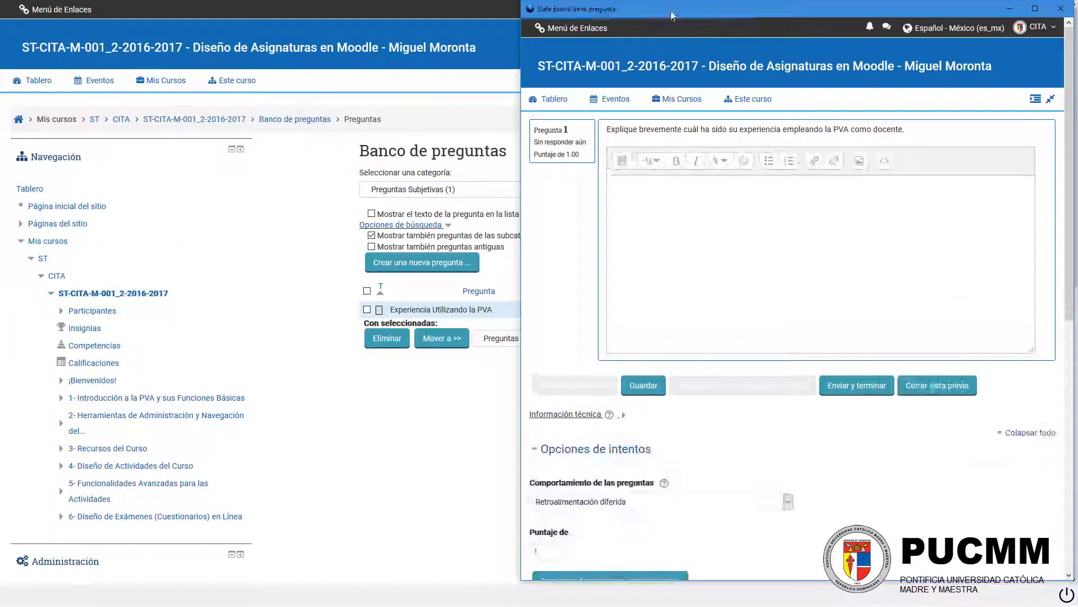
drag(672, 8, 416, 42)
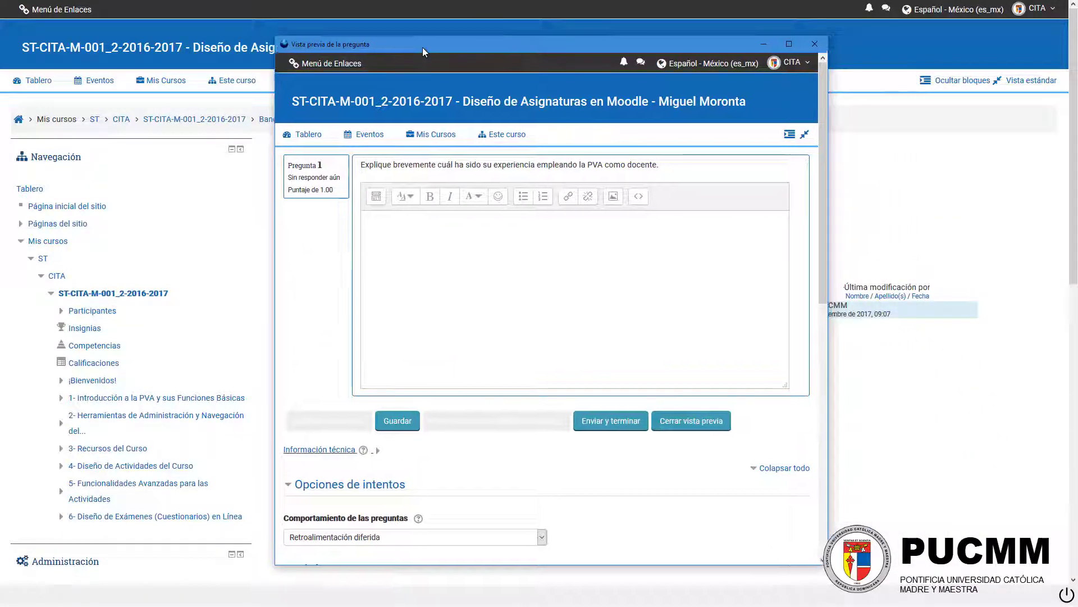
mouse_move(823, 120)
mouse_down()
mouse_move(819, 150)
mouse_move(818, 125)
mouse_up()
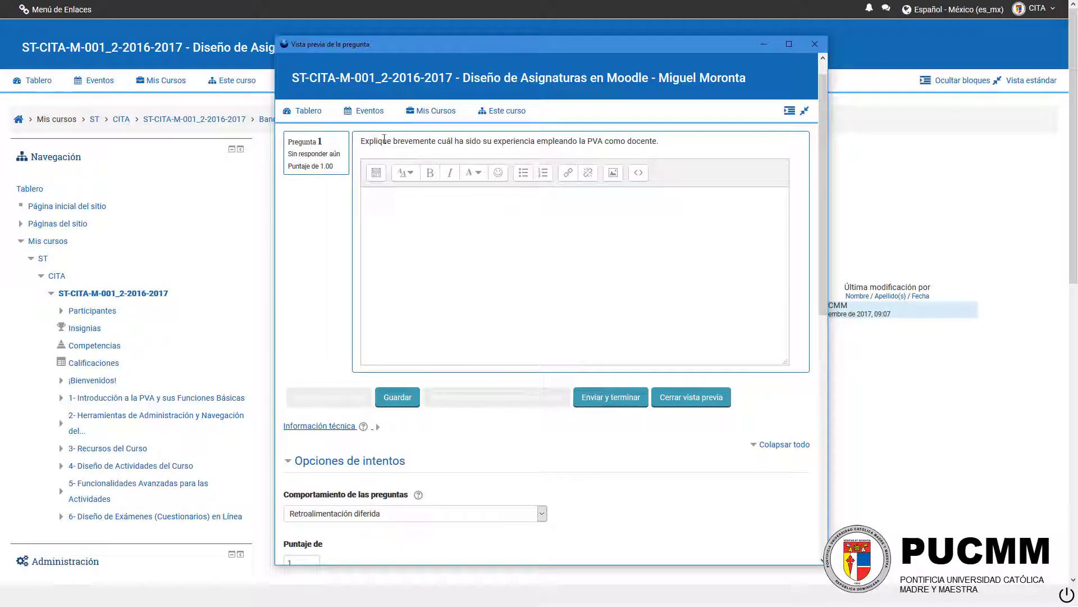
click(474, 244)
click(815, 44)
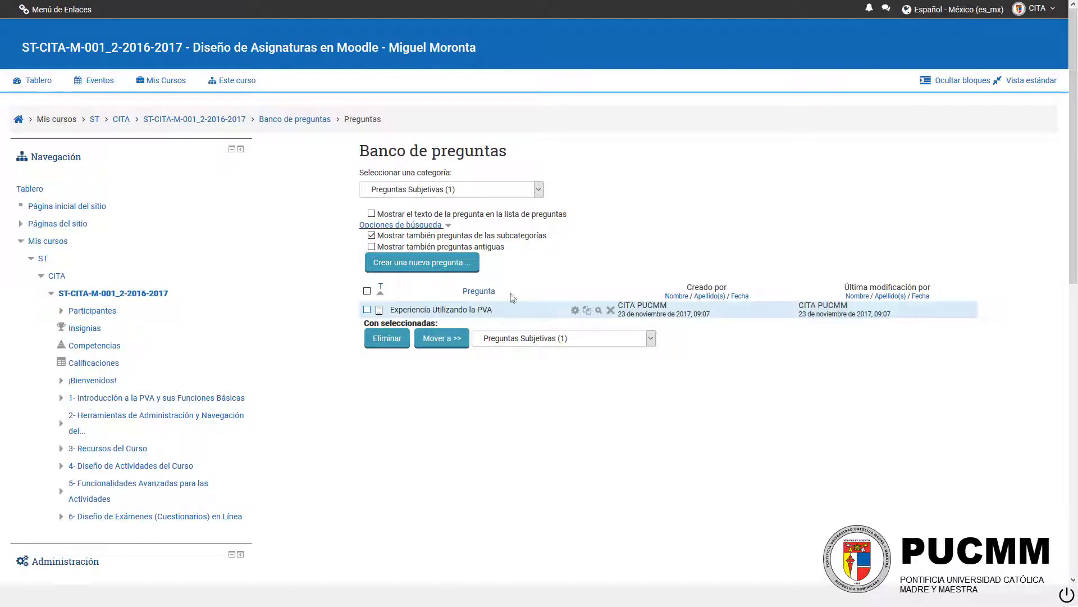
click(427, 262)
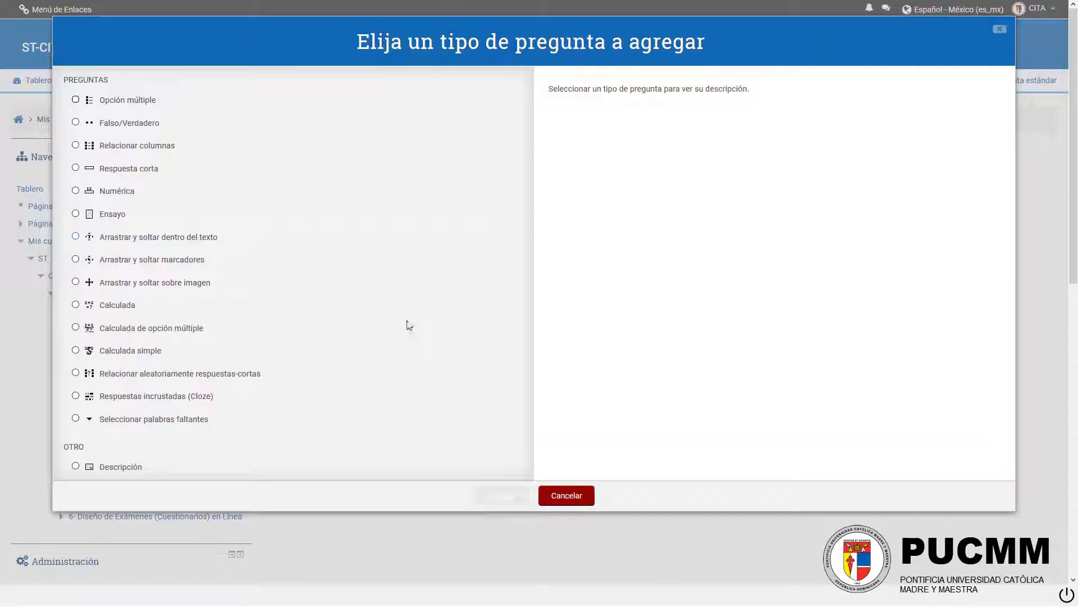
click(551, 499)
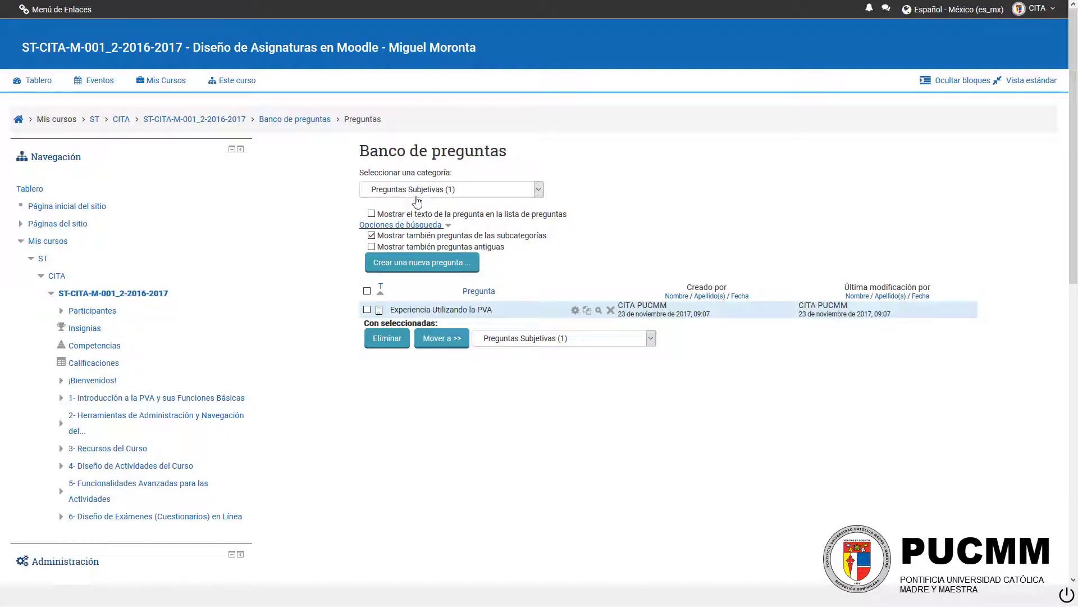
click(405, 269)
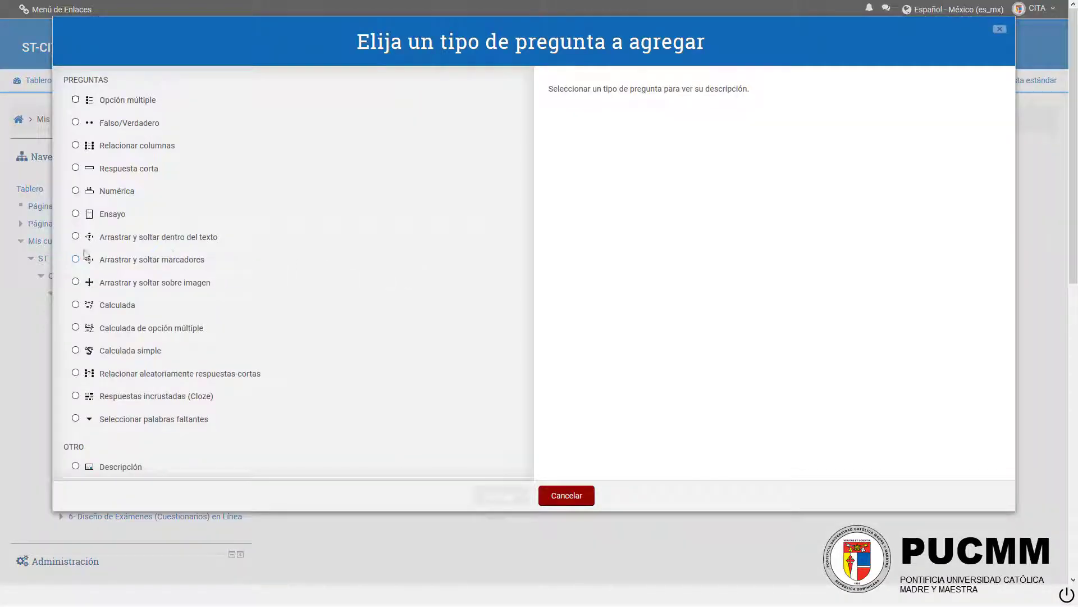
click(89, 219)
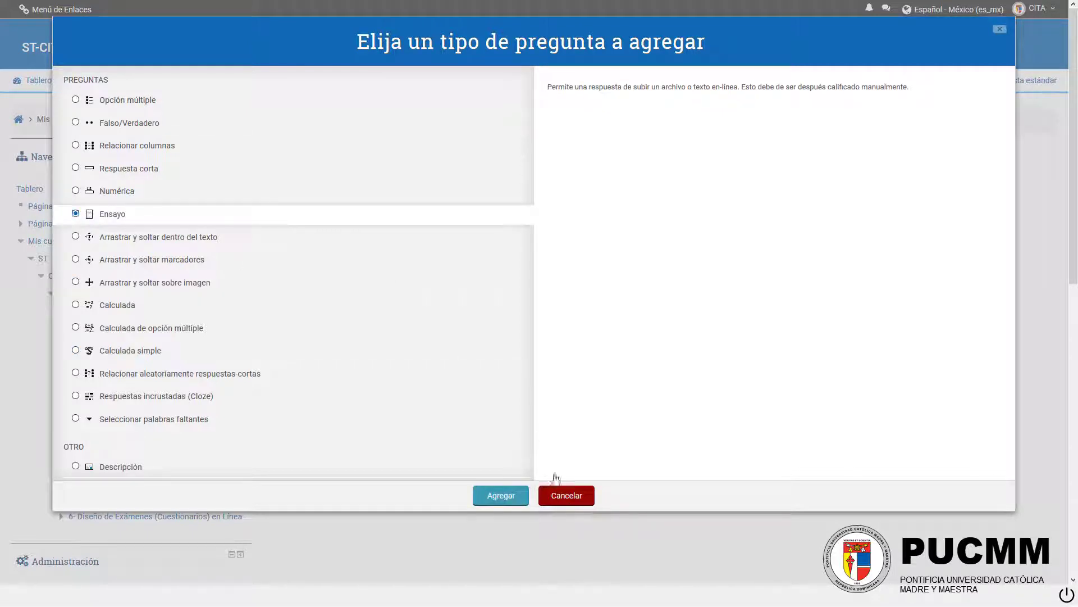
click(559, 497)
- Switch the question bank to the Preguntas Objetivas category and add a question of type Opción múltiple
click(419, 189)
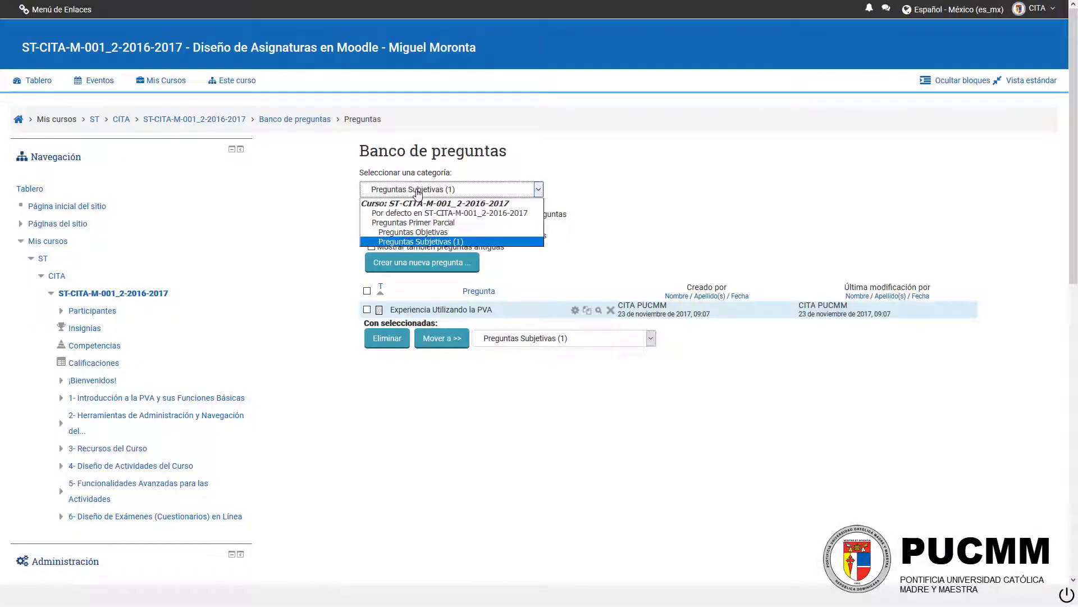
click(462, 232)
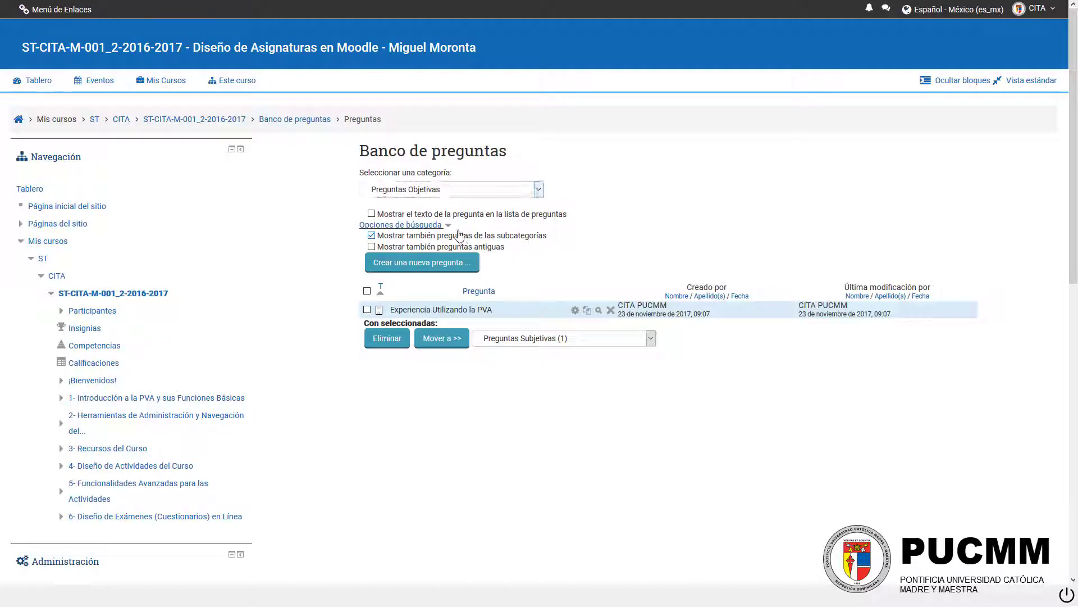
click(411, 272)
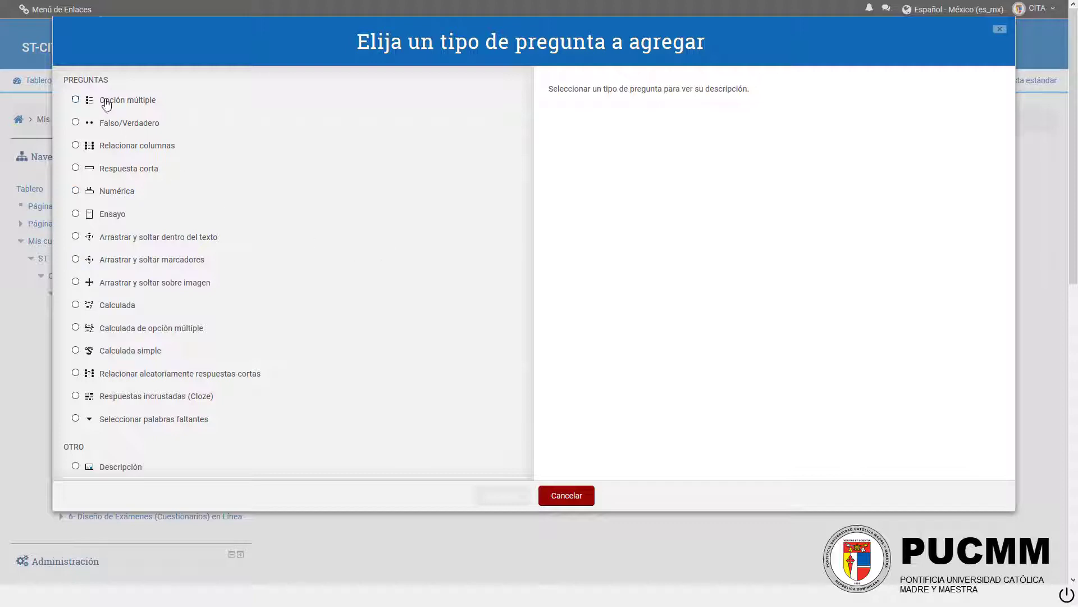
click(106, 104)
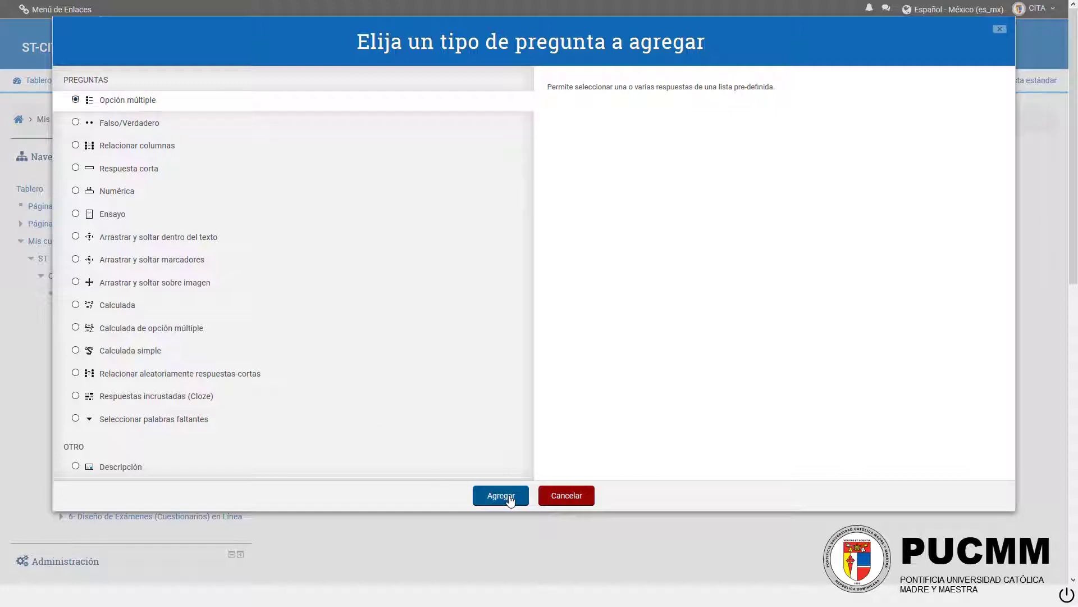
click(509, 496)
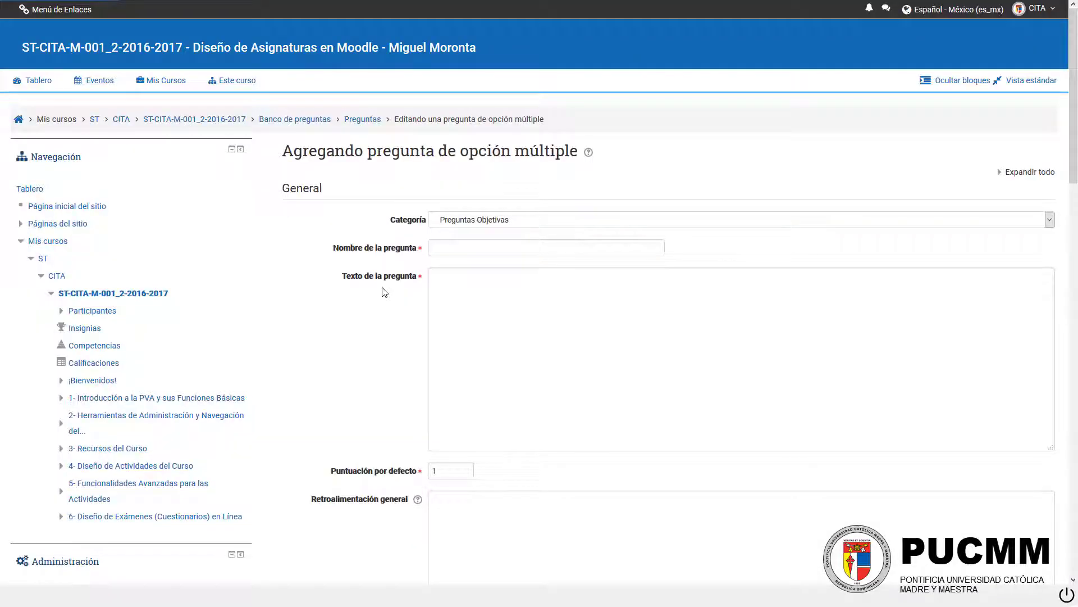
- Examine the general fields of the multiple-choice question: its name, text and default score
scroll(382, 288, down, 1)
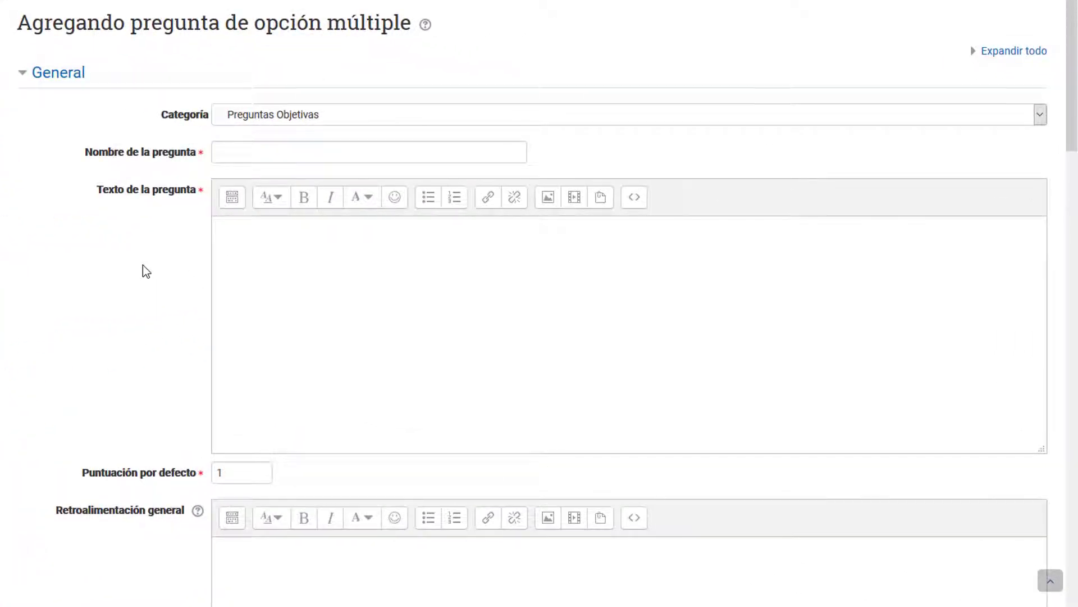
click(237, 151)
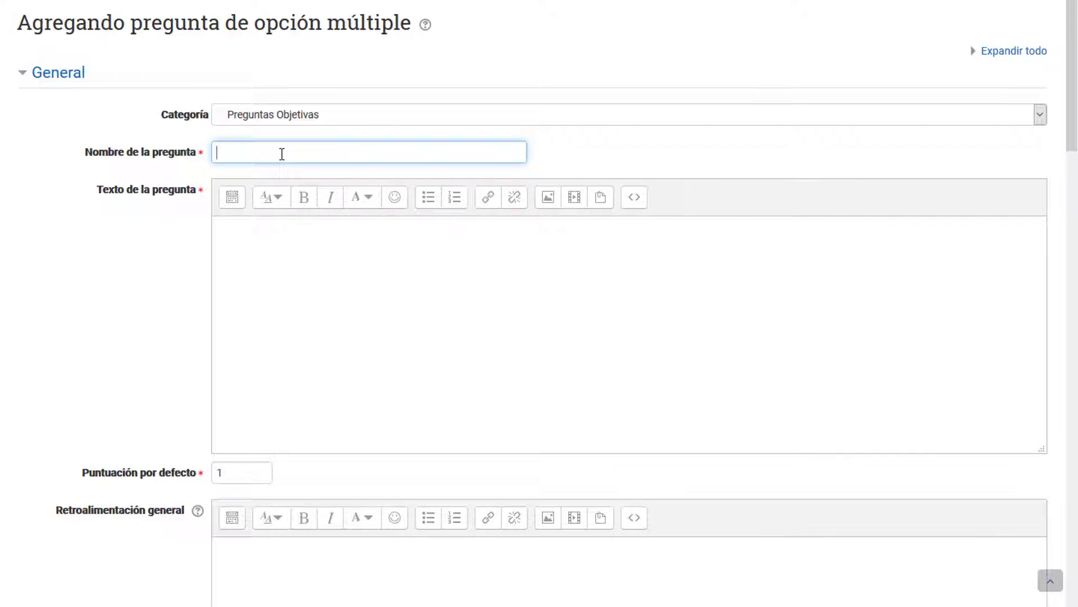
click(289, 276)
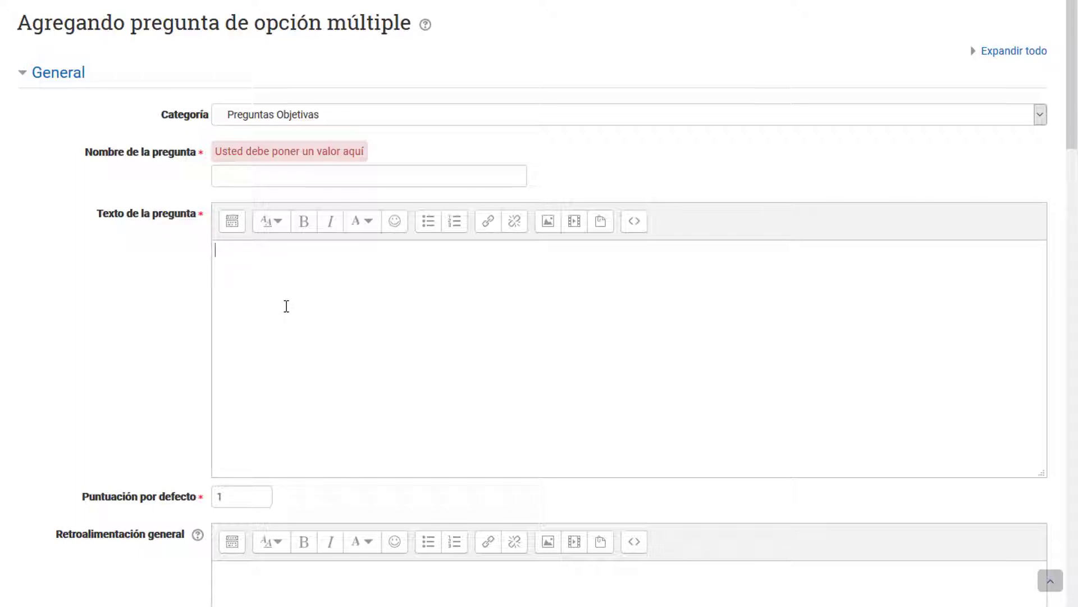
scroll(282, 304, down, 3)
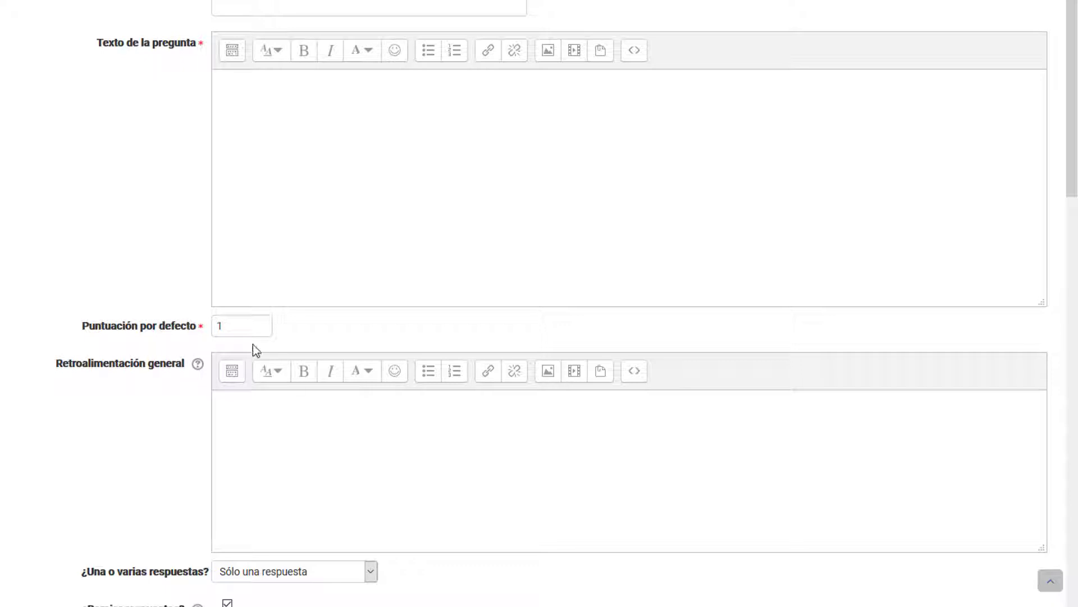
double_click(245, 327)
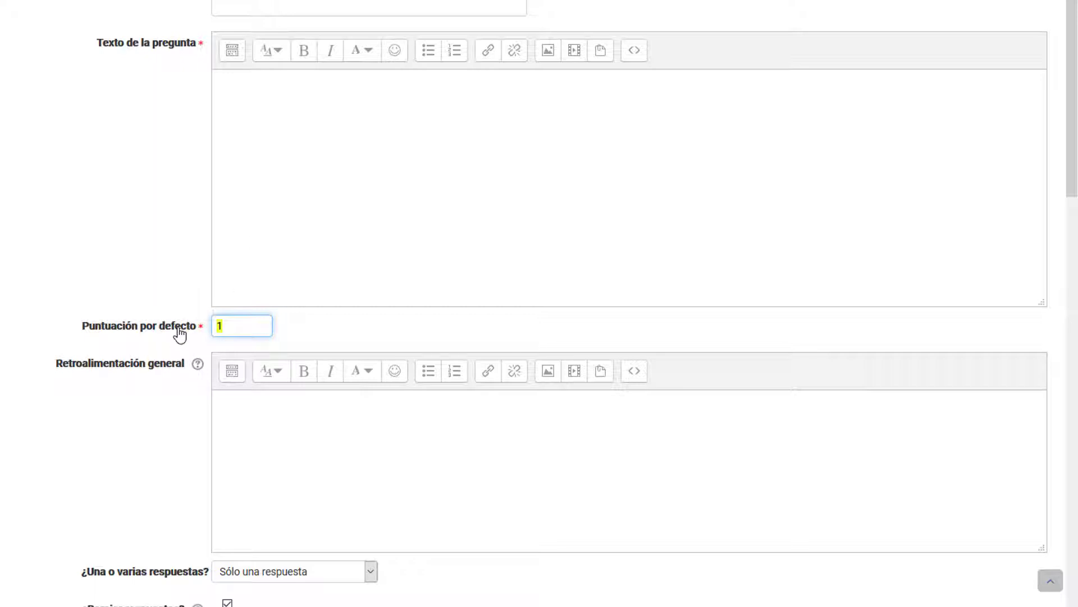
drag(75, 326, 207, 332)
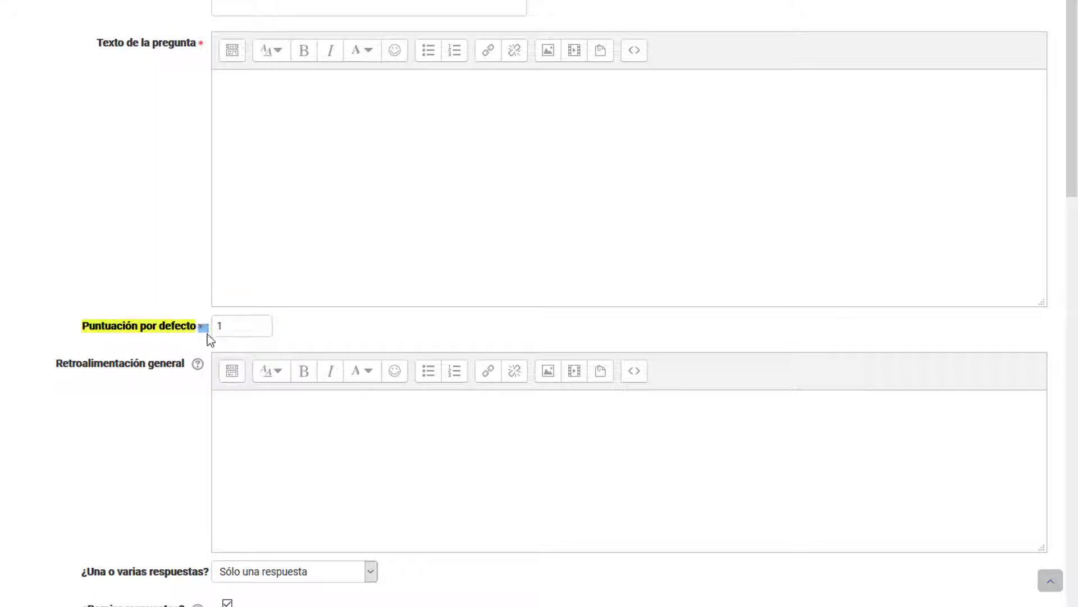
click(304, 347)
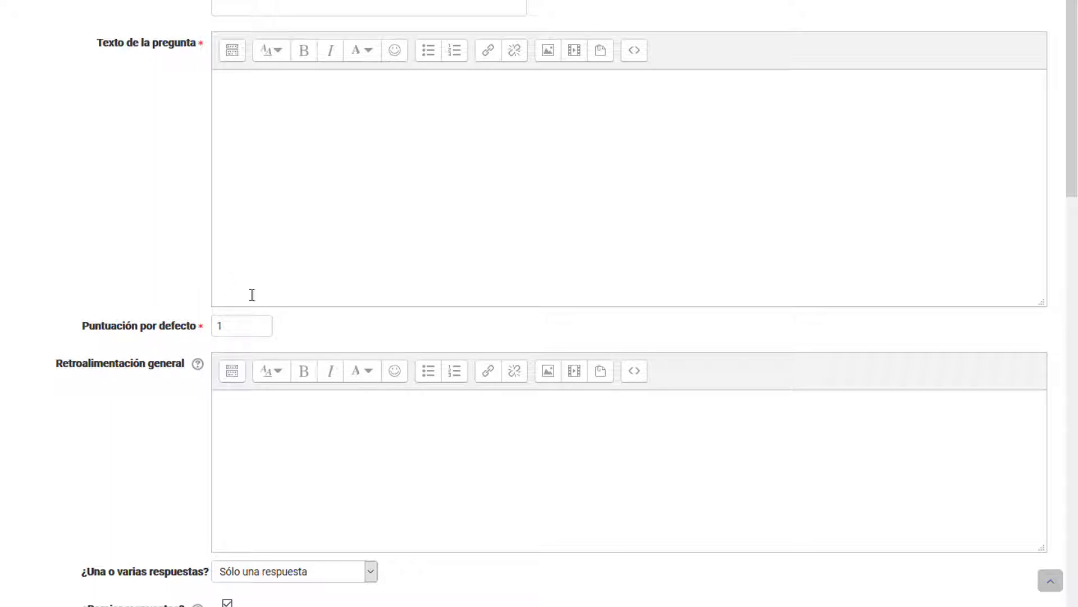
click(247, 328)
drag(245, 327, 211, 333)
scroll(155, 224, up, 3)
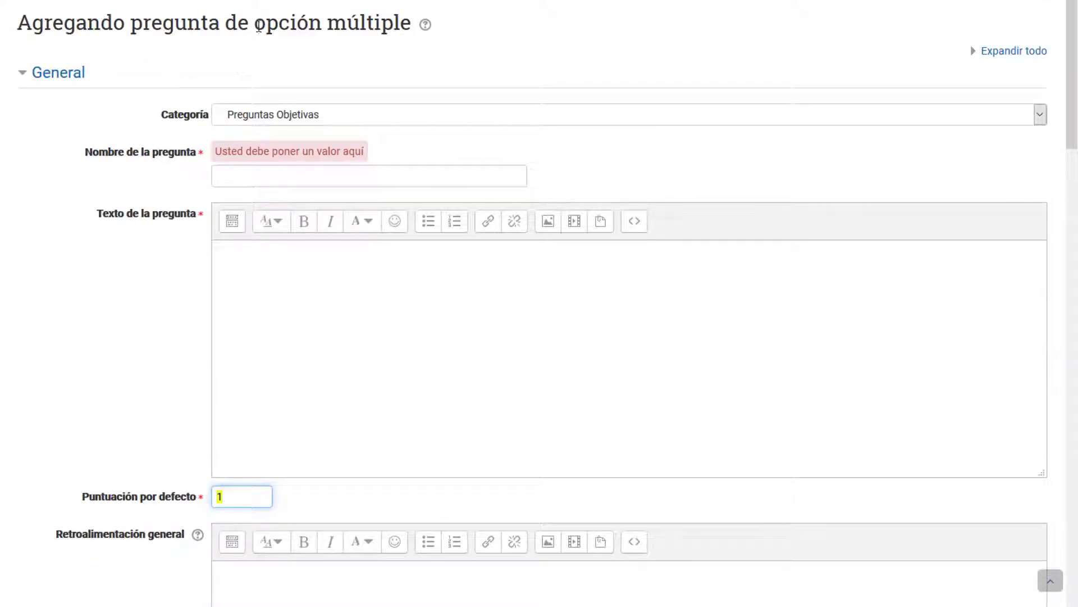
drag(256, 23, 412, 21)
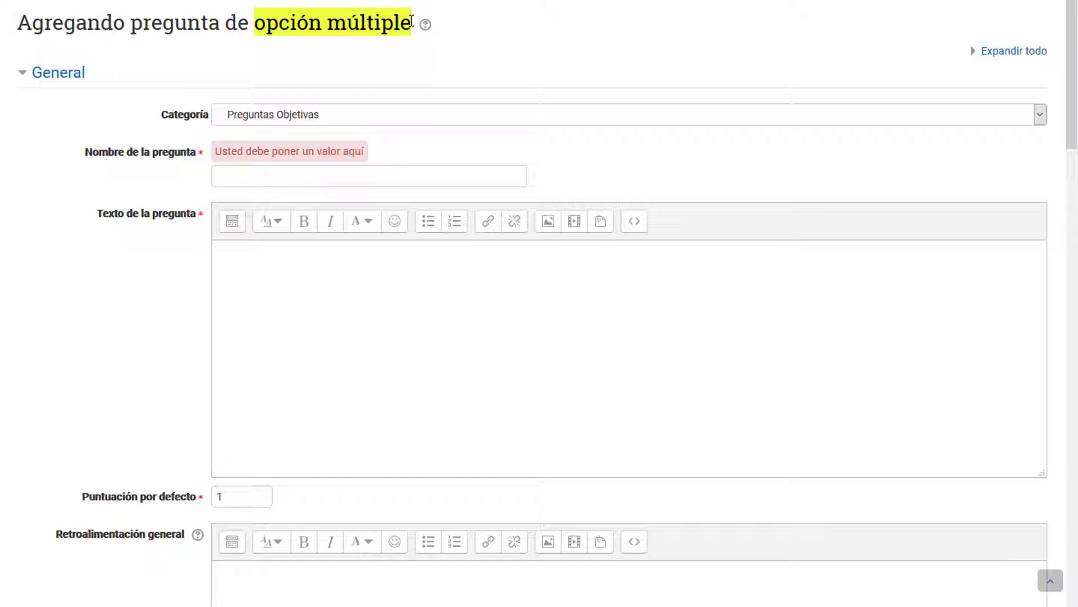
click(167, 353)
scroll(163, 359, up, 2)
scroll(207, 427, down, 6)
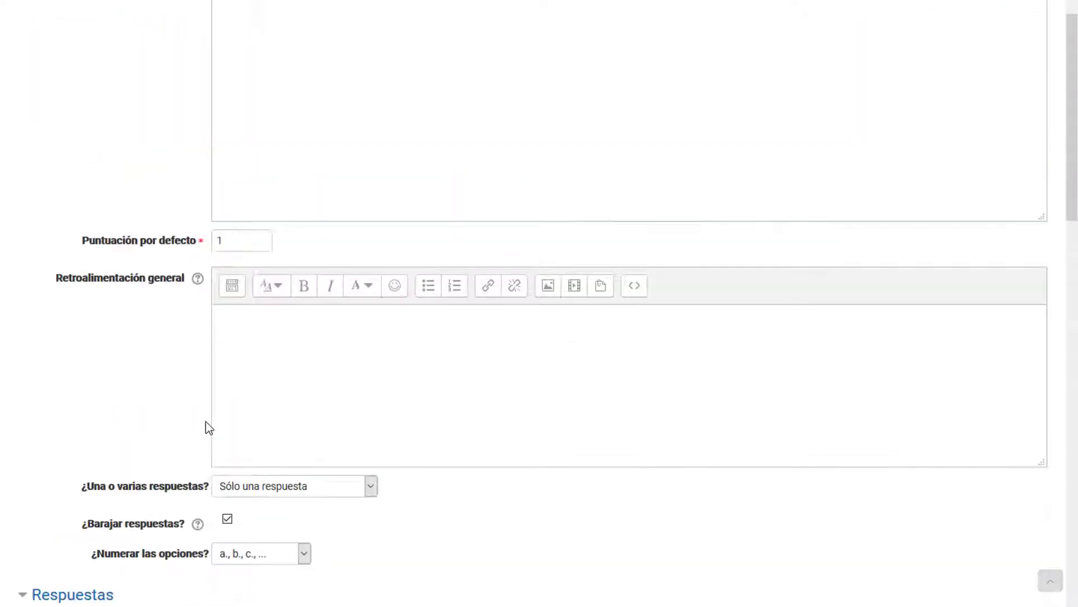
click(247, 240)
double_click(247, 240)
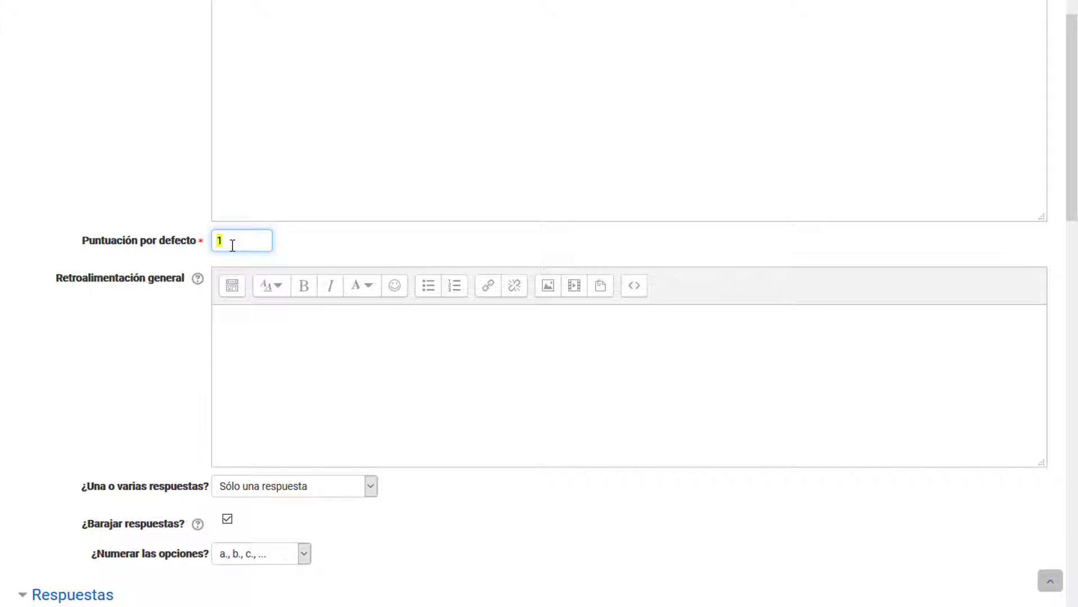
click(233, 246)
- Name the multiple-choice question "Indique para qué ha usado la PVA"
scroll(239, 239, up, 3)
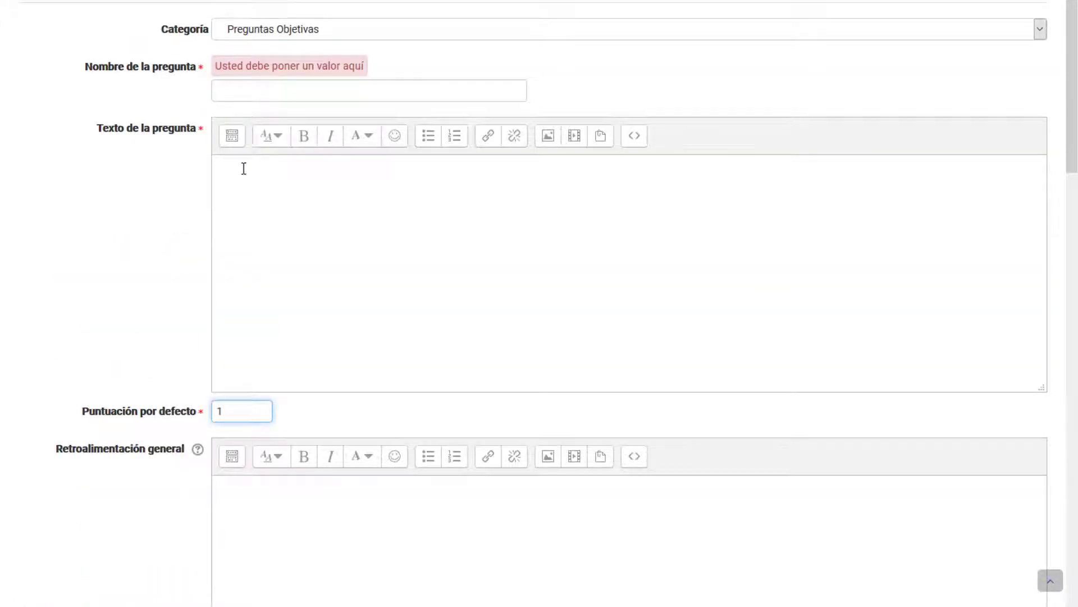
click(253, 90)
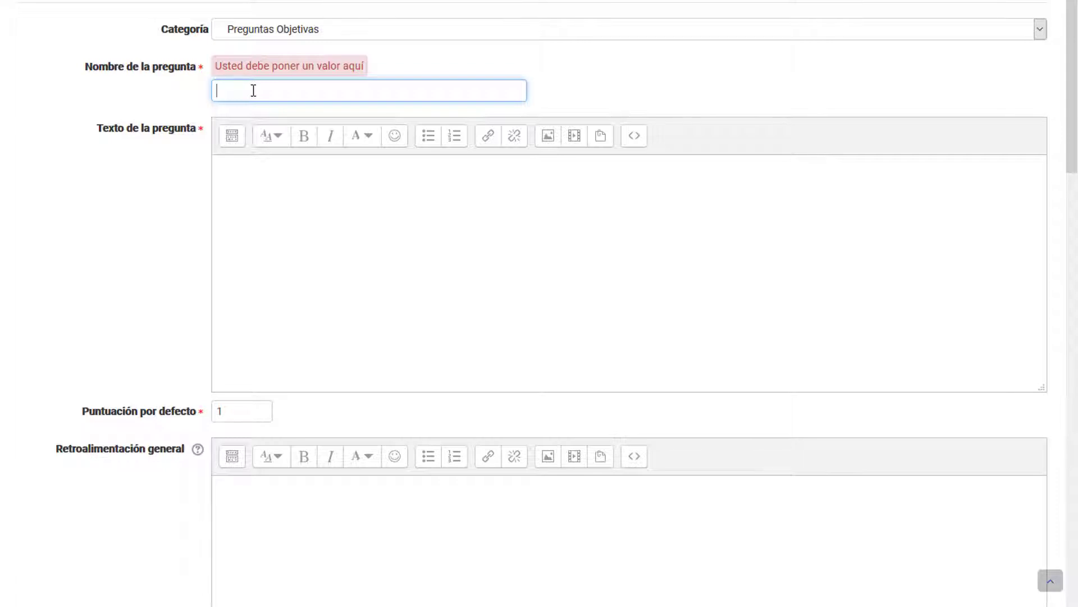
text(Indique para qué ha usado la )
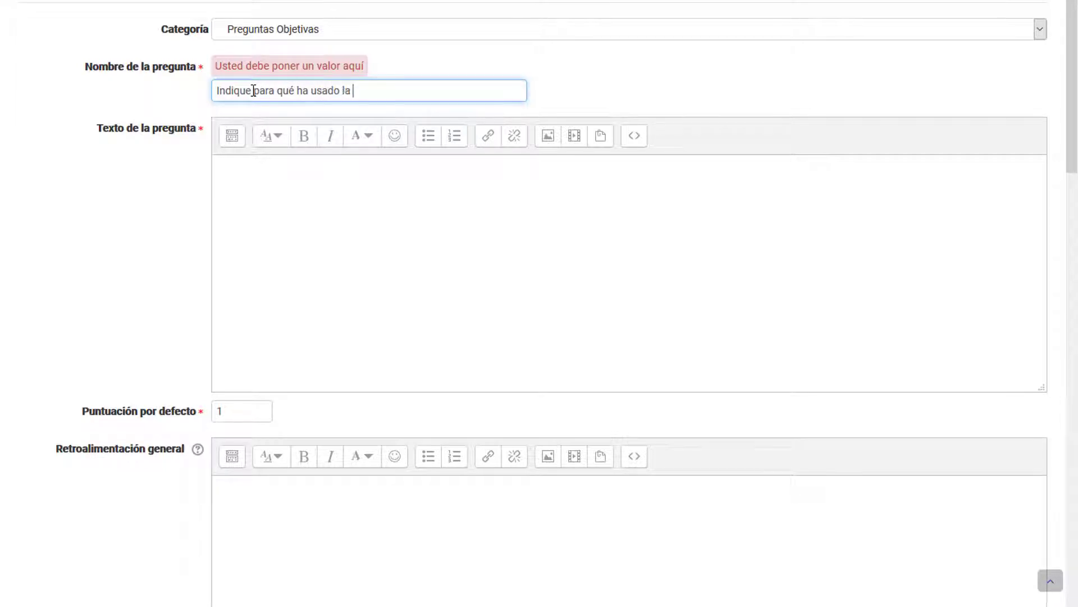
text(PVA)
click(274, 232)
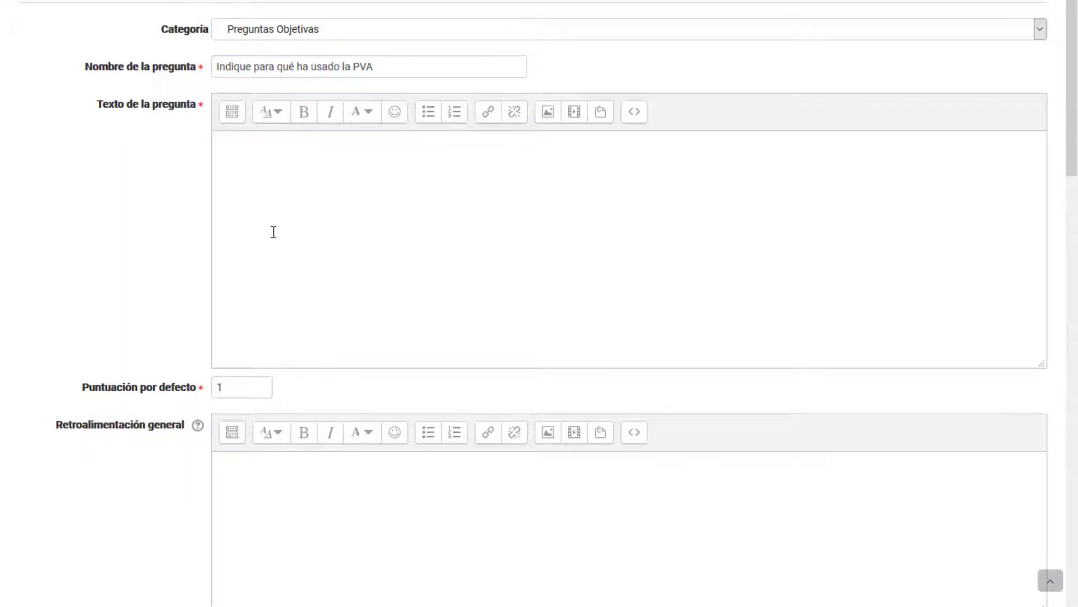
- Set the question text to "Por favor, indique cuál ha sido su uso principal de la PVA en sus asignaturas."
drag(373, 66, 205, 63)
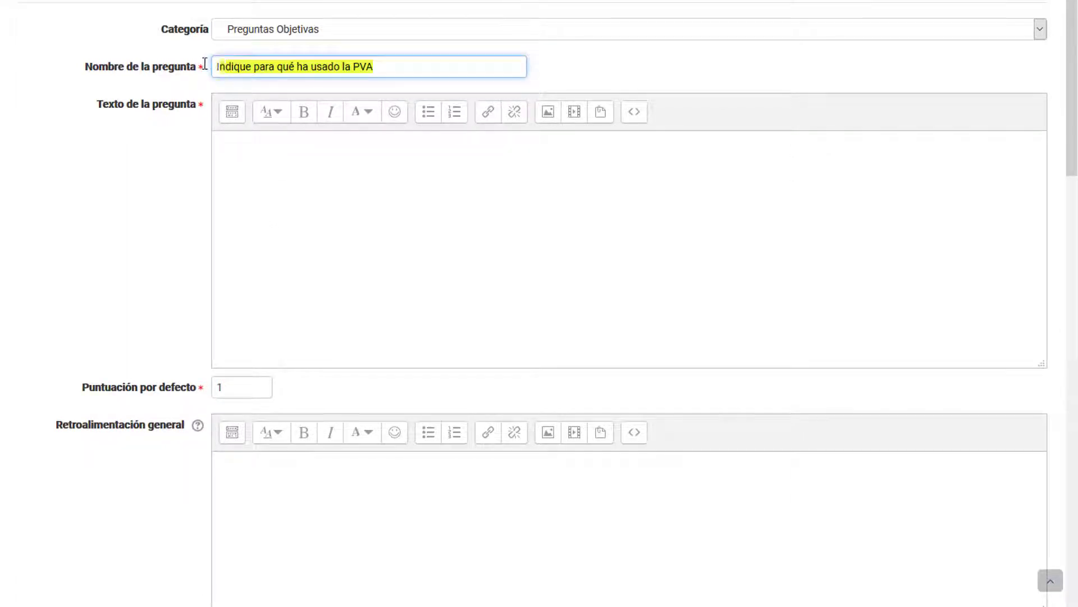
click(343, 206)
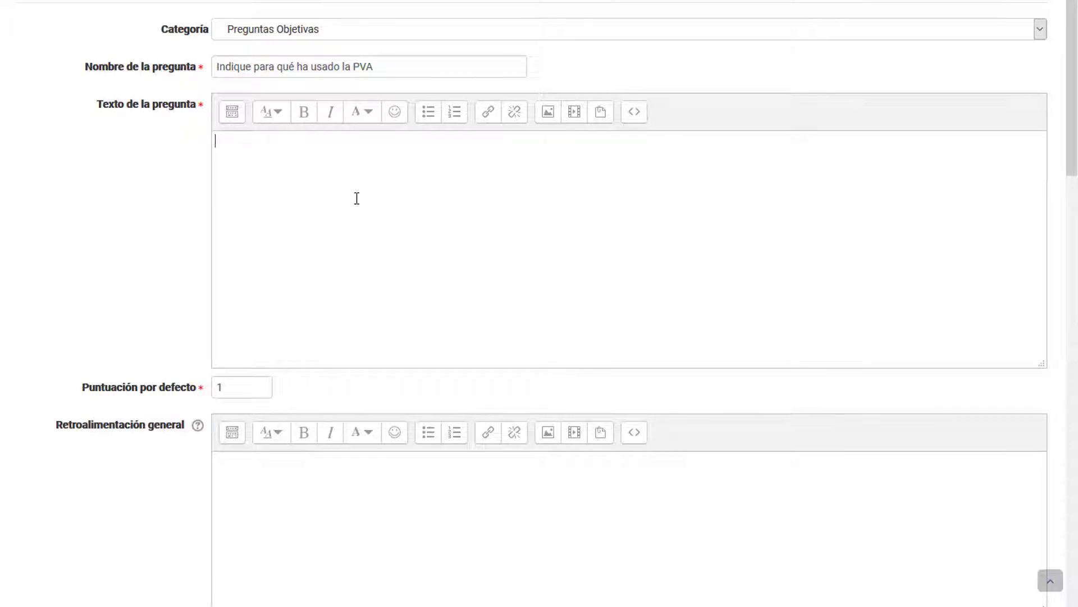
text(Por favor, indique c)
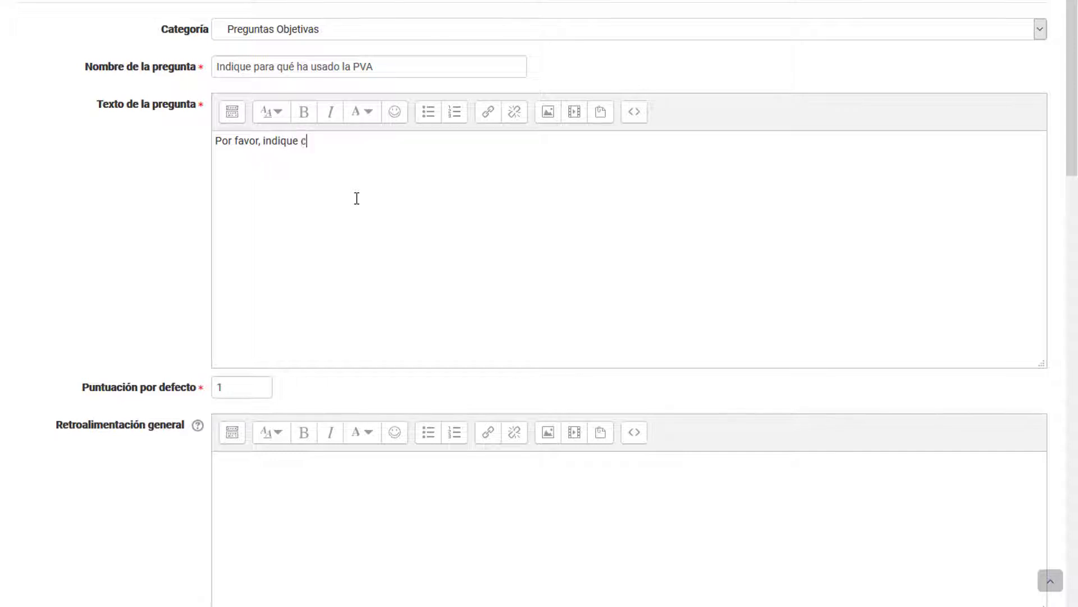
text(uál ha sid)
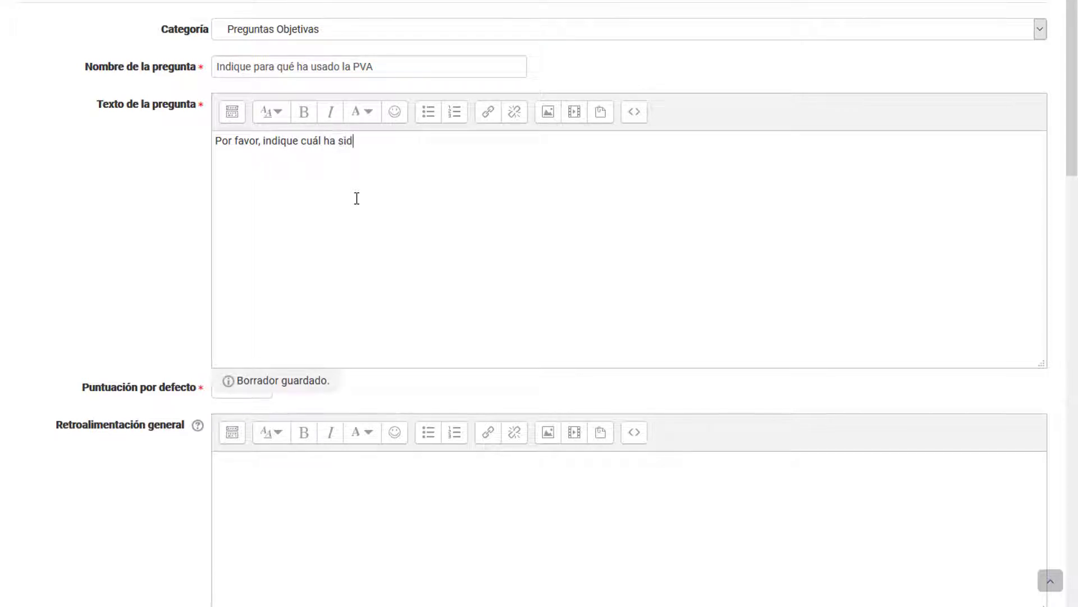
text(o su uso principal de la PVA)
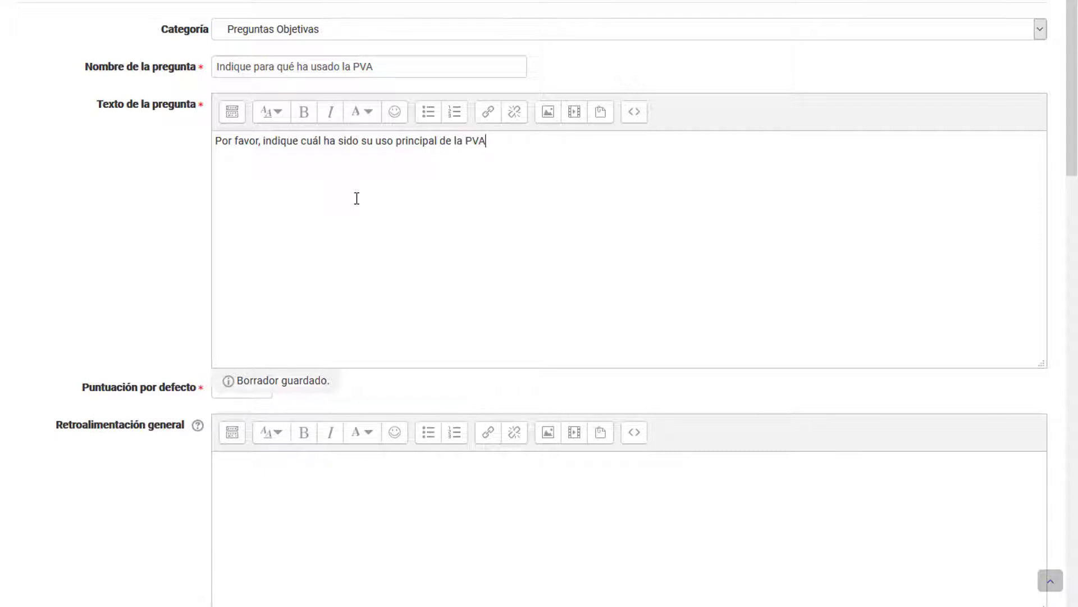
text( en sus asignaturas.)
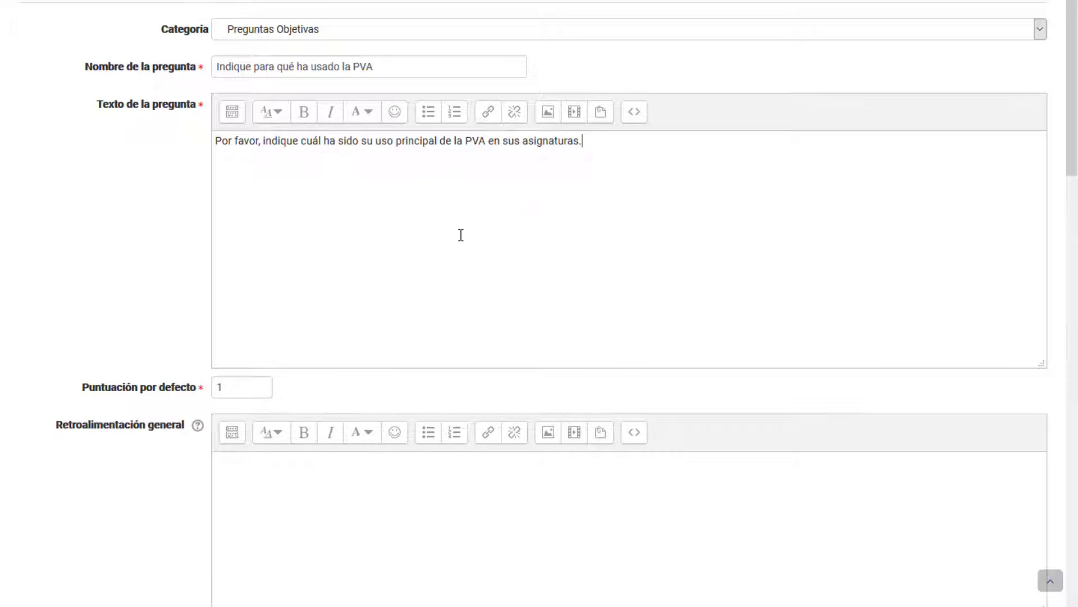
- Write general feedback in Spanish: beyond a file repository, the PVA can be integrated into instructional design to build competencies across different students and learning styles
scroll(459, 233, down, 3)
click(262, 334)
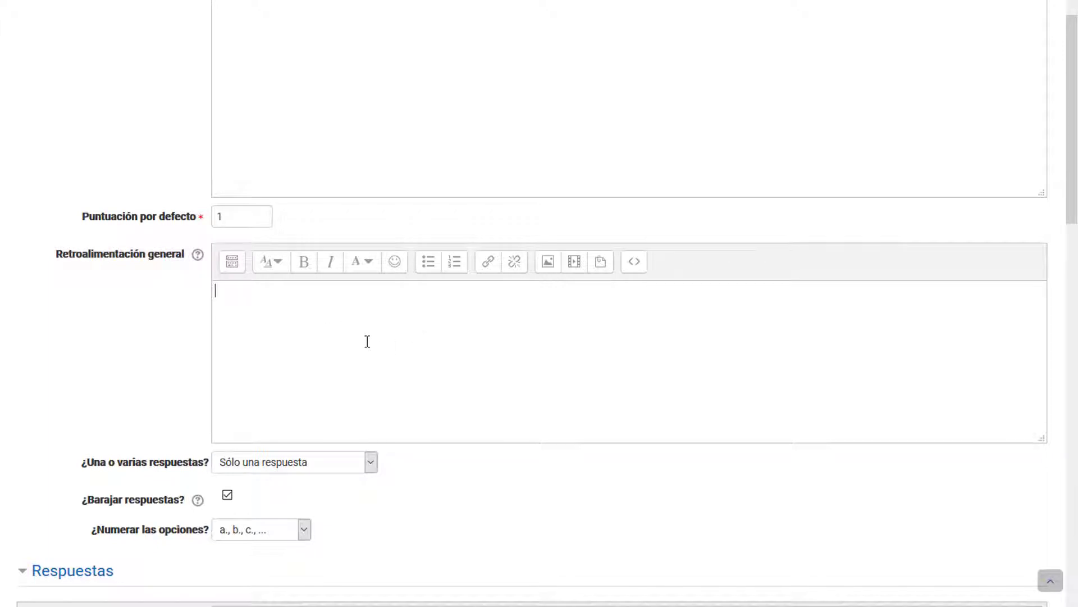
click(345, 334)
text(La PVA tiene múltiples usos; más que como un repositorio de archivos, puede ser usada como una herramienta integrada en el diseño instruccional de nuestras asignaturas para adquirir las competencias que nos proponemos con los distintos estudiantes y sus estilos de aprendizaje.)
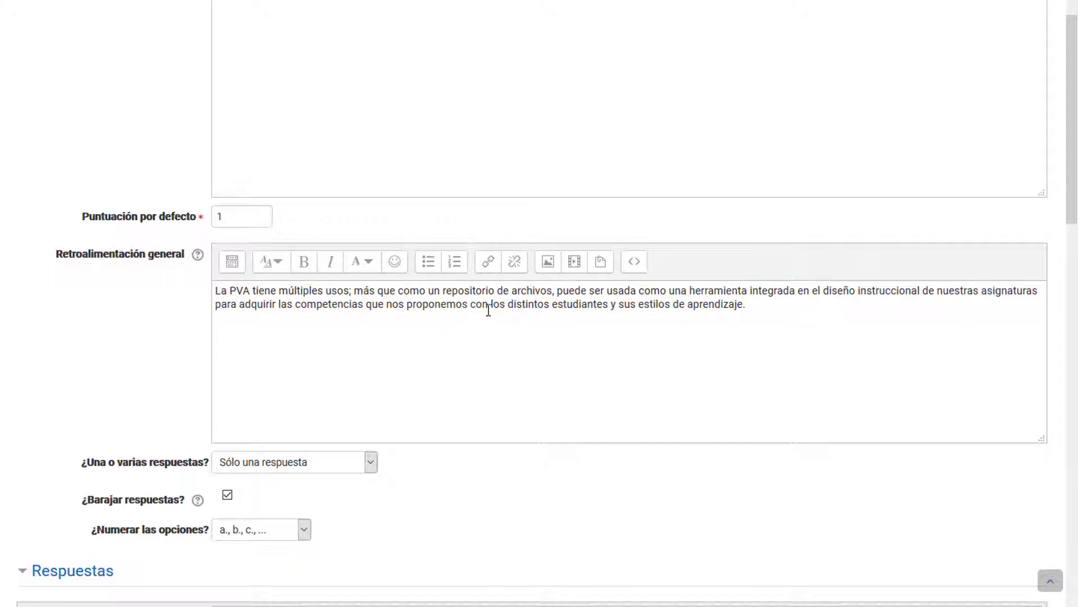
scroll(439, 317, up, 3)
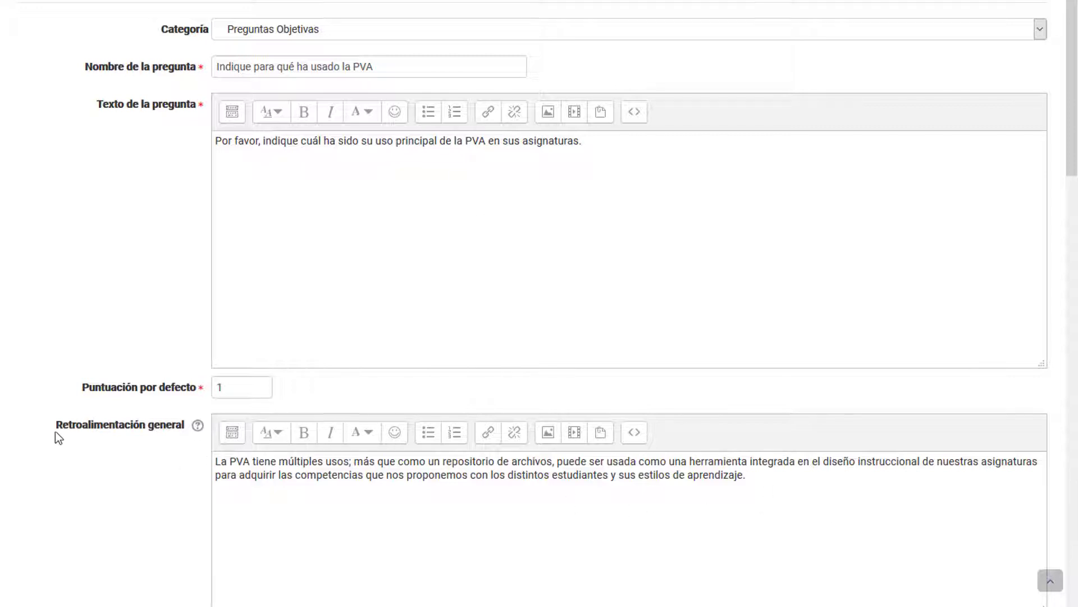
drag(56, 430, 187, 431)
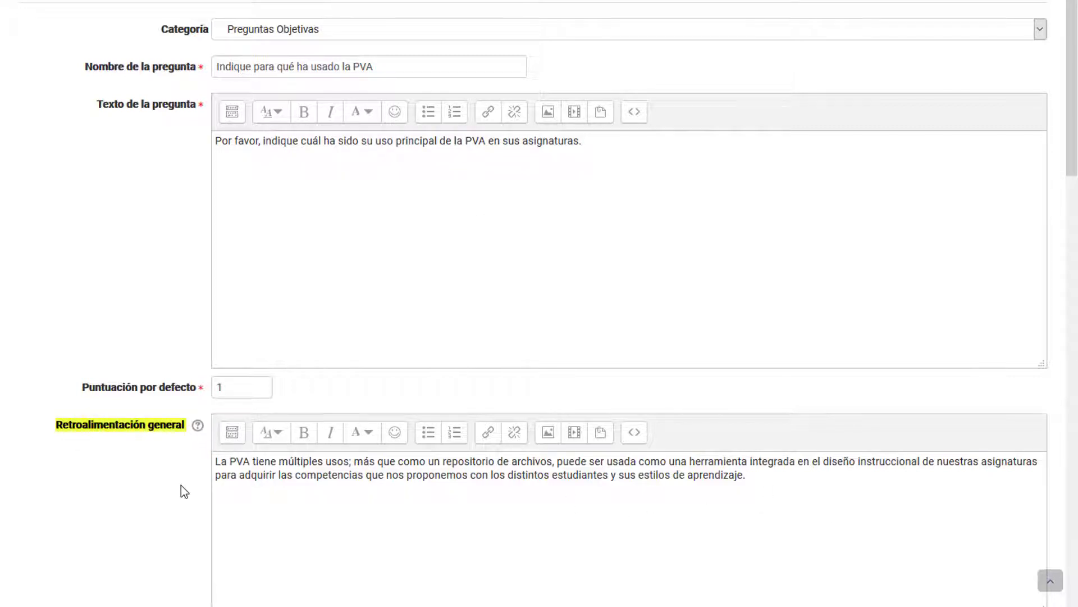
- Review the choices for one or several answers against the question text, keeping Sólo una respuesta
scroll(169, 492, down, 7)
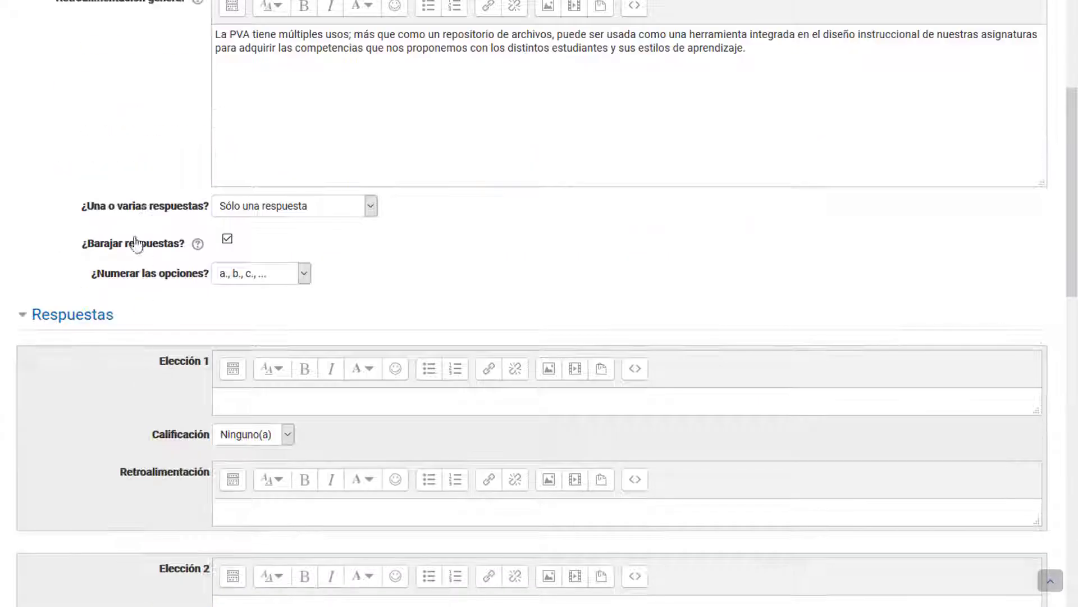
click(281, 208)
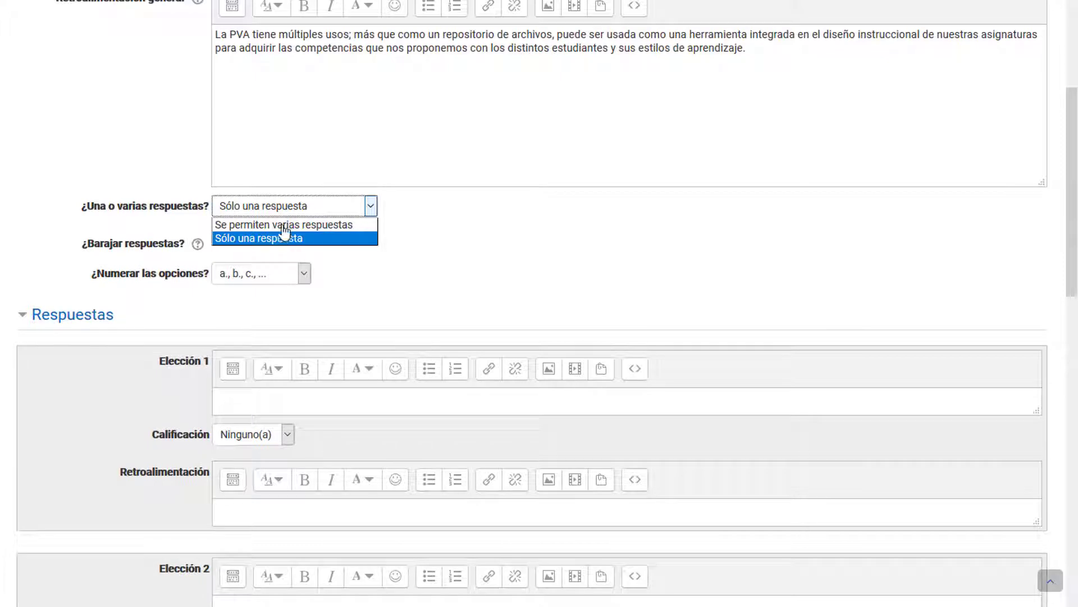
click(154, 107)
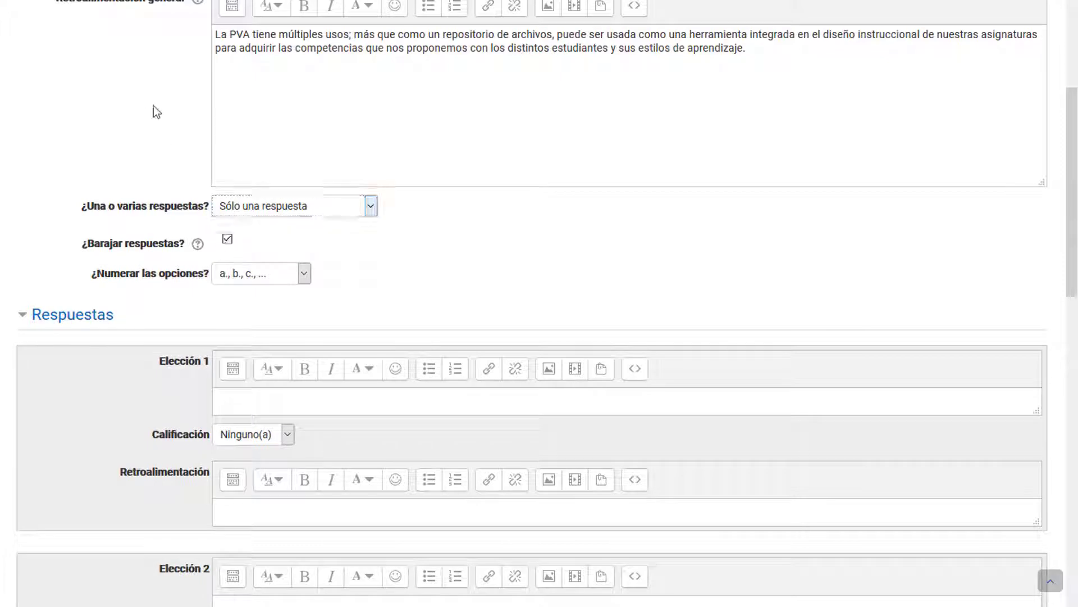
scroll(153, 118, up, 5)
drag(313, 56, 543, 56)
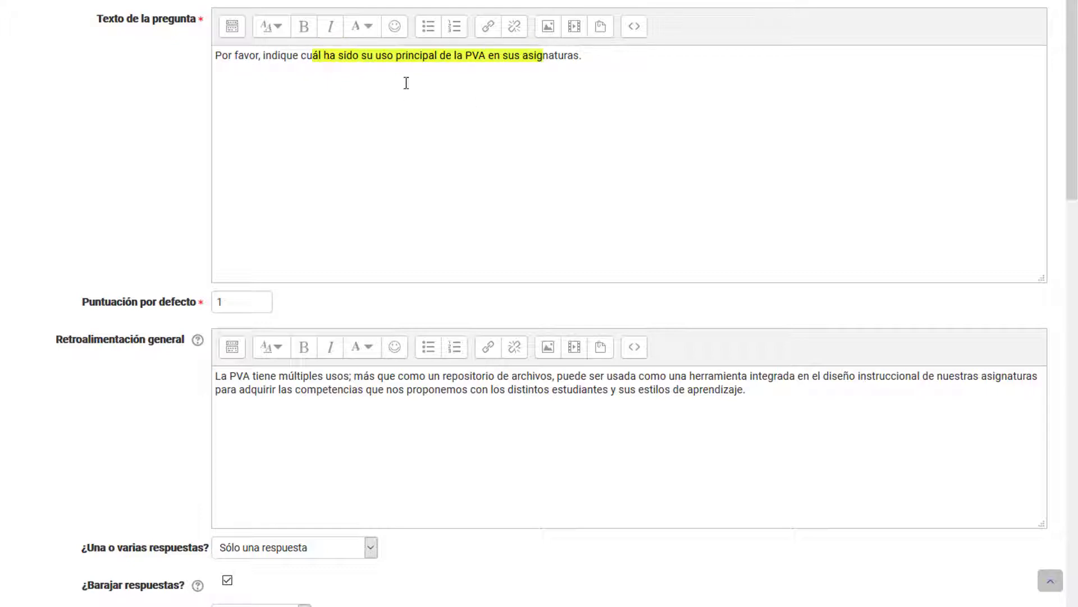
scroll(253, 225, down, 6)
click(292, 207)
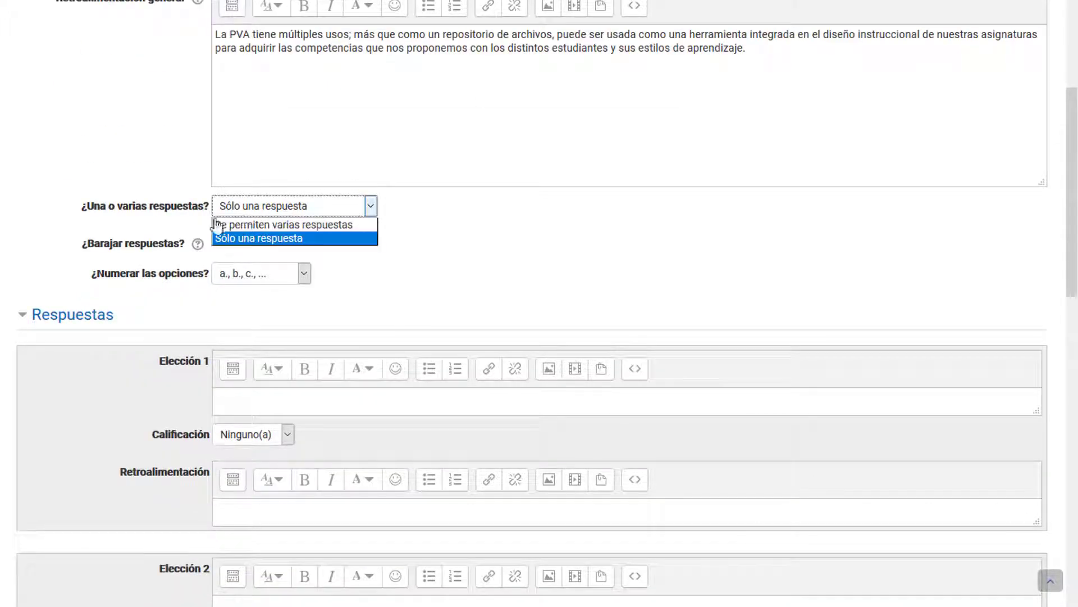
click(177, 161)
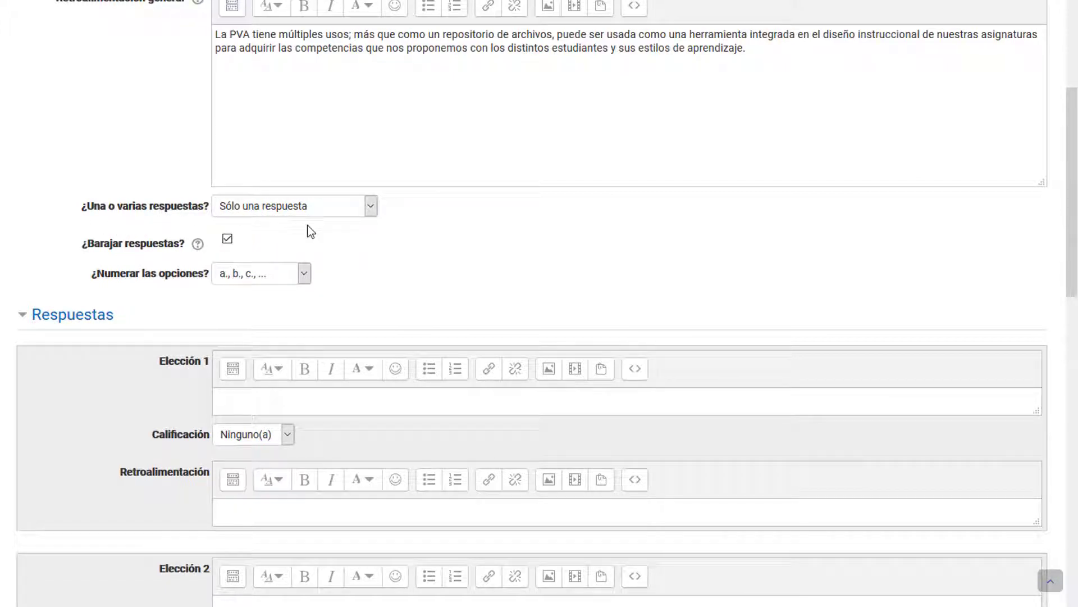
click(336, 206)
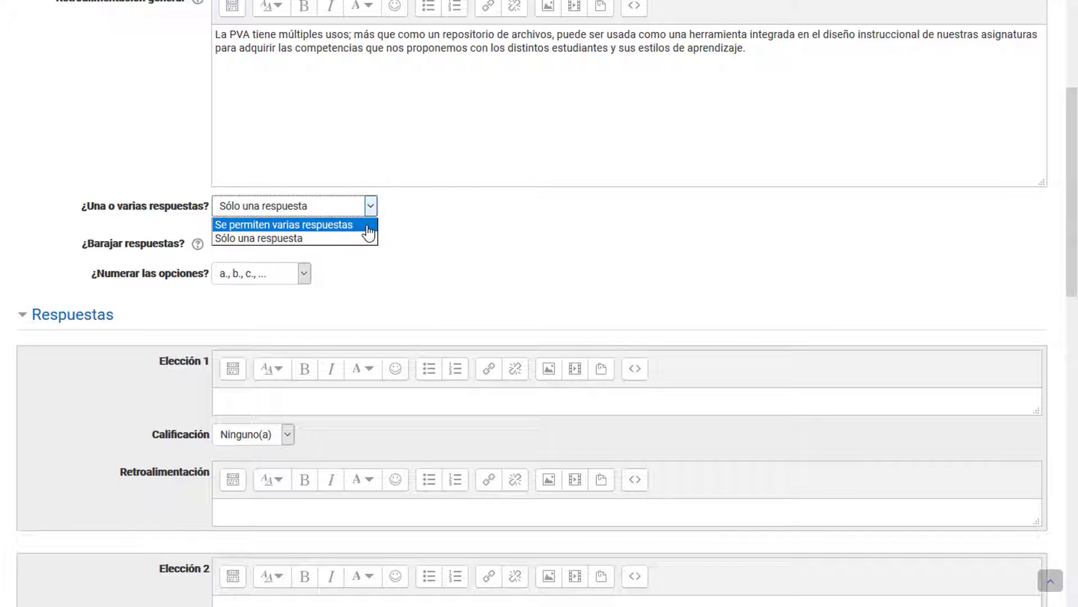
click(466, 215)
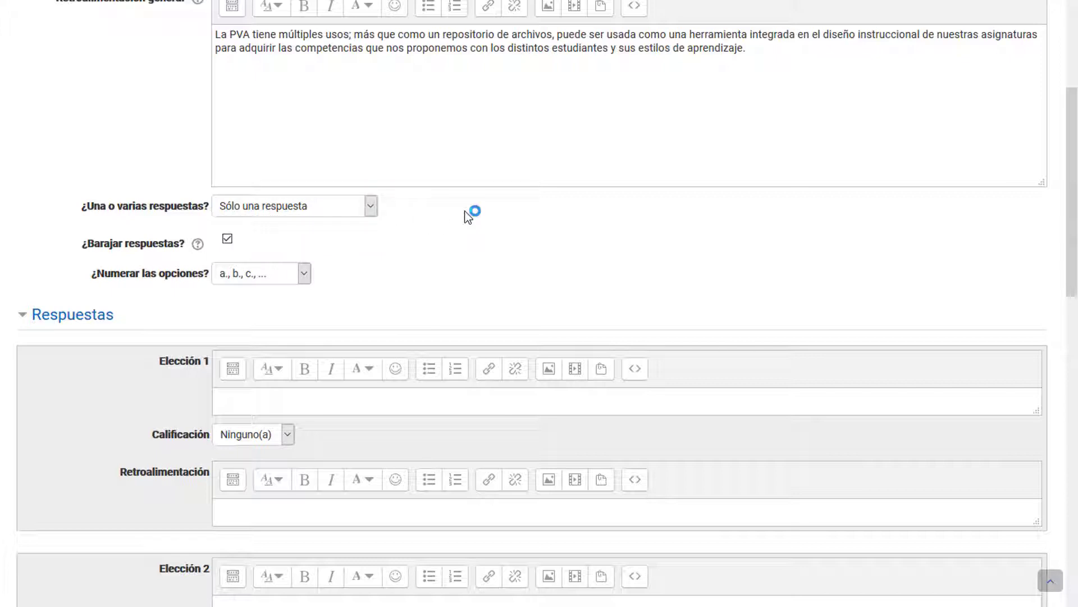
- Enter "Para colocar archivos." as the text of choice 1, without a manually typed number in front
scroll(468, 217, down, 1)
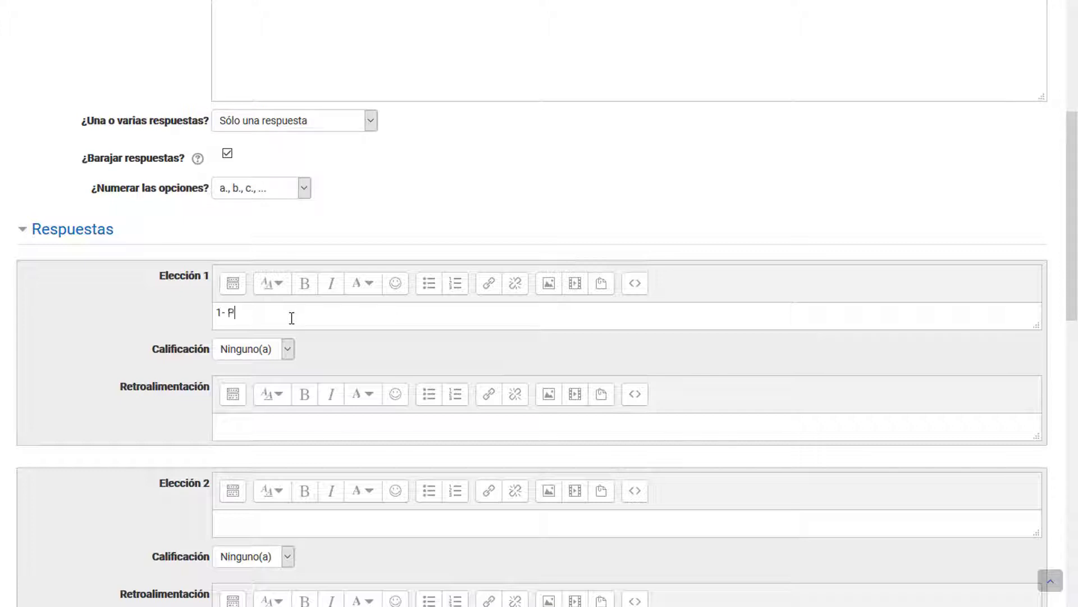
text(colocar archivos.)
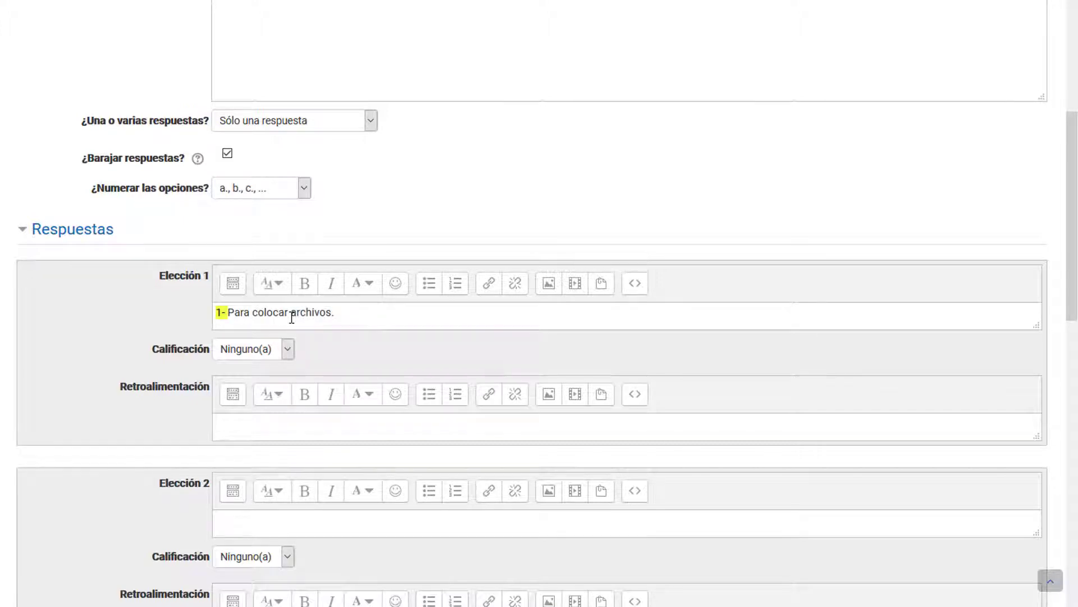
scroll(292, 317, down, 2)
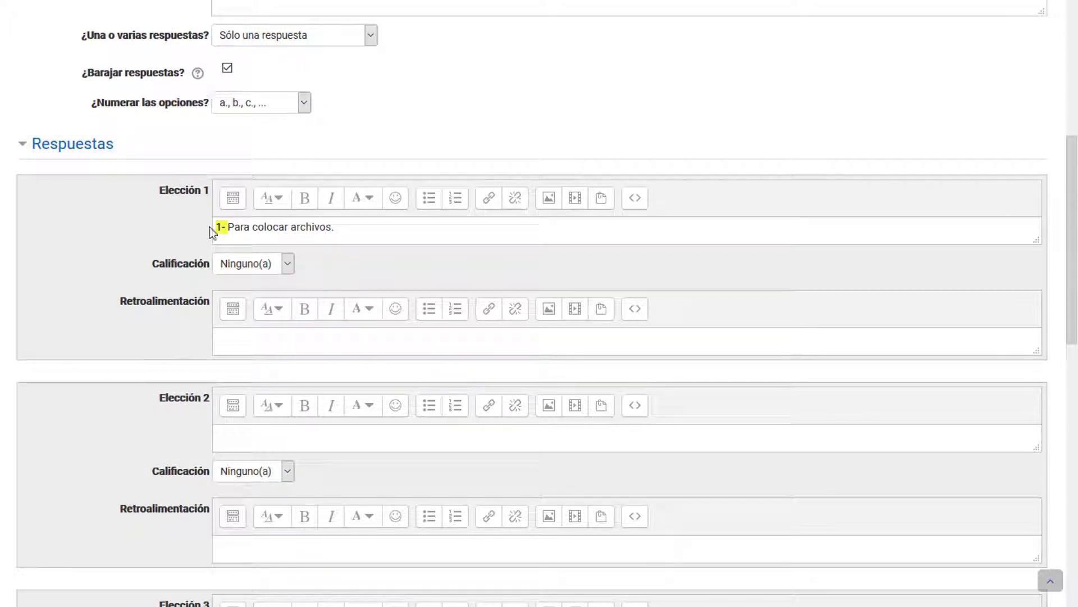
click(230, 226)
key(Delete)
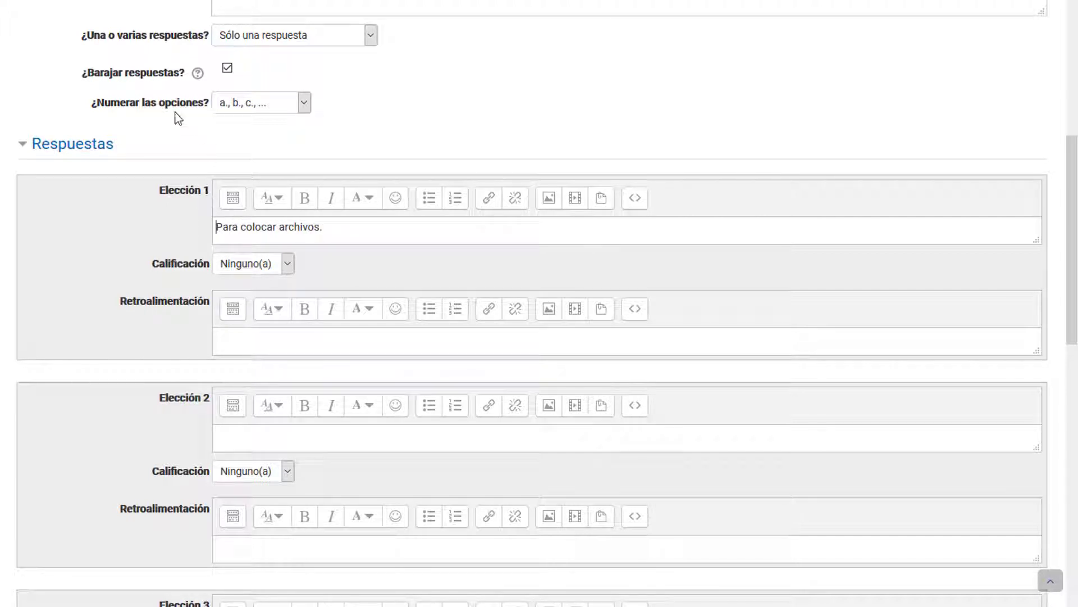
- Look through the numbering styles available for the answer options, keeping a., b., c
click(270, 111)
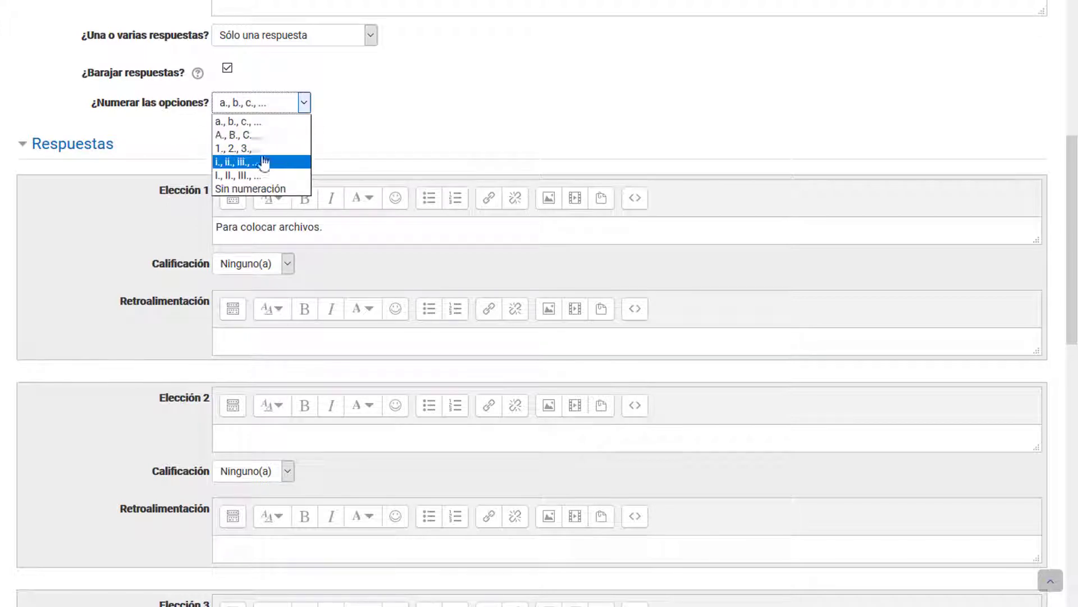
click(332, 114)
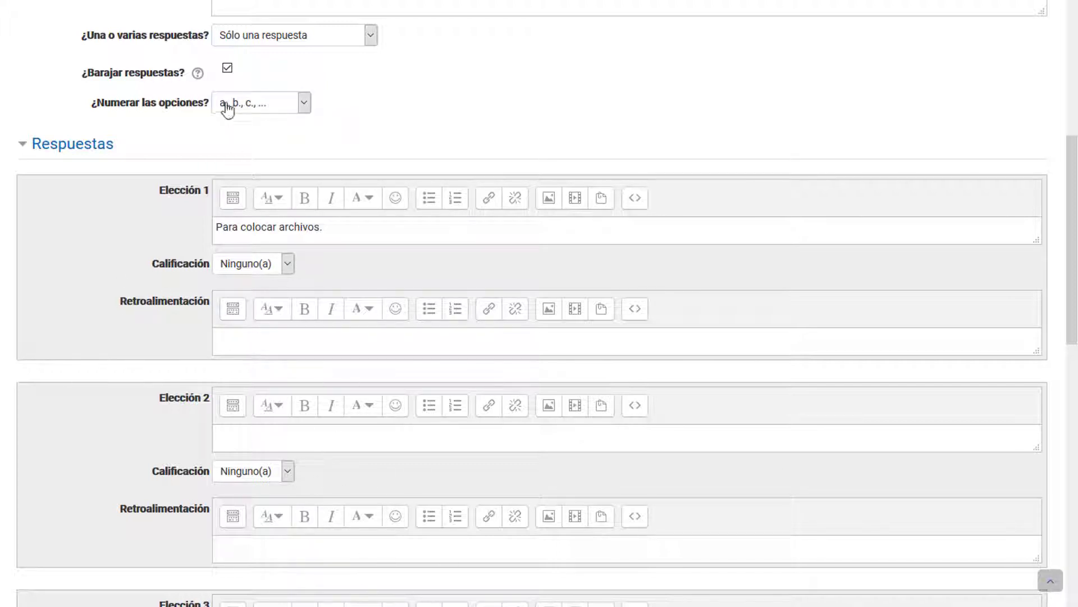
click(257, 109)
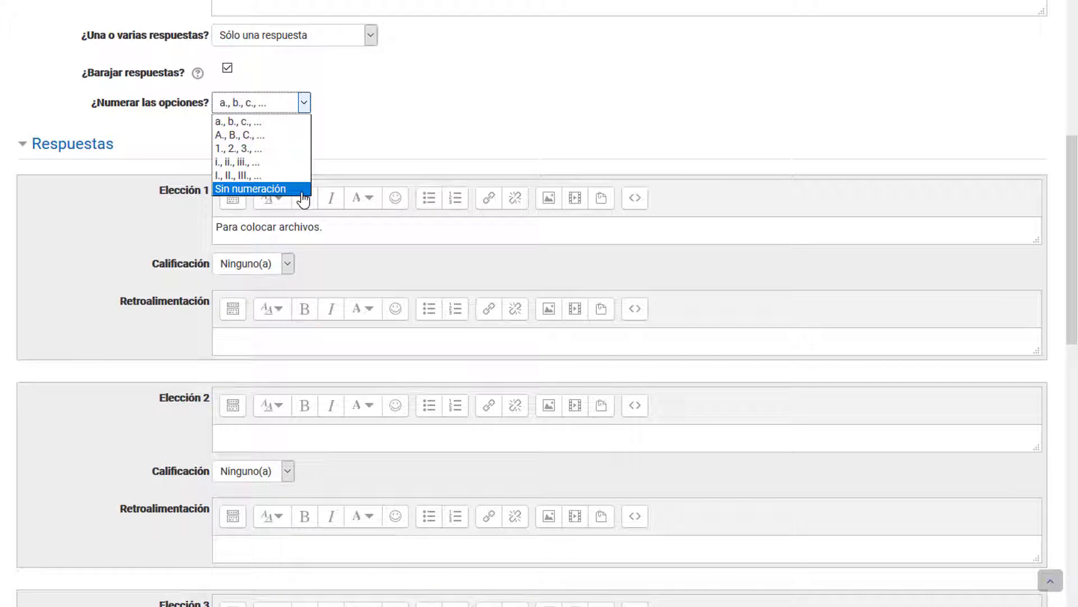
click(356, 147)
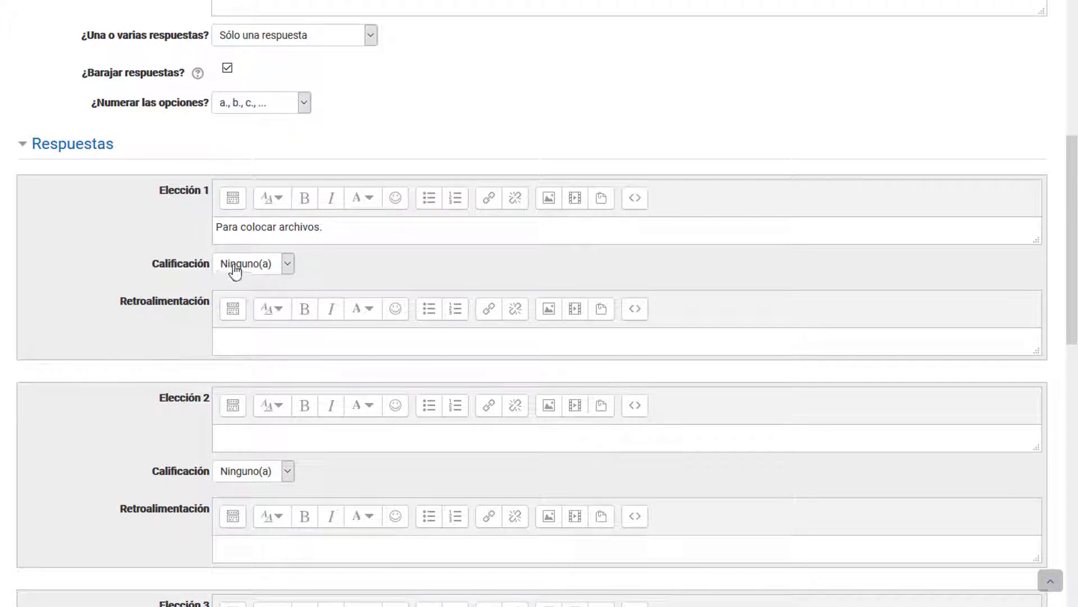
- Write the feedback for choice 1: "Muy bien, pero puede sacarle más provecho a la PVA si emplea sus actividades."
scroll(234, 323, down, 2)
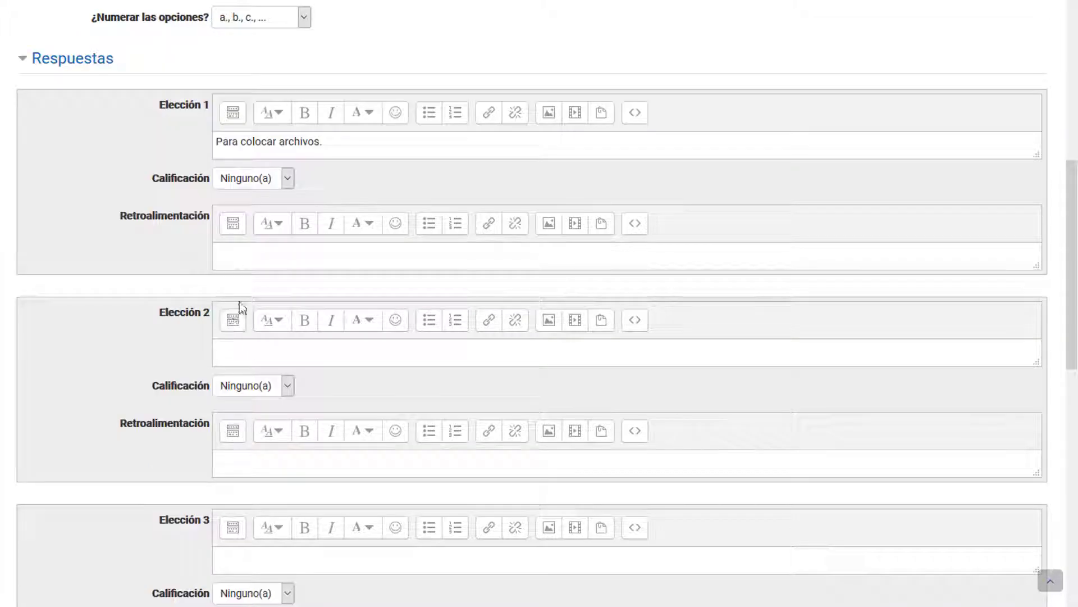
click(244, 257)
click(321, 142)
text(.)
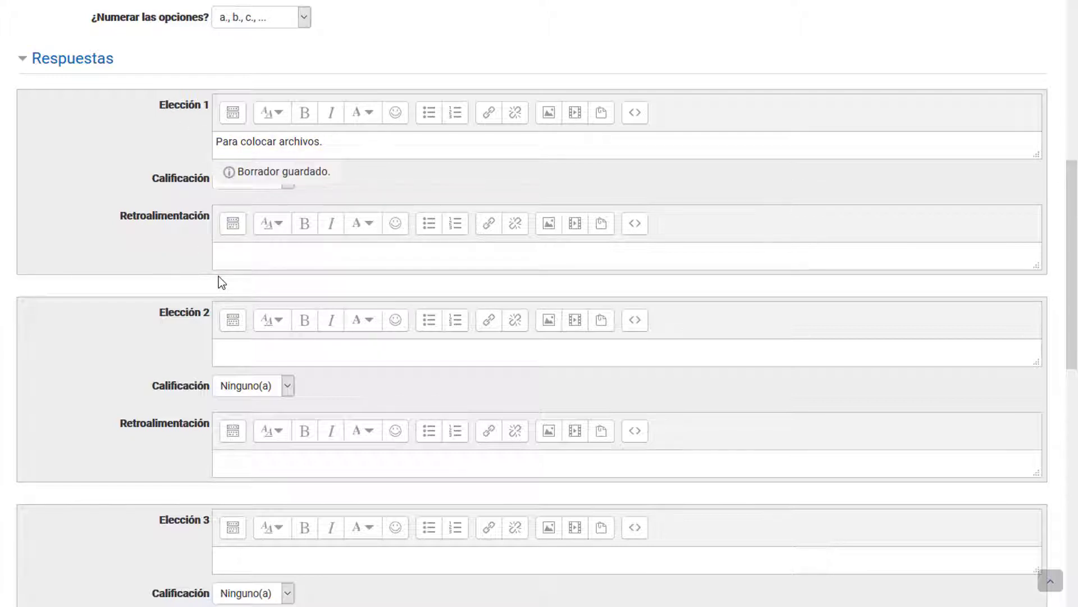
text(Muy bien, pero puede sacarle más provecho a la PVA si emplea sus actividades.)
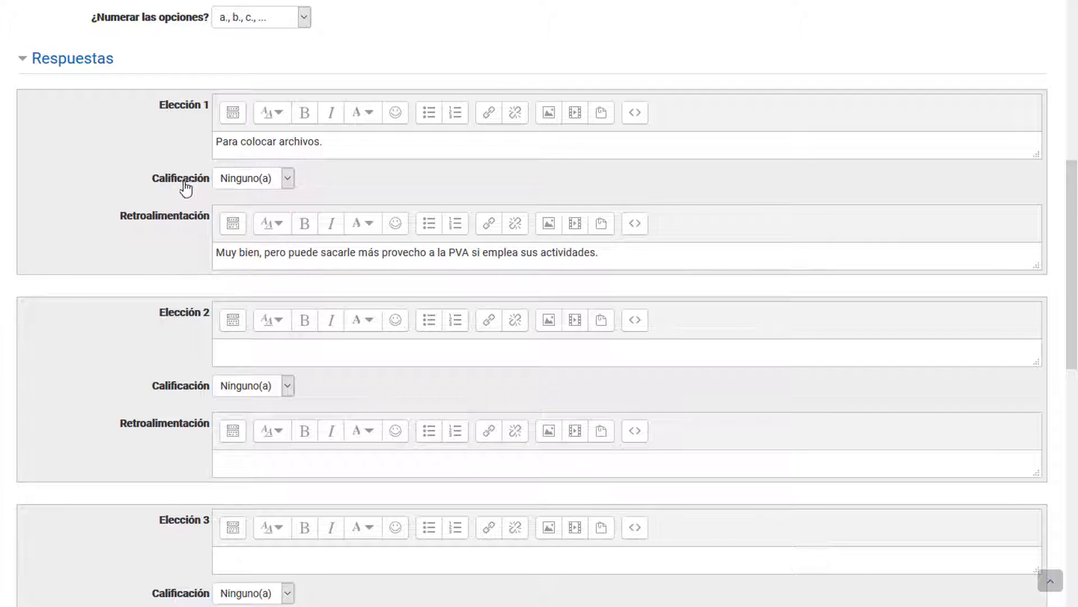
- Set the grade of choice 1, "Para colocar archivos.", to 20%
click(254, 179)
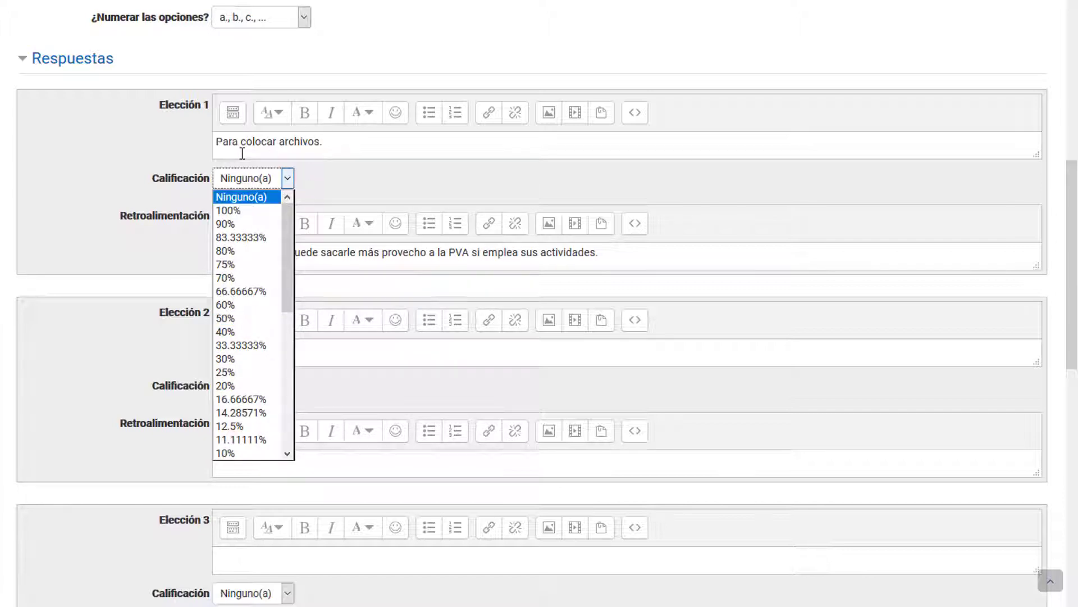
click(172, 148)
scroll(175, 163, up, 12)
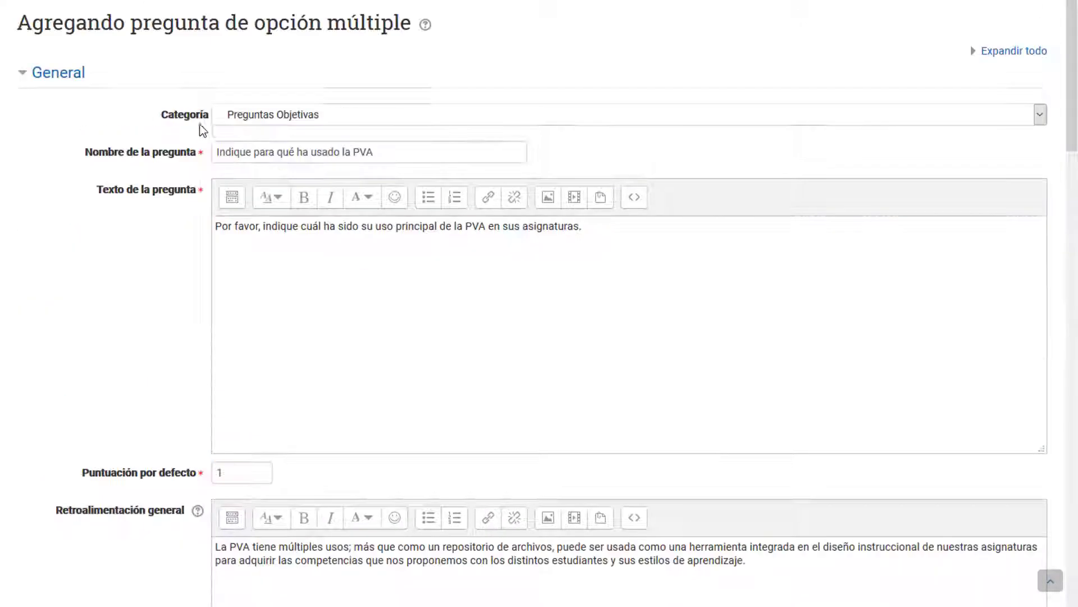
scroll(436, 236, down, 13)
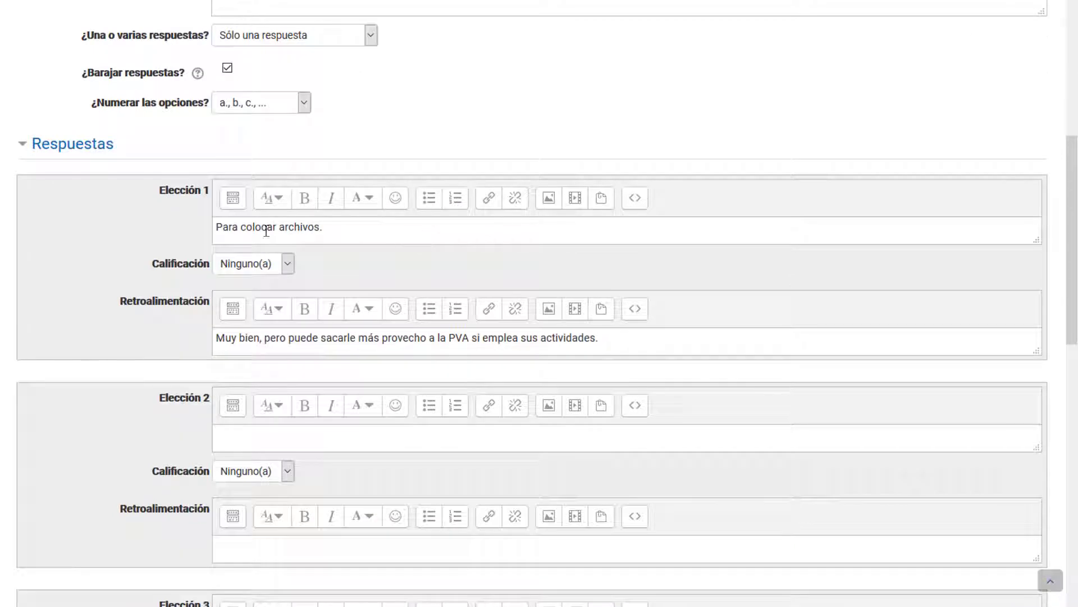
scroll(266, 231, down, 2)
click(288, 178)
click(344, 151)
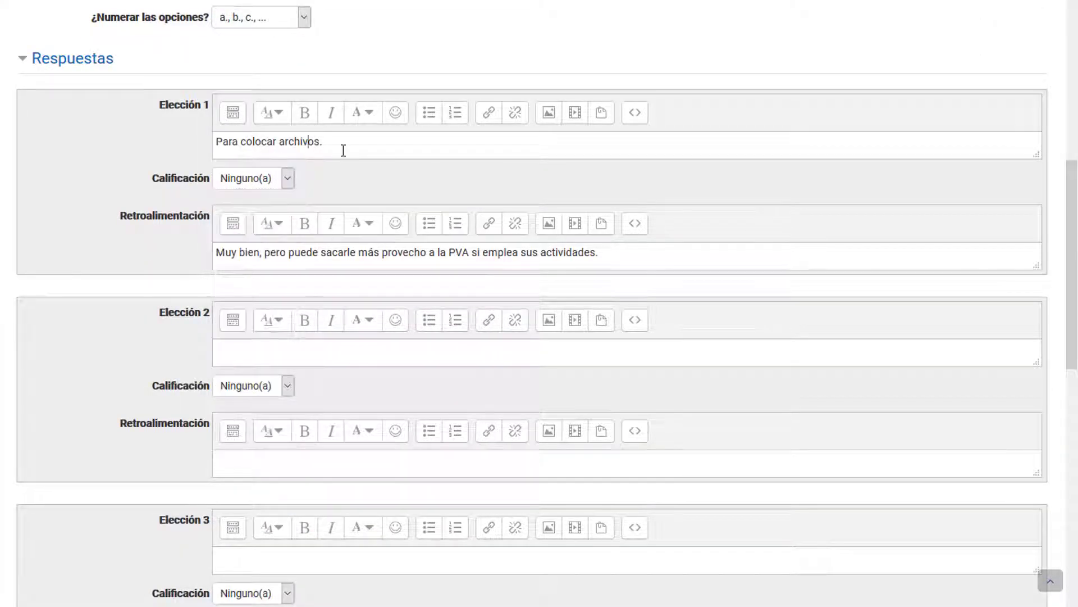
drag(397, 147, 211, 139)
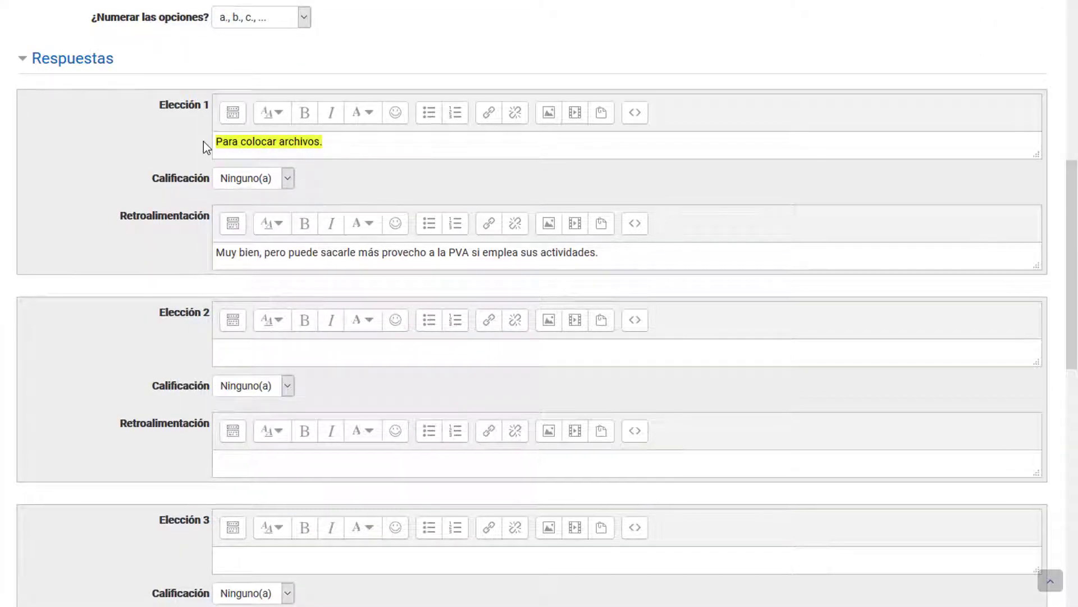
click(288, 178)
drag(288, 236, 287, 263)
click(261, 353)
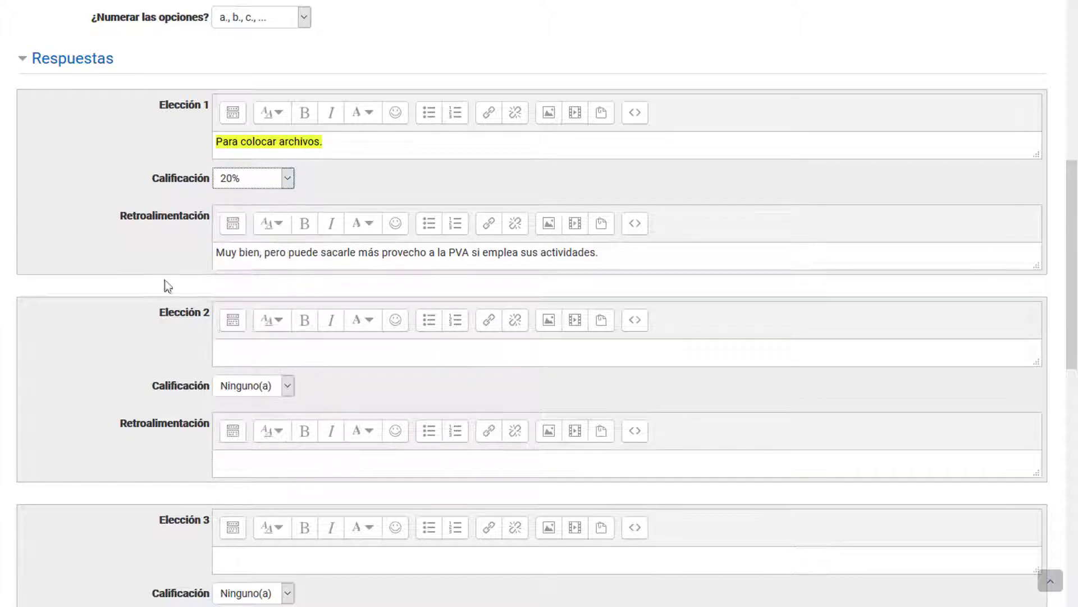
click(148, 243)
- Set choice 2 to "Para colocar material de referencia, tales como archivos, enlaces, páginas, entre otros.", grade 33.33333%, with feedback praising it but suggesting interactive activities
click(288, 350)
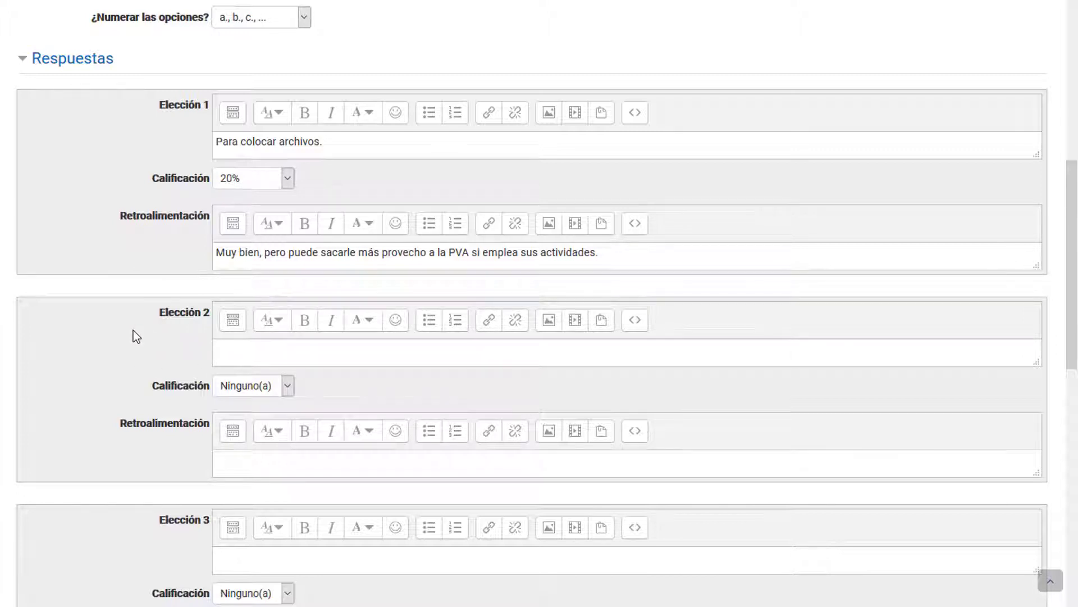
text(Para colocar material de referencia, tales como archivos, enlaces, páginas, entre otros.)
click(236, 387)
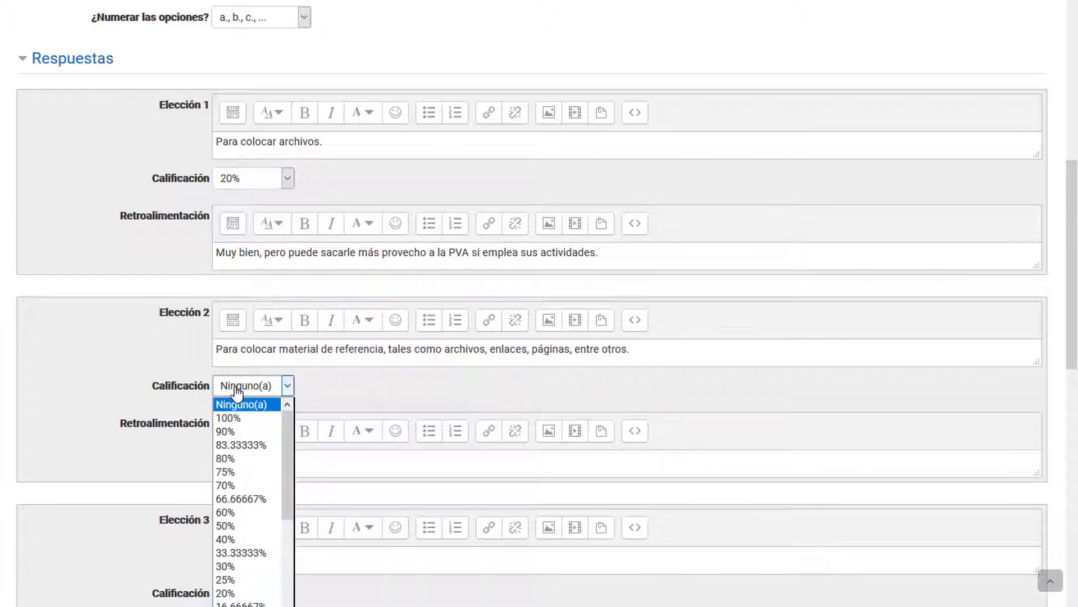
click(252, 553)
click(268, 464)
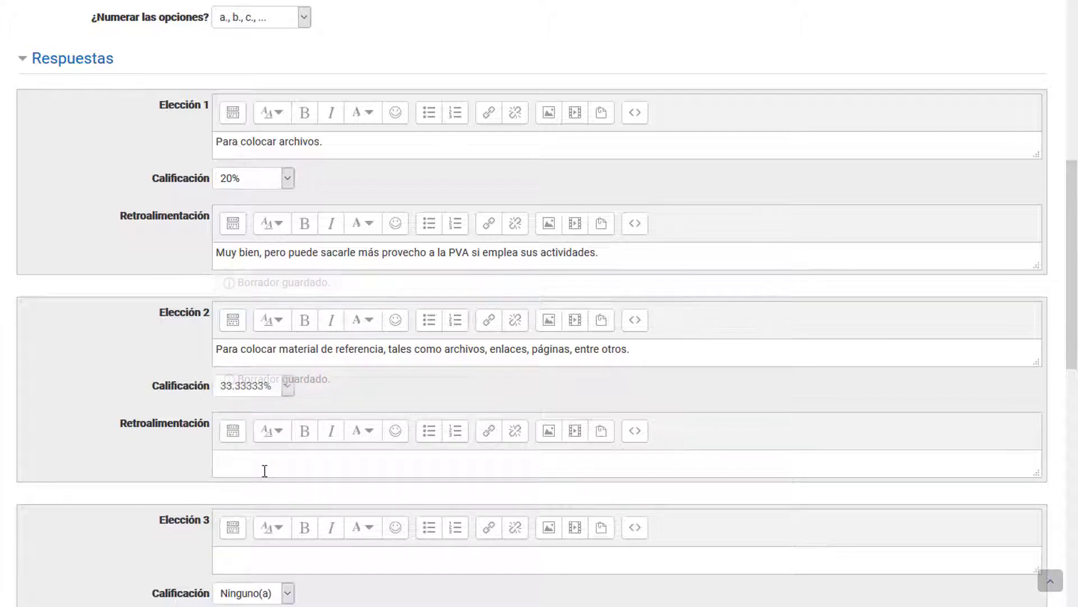
text(¡Muy bien! Pero, además de material de referencia, podemos usar la PVA para que sea más interactiva, empleando actividades.)
- Set choice 3 to "Para trabajar con recursos y actividades dentro de mi asignatura.", grade 80%, with Spanish feedback praising how well the tool is used
scroll(265, 470, down, 5)
click(165, 271)
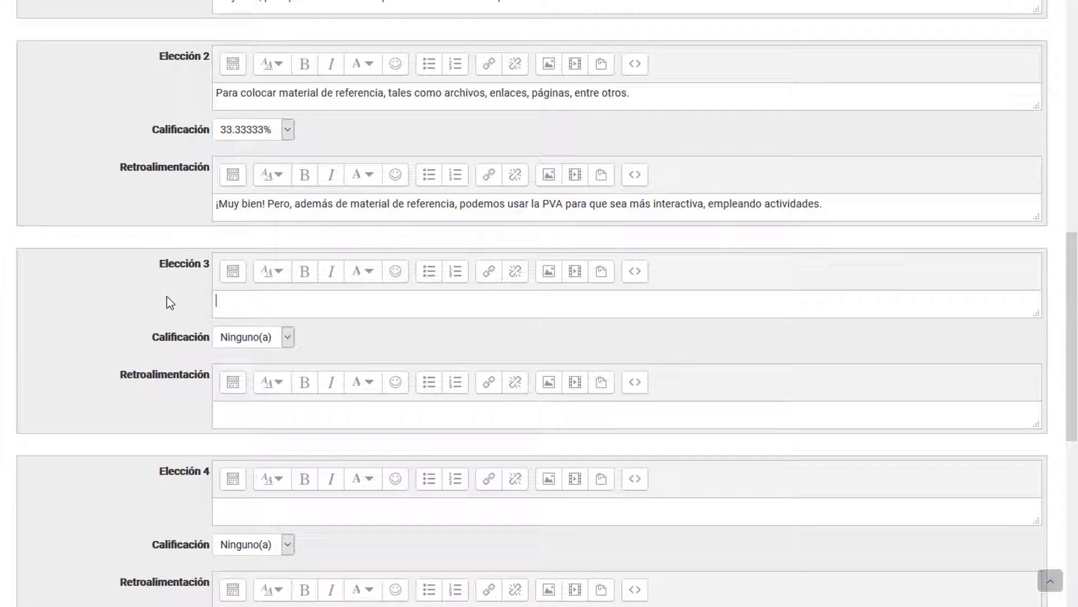
text(Para trabajar con recursos y actividades dentro de mi asignatura.)
click(253, 337)
click(241, 409)
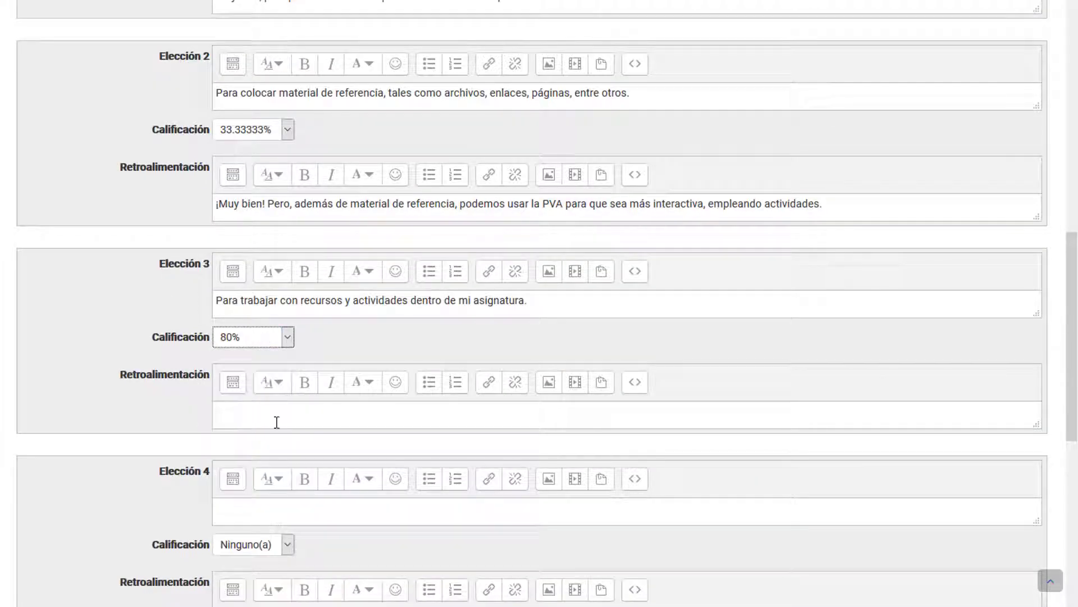
click(277, 420)
text(¡Muy bien! Así se le saca mucho provecho a esta herramienta.)
- Set choice 4 to "Es mi herramienta primordial para trabajar el 100% de mi asignatura a través de Internet.", grade 100%, with congratulatory Spanish feedback
scroll(122, 319, down, 3)
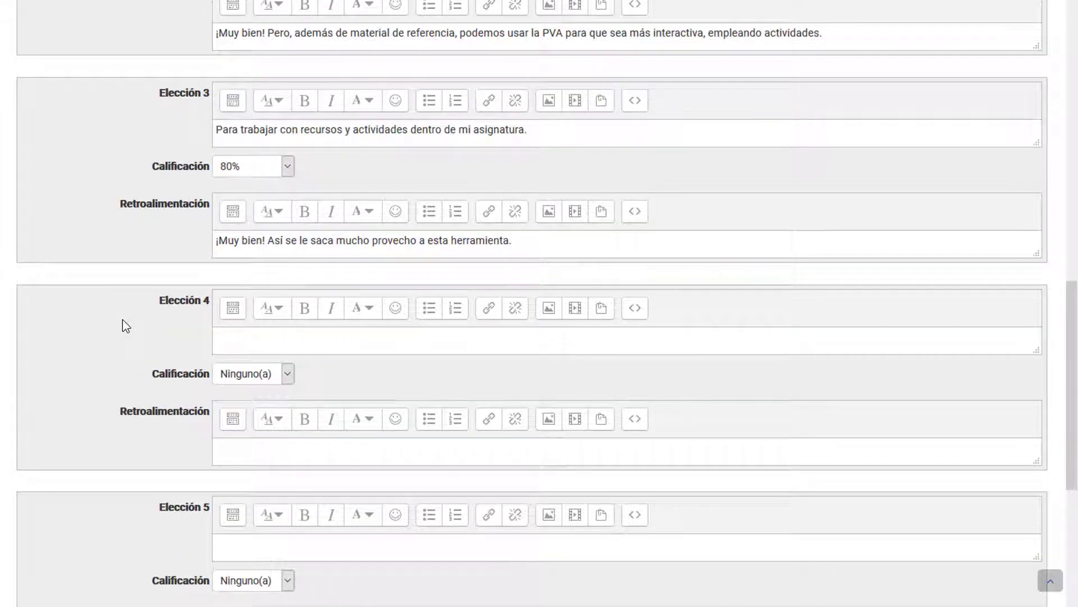
text(Es mi herramienta primordial para trabajar el 100% de mi asignatura a través de Internet.)
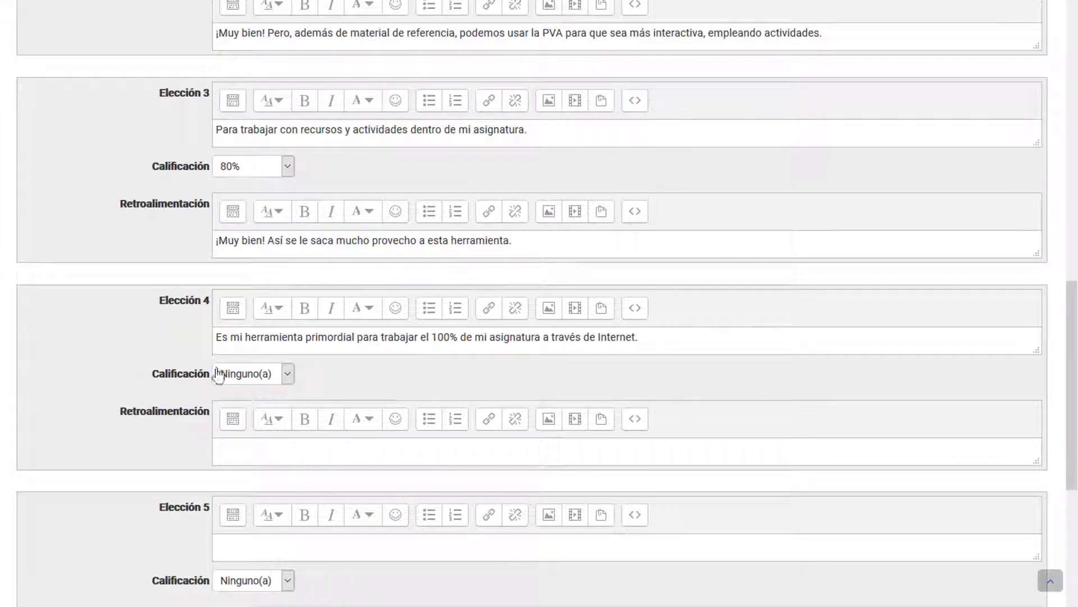
click(237, 375)
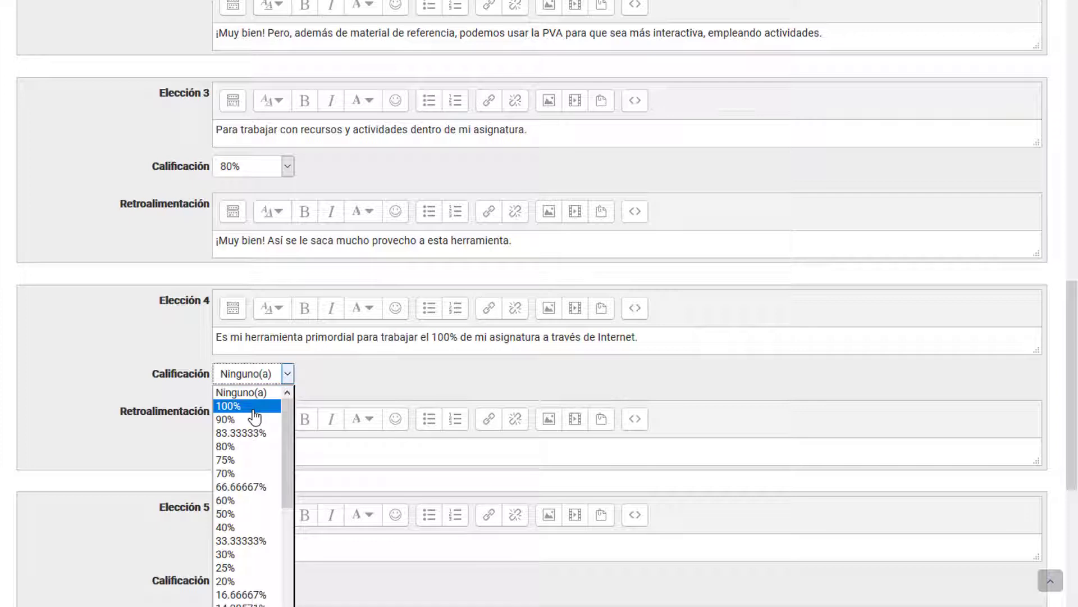
click(253, 409)
click(277, 457)
text(¡Perfecto! Felicidades. Le saca usted el mayor de los provechos a esta herramienta.)
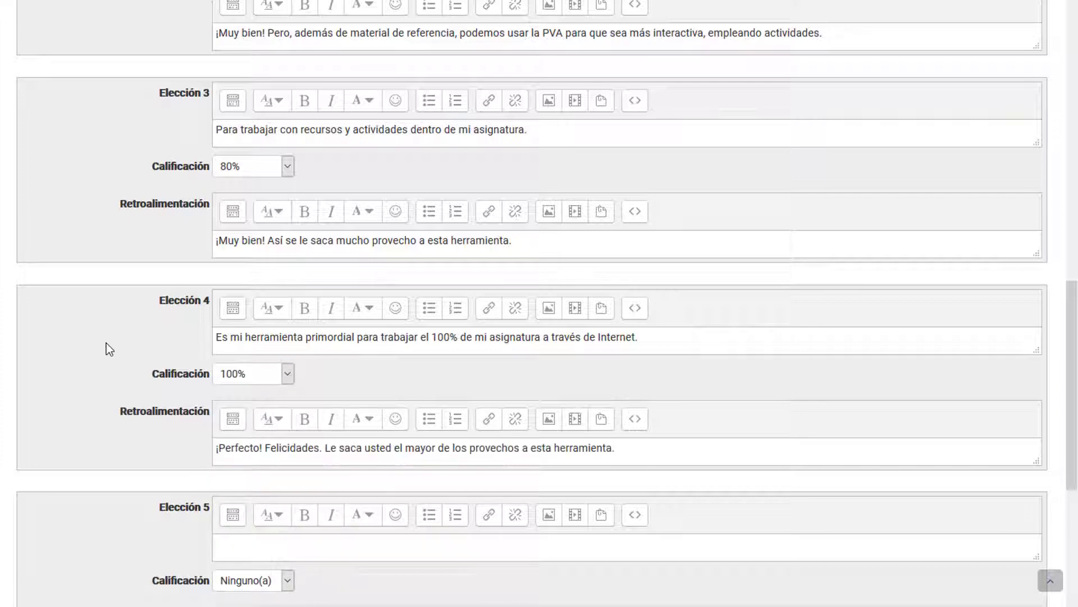
- Check the answer mode and the grades of the four choices, and save the multiple-choice question
scroll(106, 343, up, 5)
scroll(100, 343, up, 8)
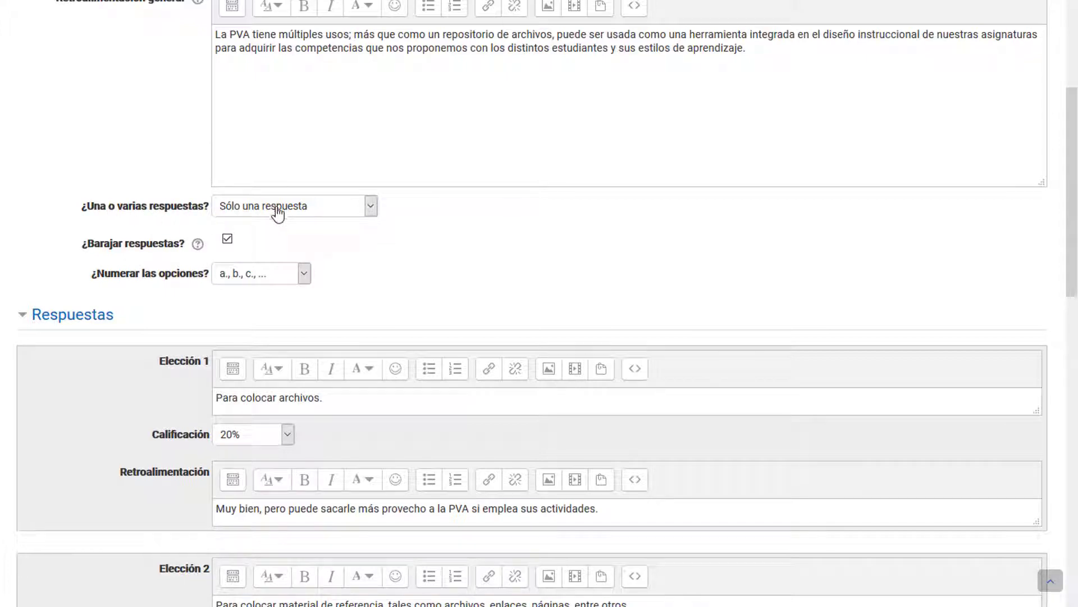
scroll(275, 212, down, 3)
scroll(267, 271, down, 2)
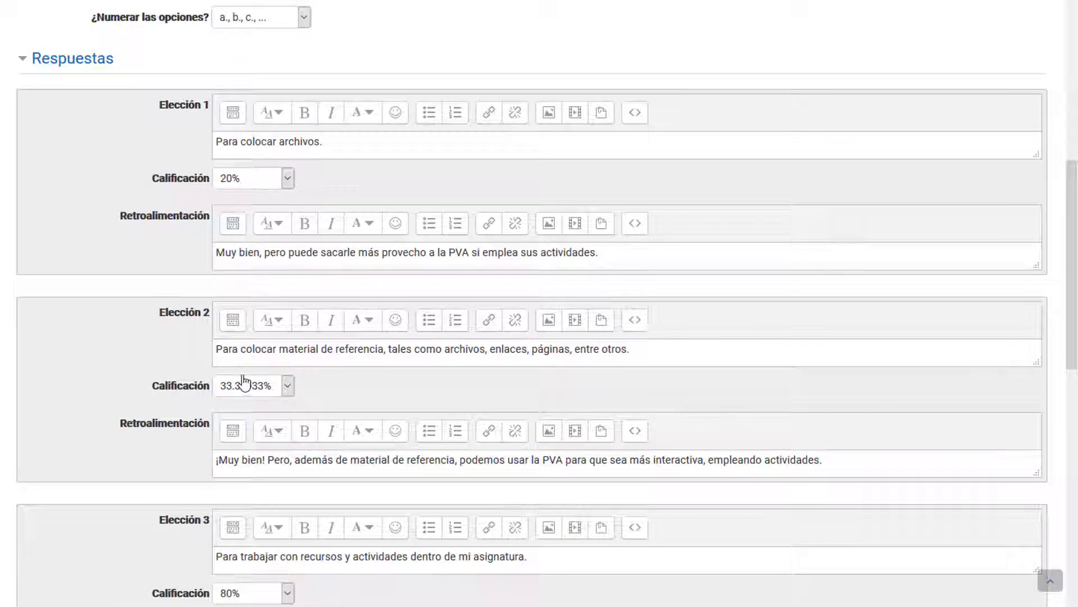
scroll(245, 378, down, 4)
scroll(251, 403, down, 3)
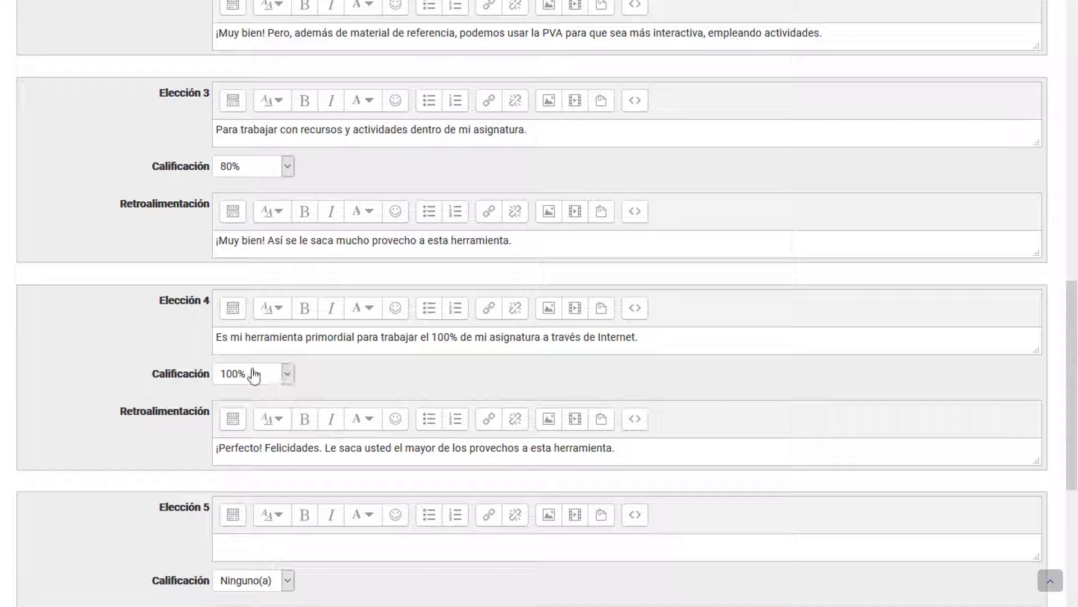
scroll(224, 365, down, 8)
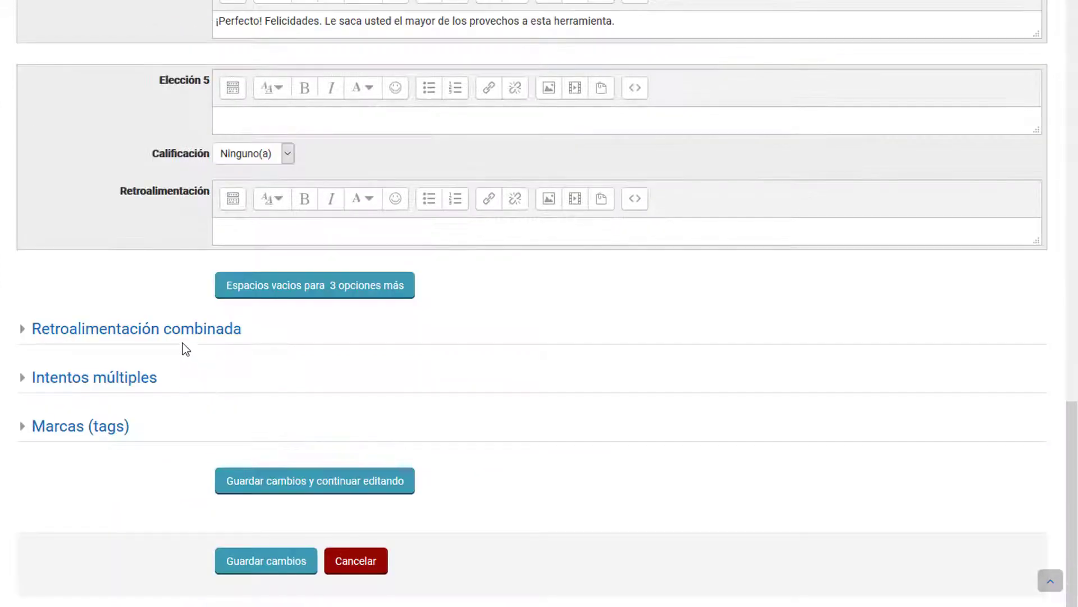
click(267, 562)
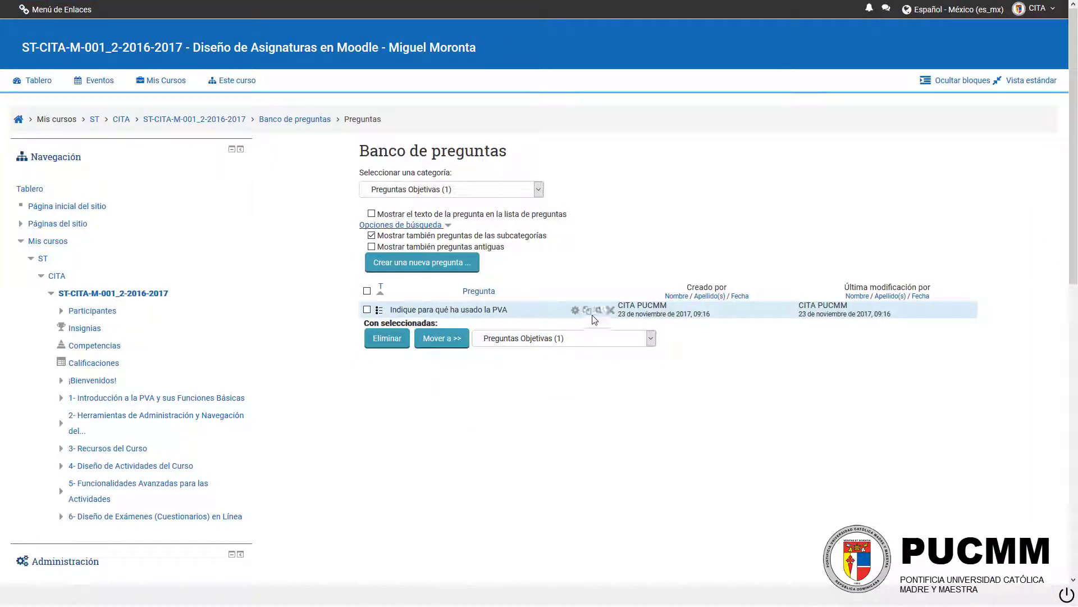
- Preview the question "Indique para qué ha usado la PVA" and try its answer options one by one, ending on option d
click(599, 310)
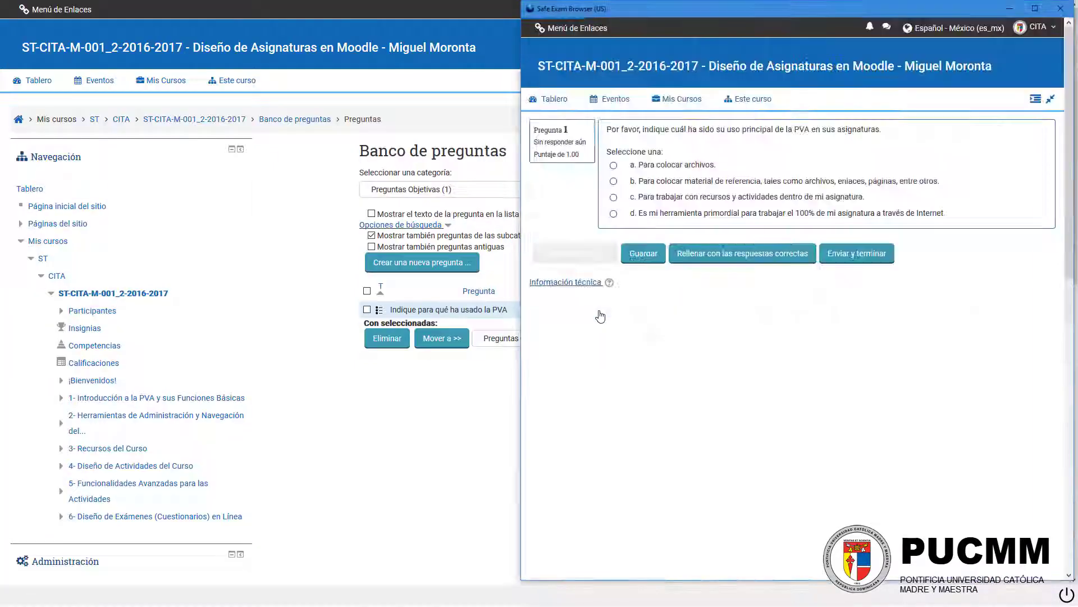
drag(667, 5, 431, 54)
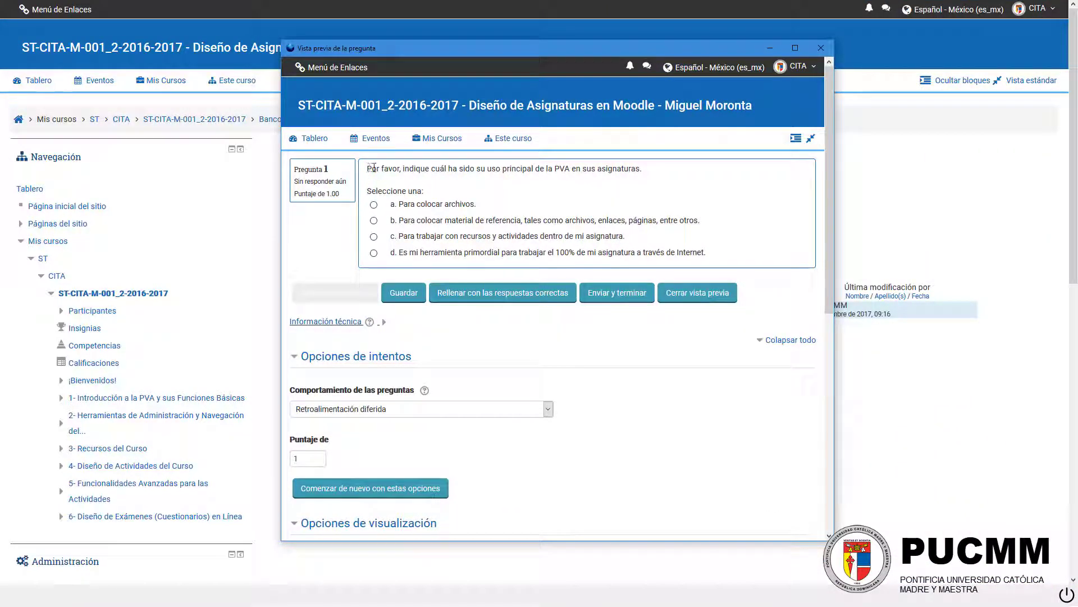
drag(367, 169, 663, 172)
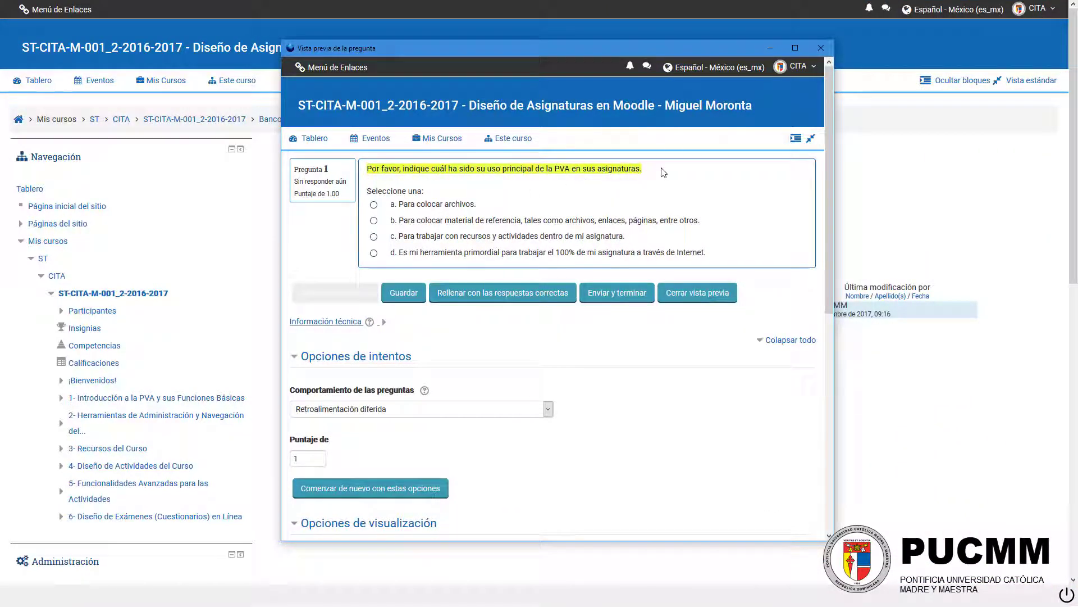
click(406, 205)
click(399, 222)
click(398, 238)
click(401, 253)
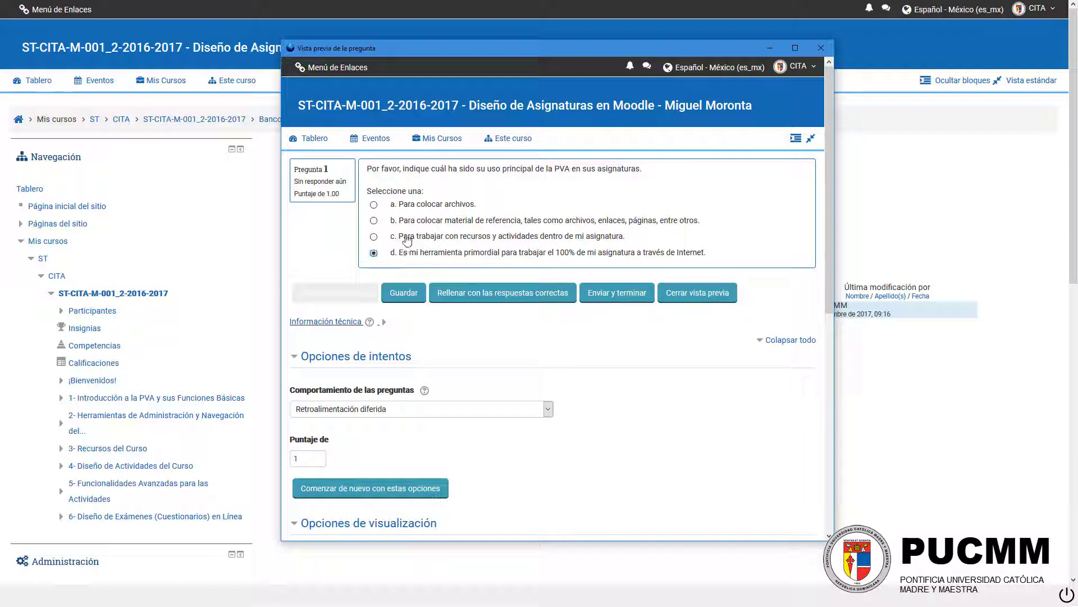
- Choose "Para colocar archivos." as the answer in the question preview, submit it and finish the attempt
click(405, 237)
click(410, 223)
click(622, 300)
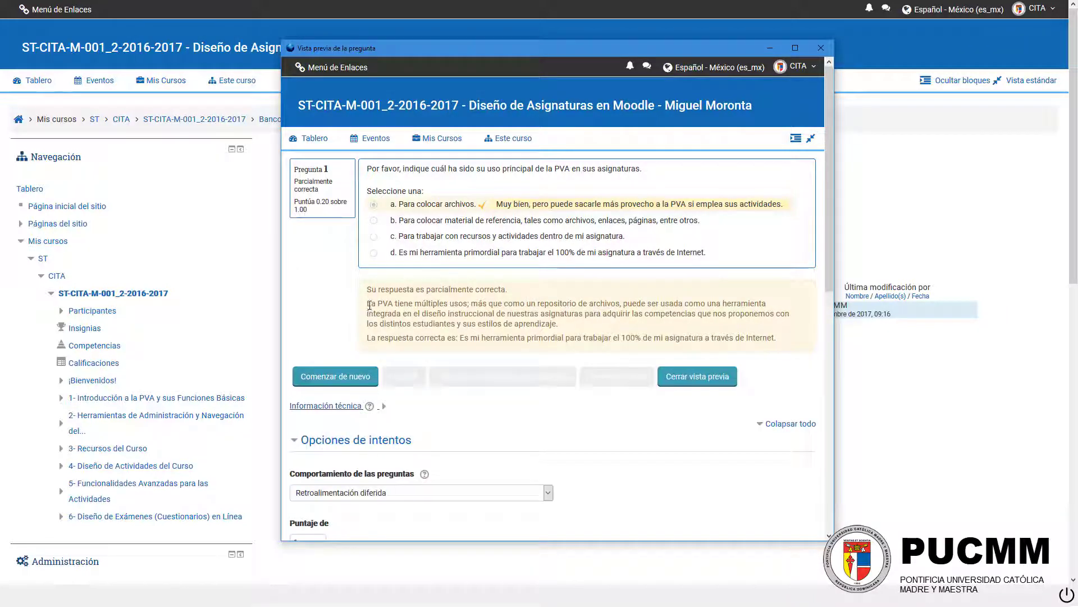
- Read the general feedback, the feedback for the chosen answer and the correct-answer line, and close the preview
drag(368, 304, 568, 333)
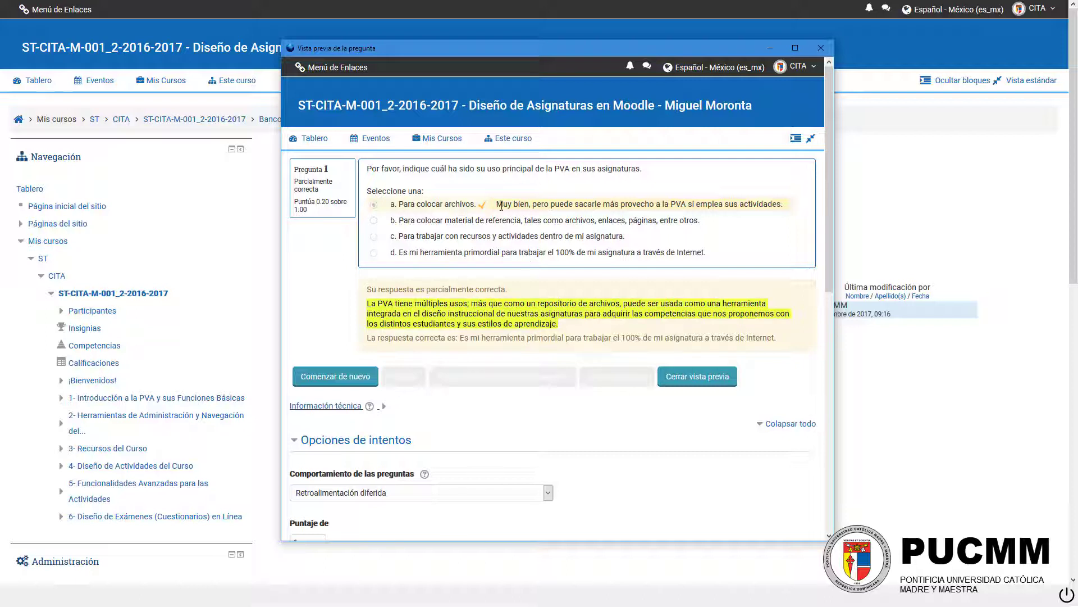
drag(498, 205, 788, 207)
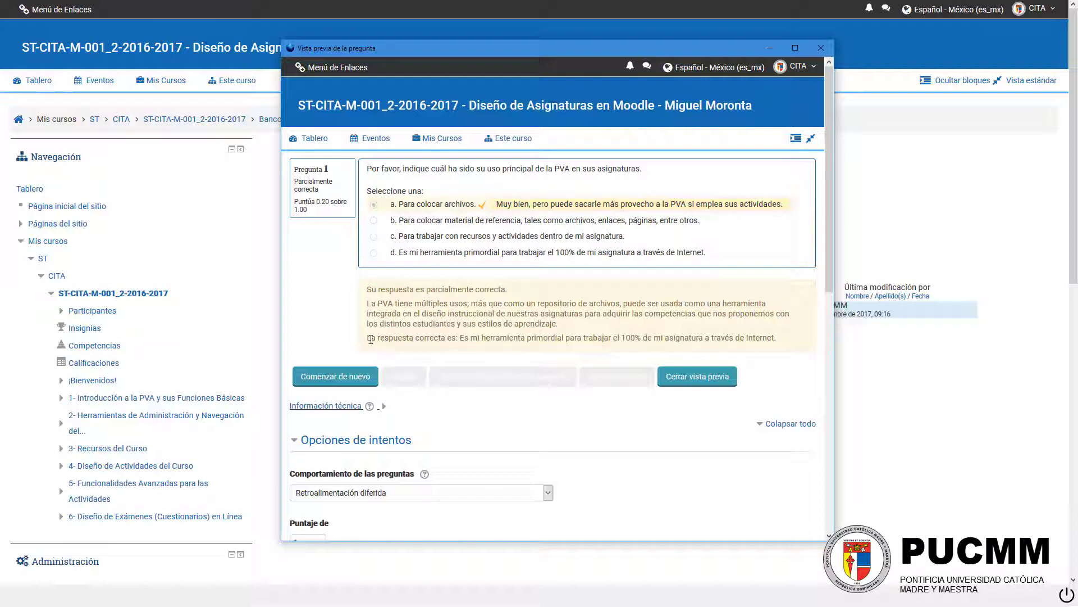
drag(371, 338, 790, 345)
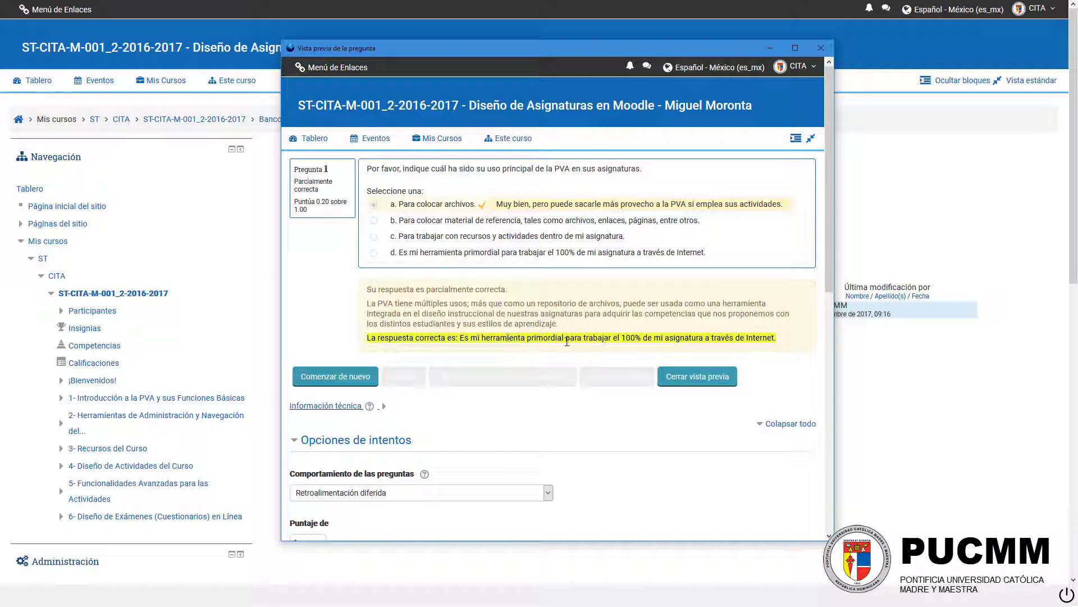
click(821, 47)
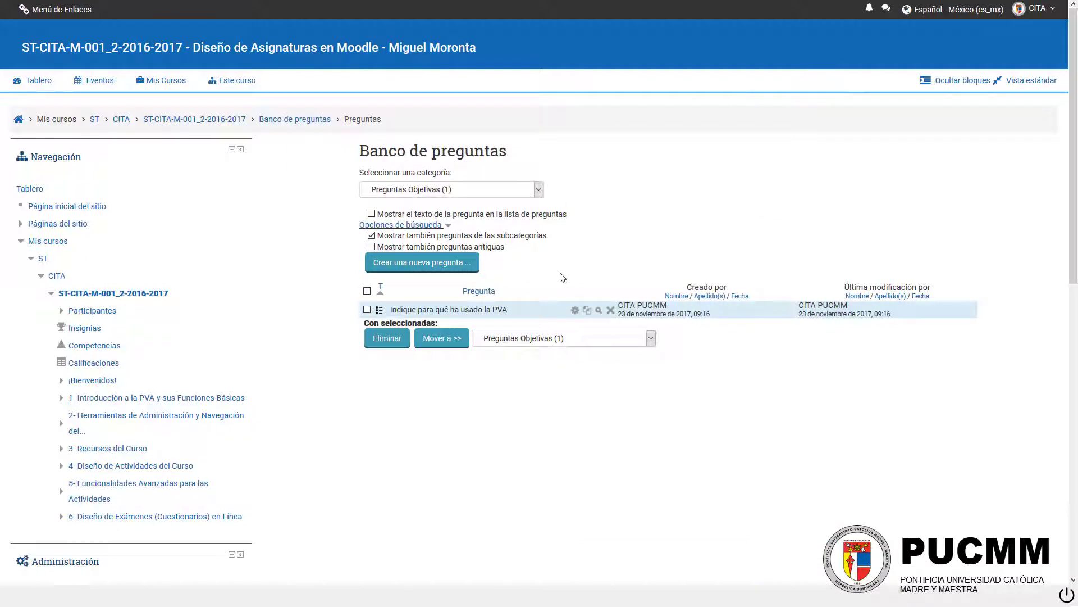
- Reopen the question "Indique para qué ha usado la PVA" for editing and set its answer mode to "Se permiten varias respuestas"
click(575, 311)
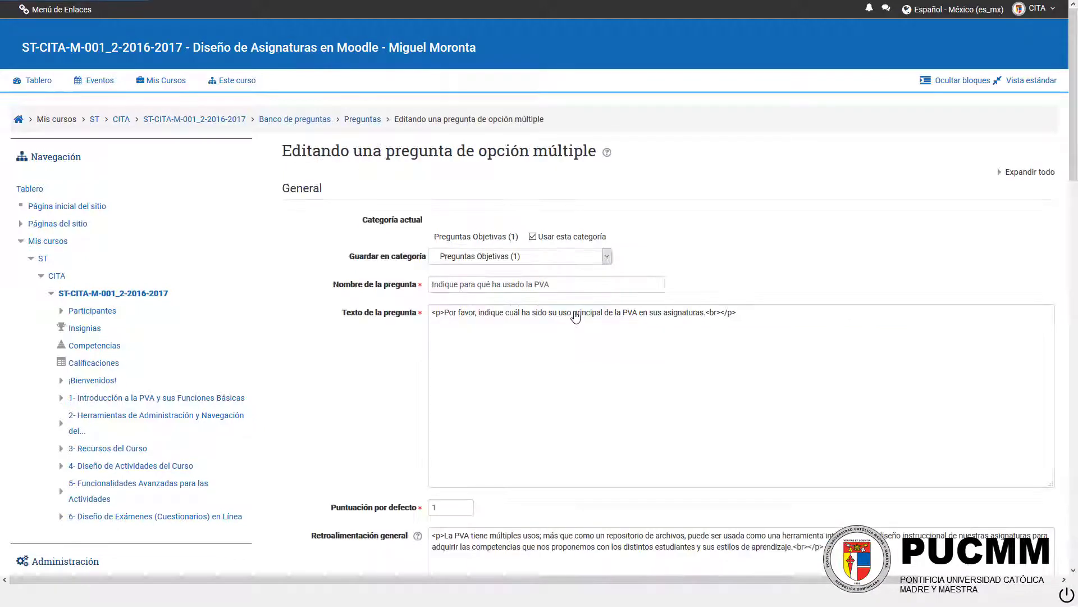
scroll(393, 292, down, 6)
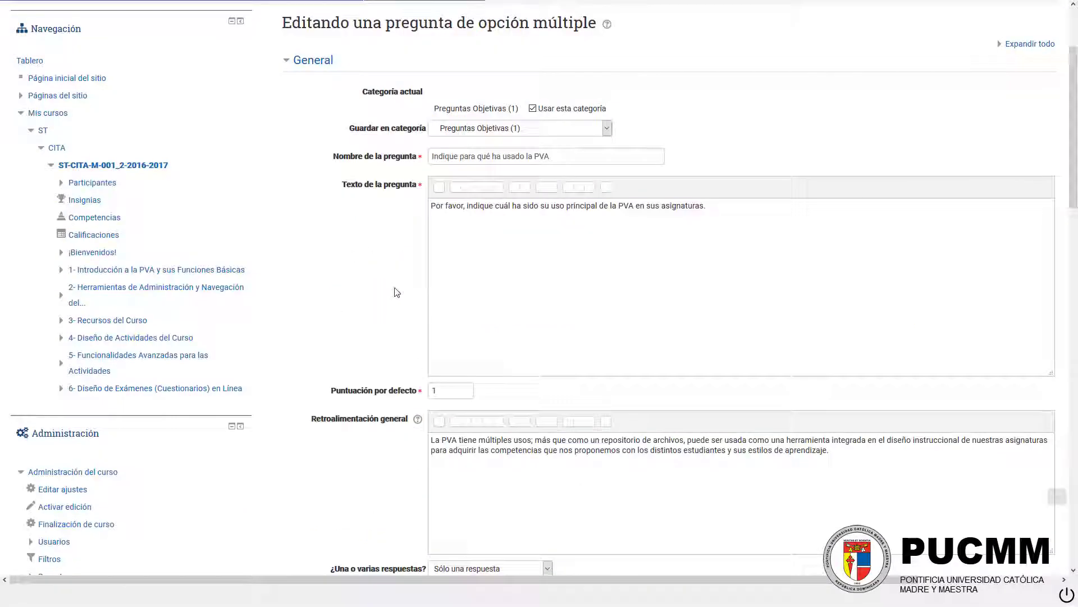
scroll(393, 292, down, 3)
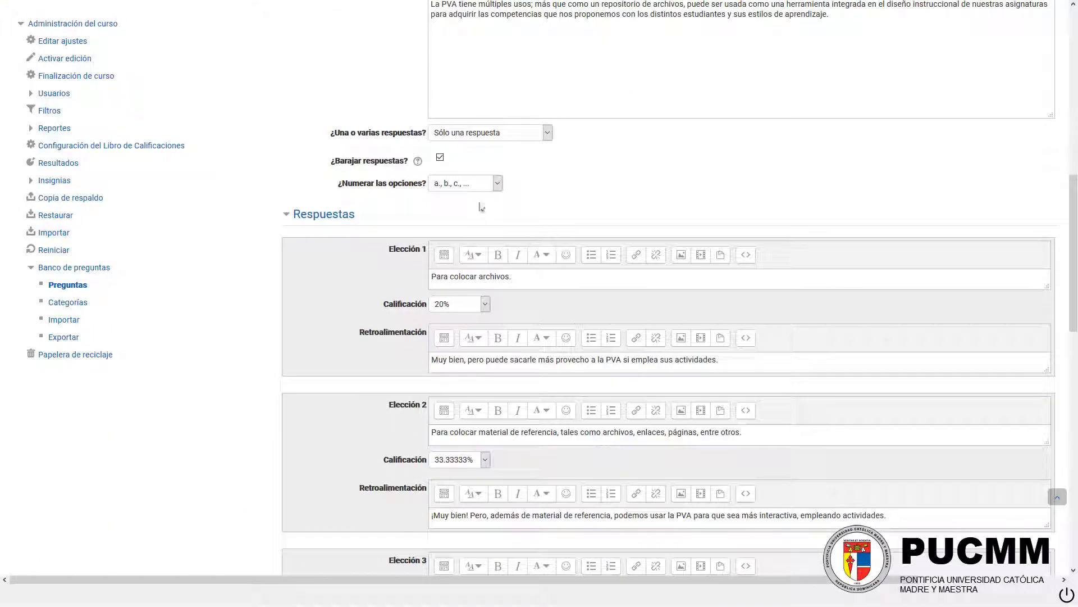
click(481, 132)
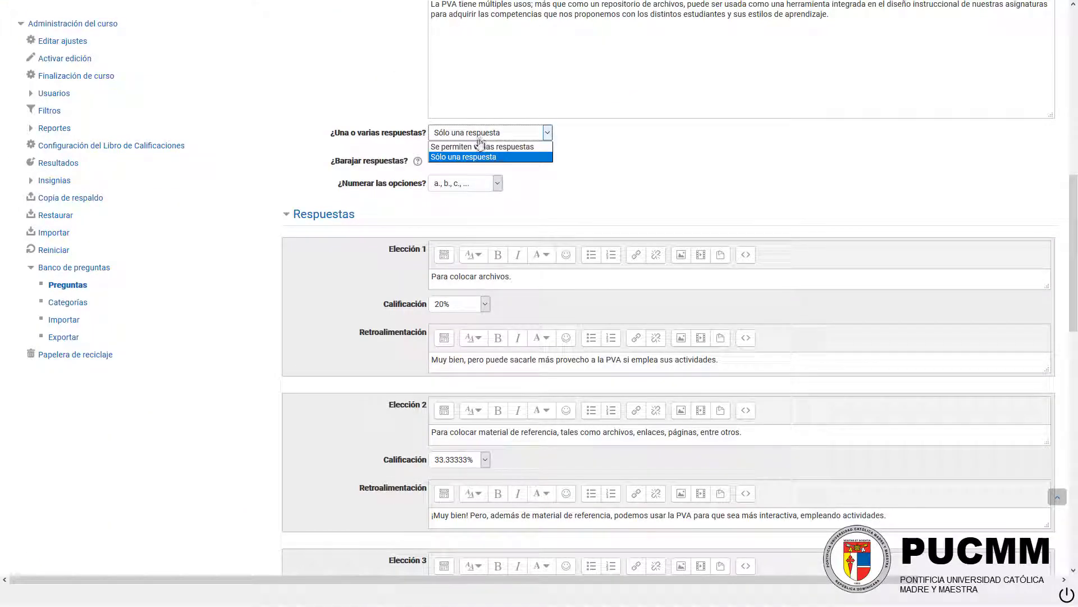
click(531, 147)
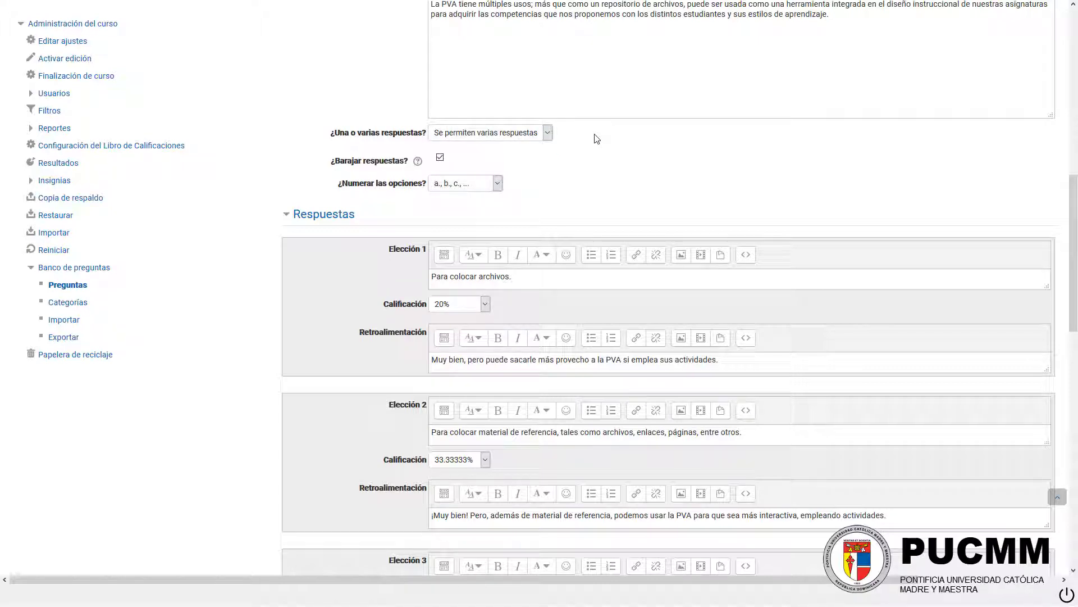
- Look over the grades of the four choices and try to save the question with multiple answers allowed
scroll(444, 214, down, 2)
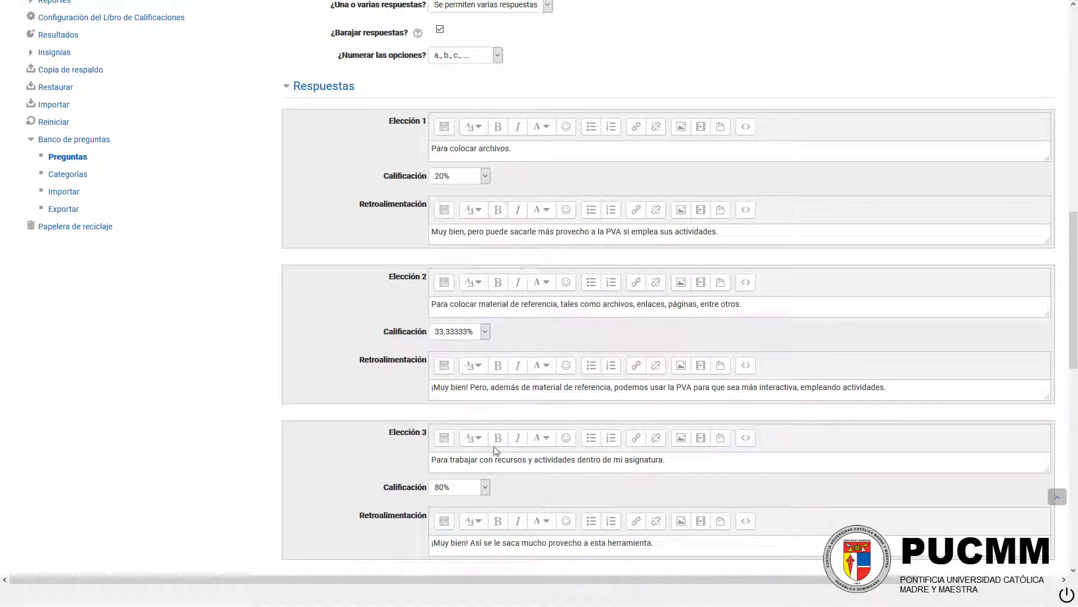
scroll(464, 284, down, 5)
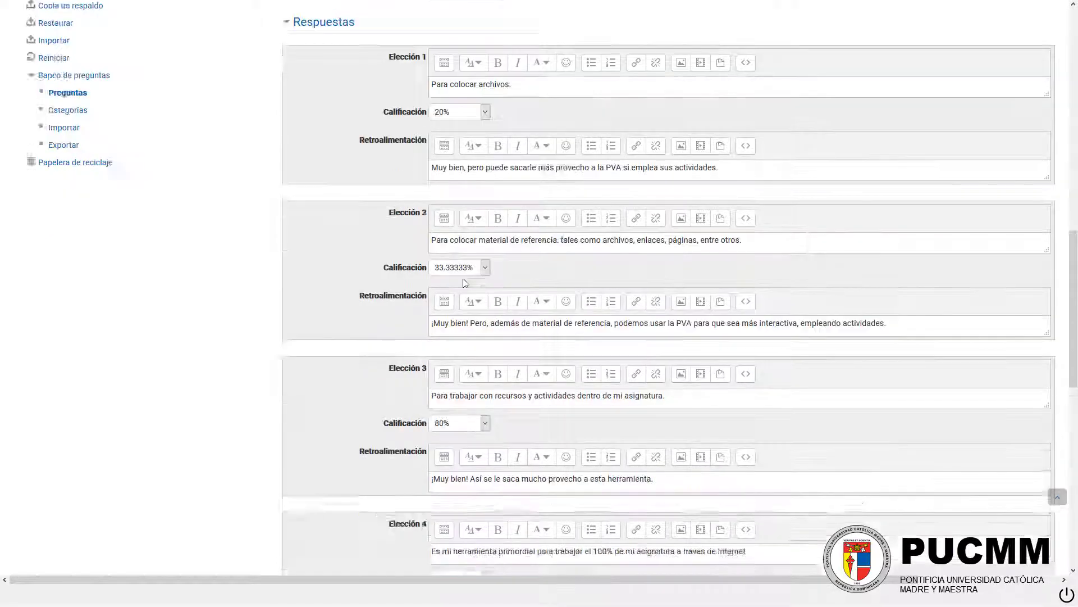
scroll(464, 391, up, 5)
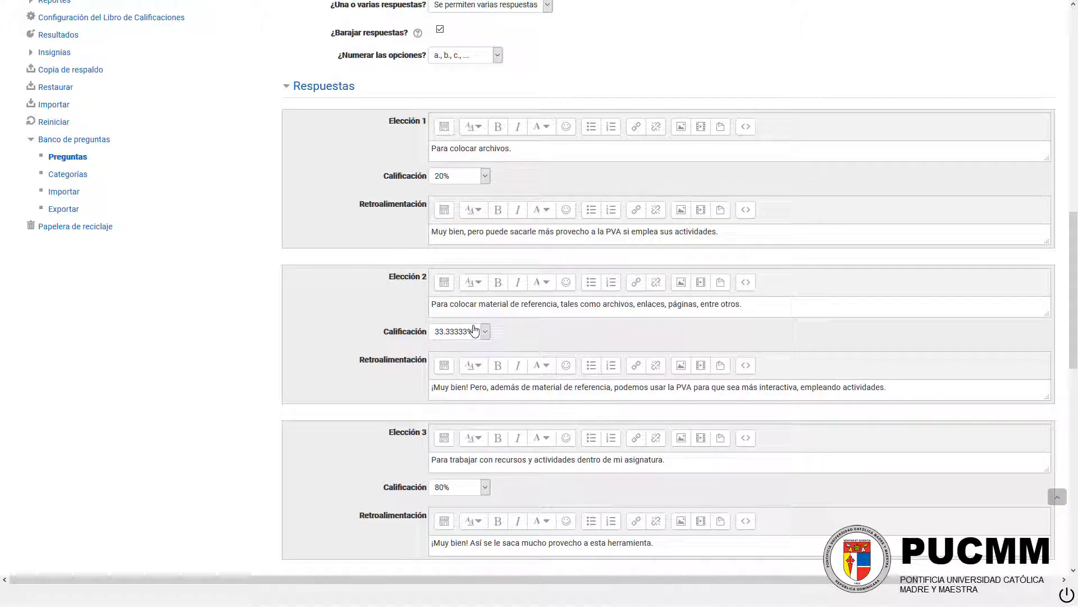
scroll(465, 303, down, 9)
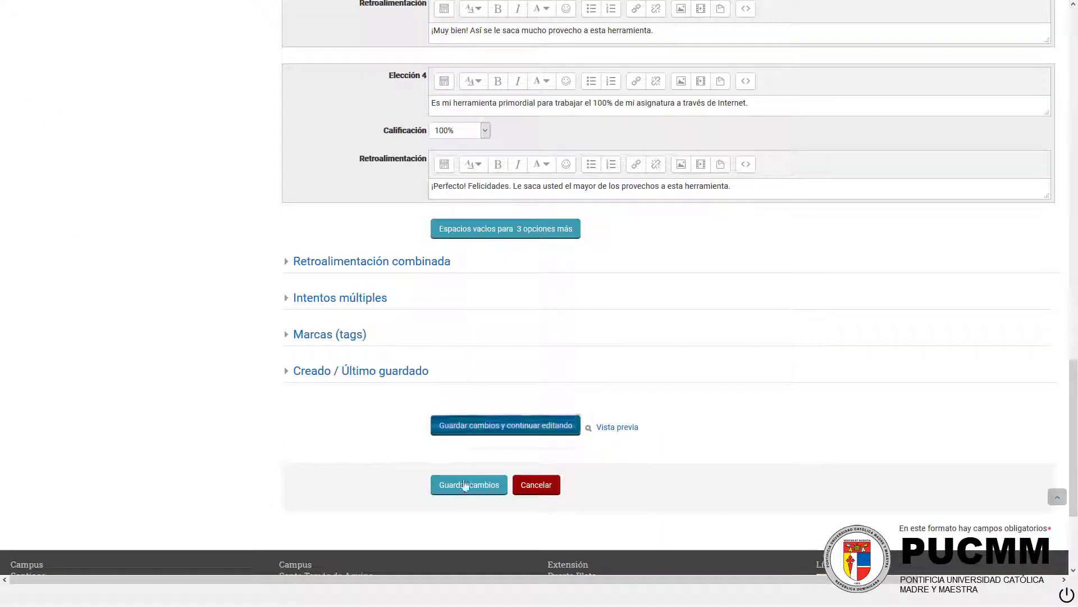
click(470, 490)
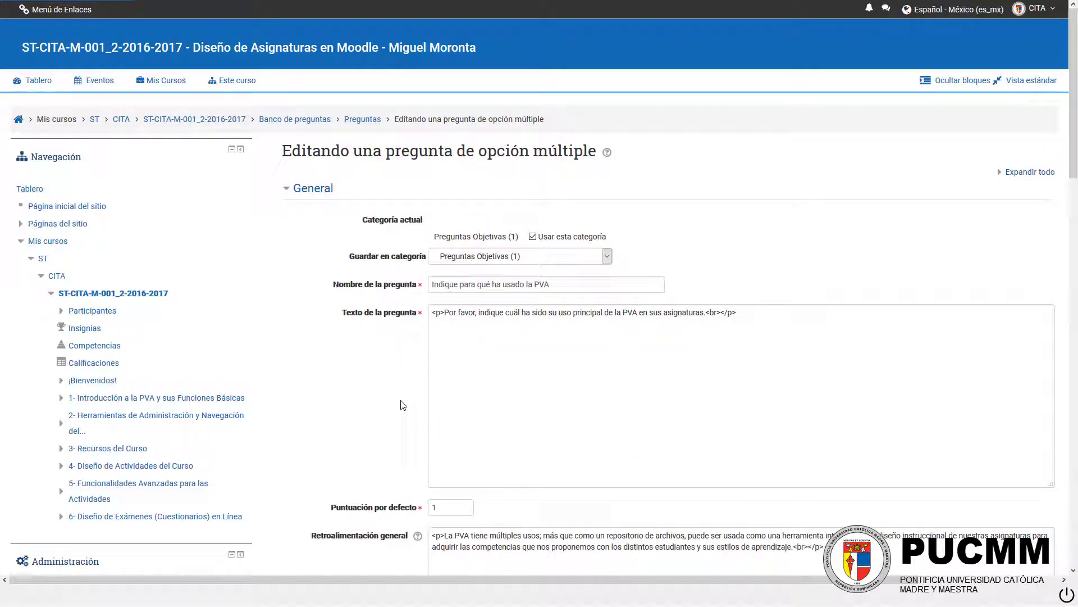
- Examine the grading error at choice 1 and compare the grades assigned to all four choices
scroll(403, 402, down, 10)
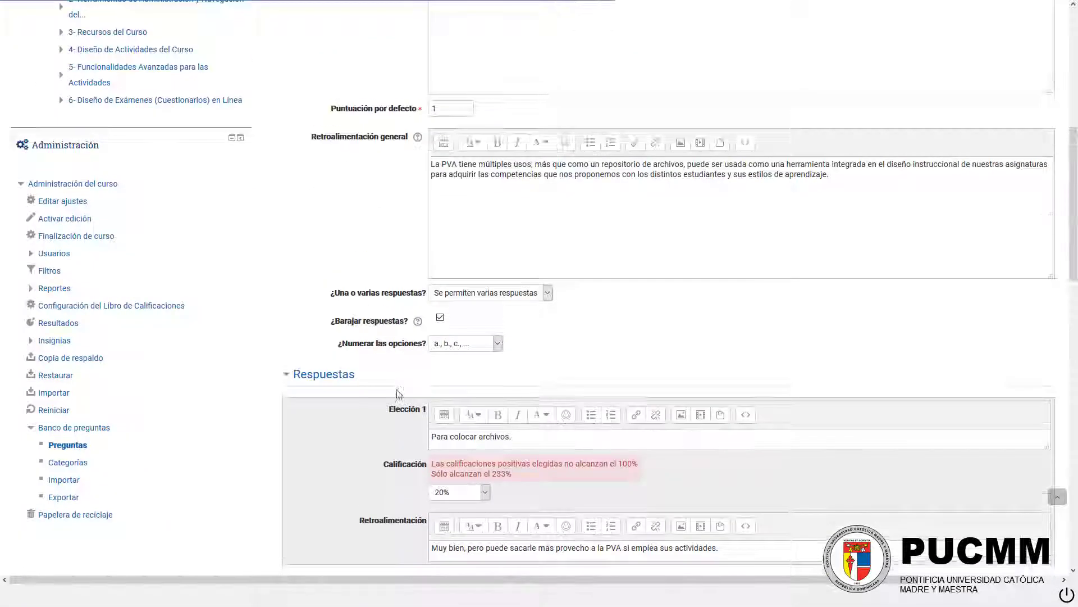
scroll(400, 393, down, 1)
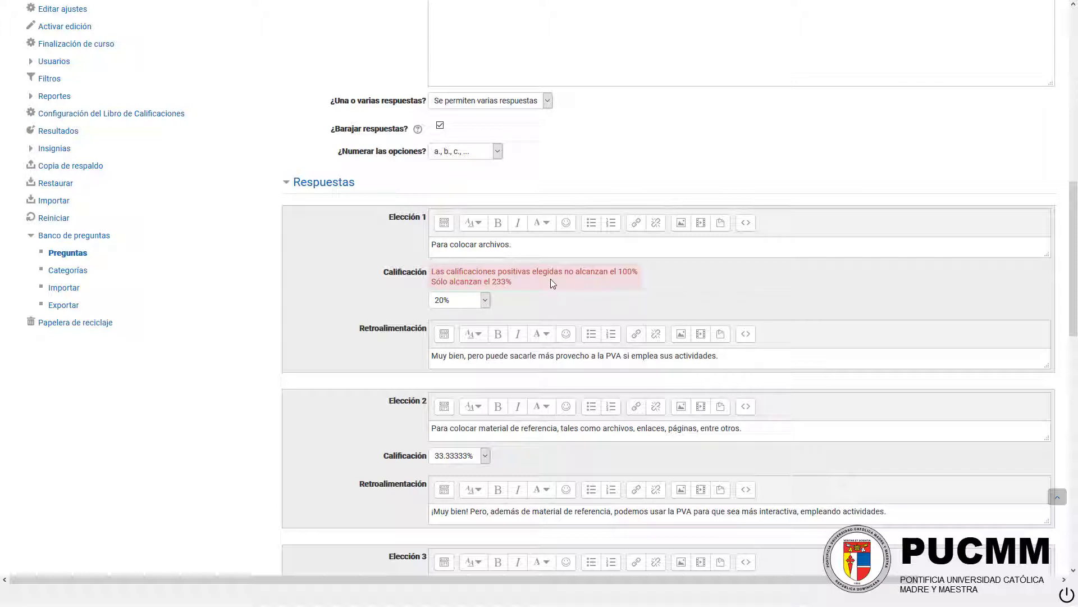
drag(615, 271, 646, 278)
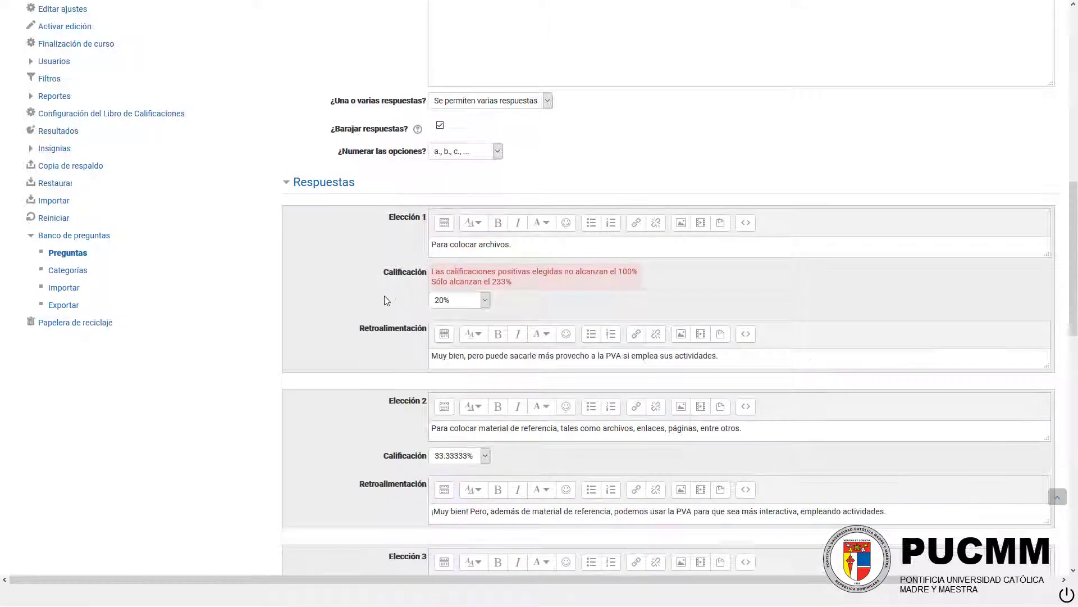
scroll(385, 301, down, 6)
scroll(385, 298, up, 4)
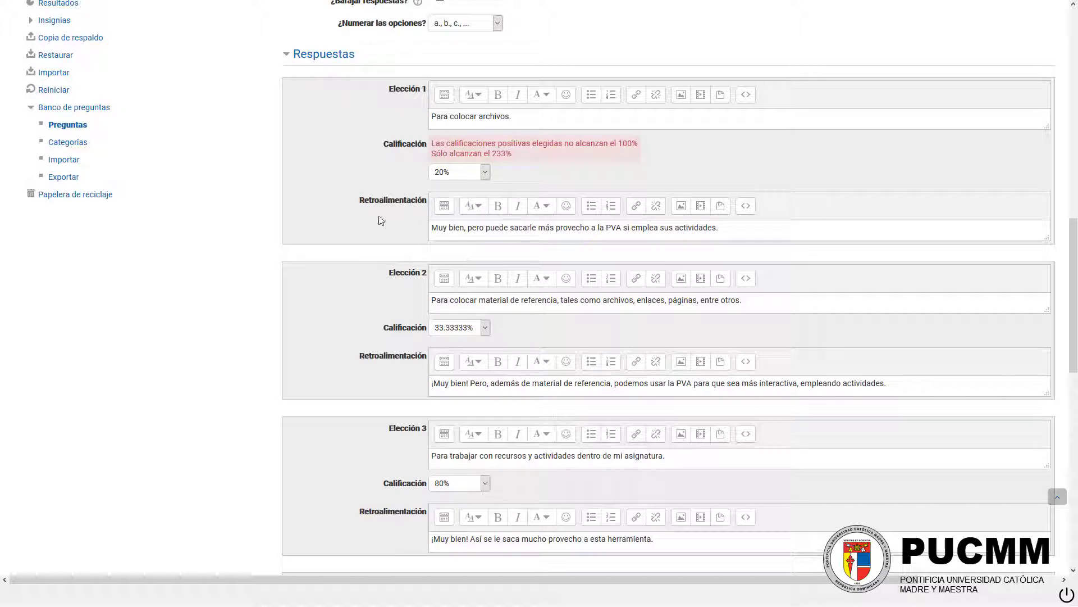
scroll(381, 219, up, 4)
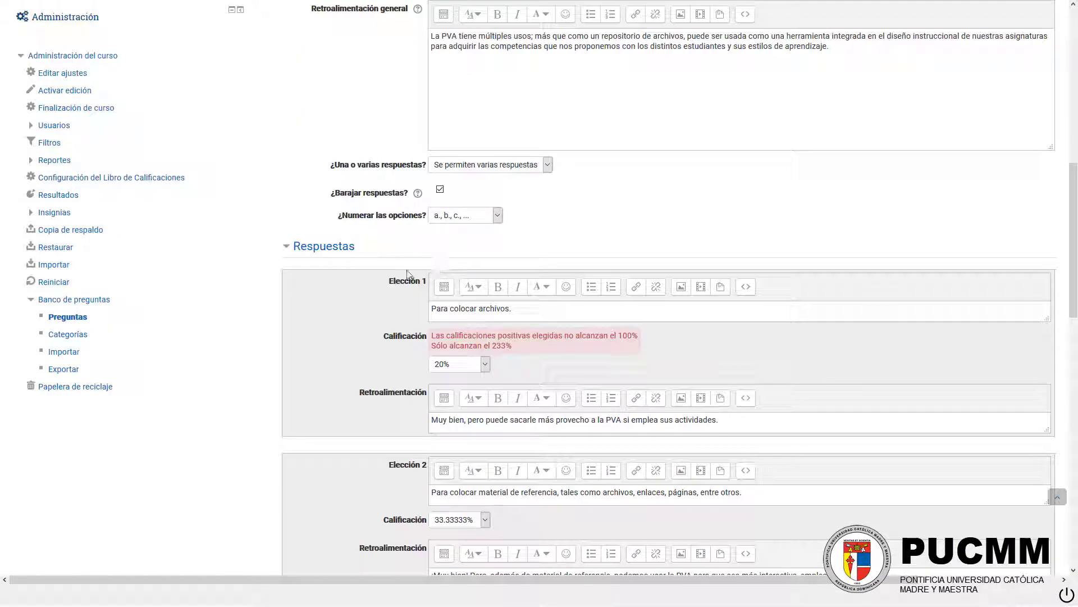
scroll(368, 292, down, 3)
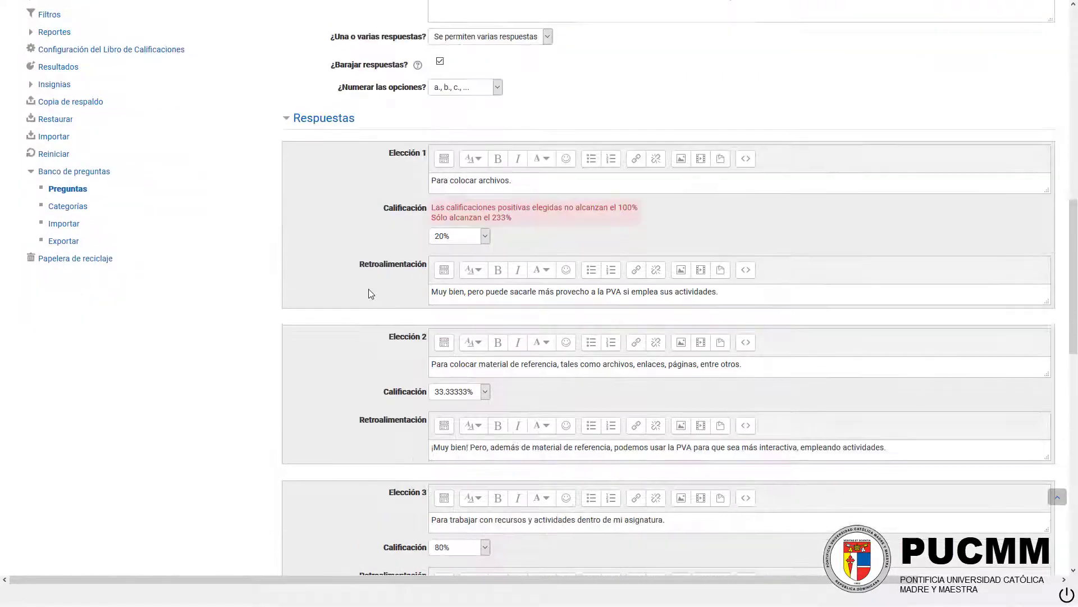
scroll(411, 187, down, 7)
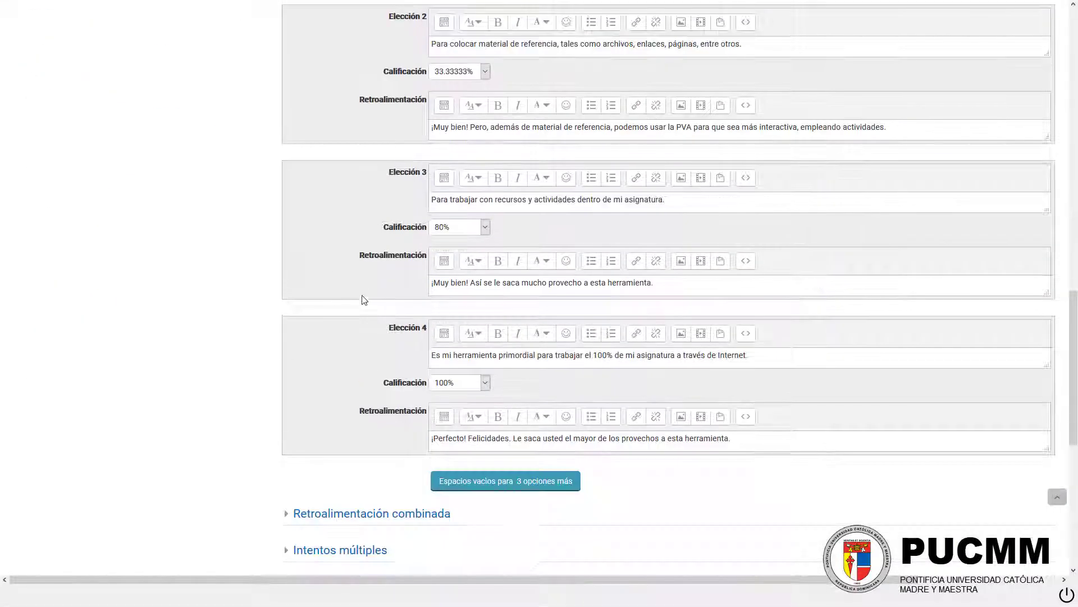
scroll(405, 374, up, 7)
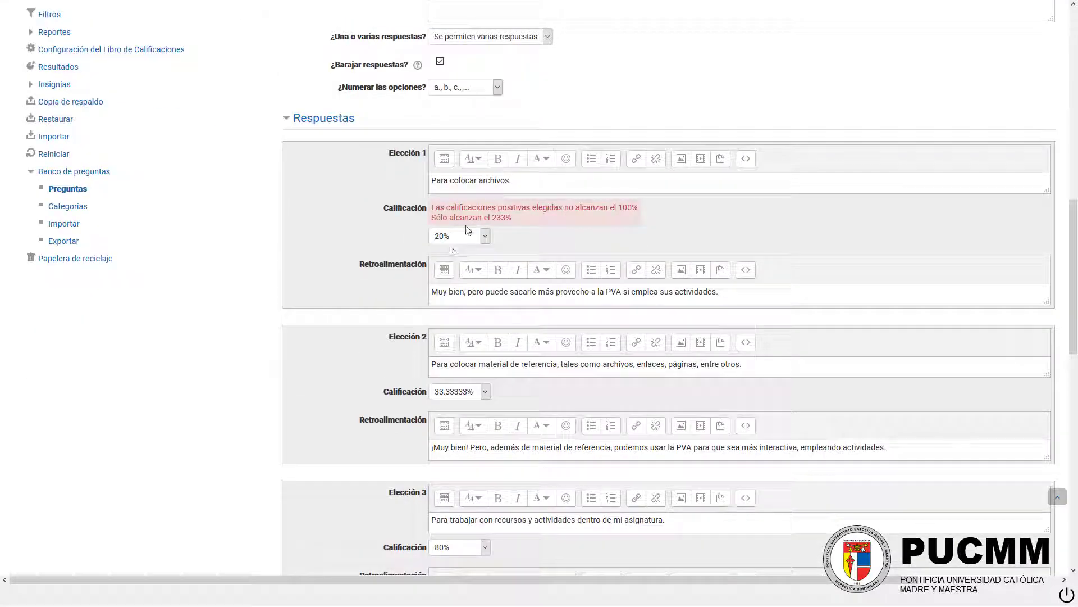
- Set the grade of each of the four choices to 25%
click(458, 236)
scroll(460, 271, up, 2)
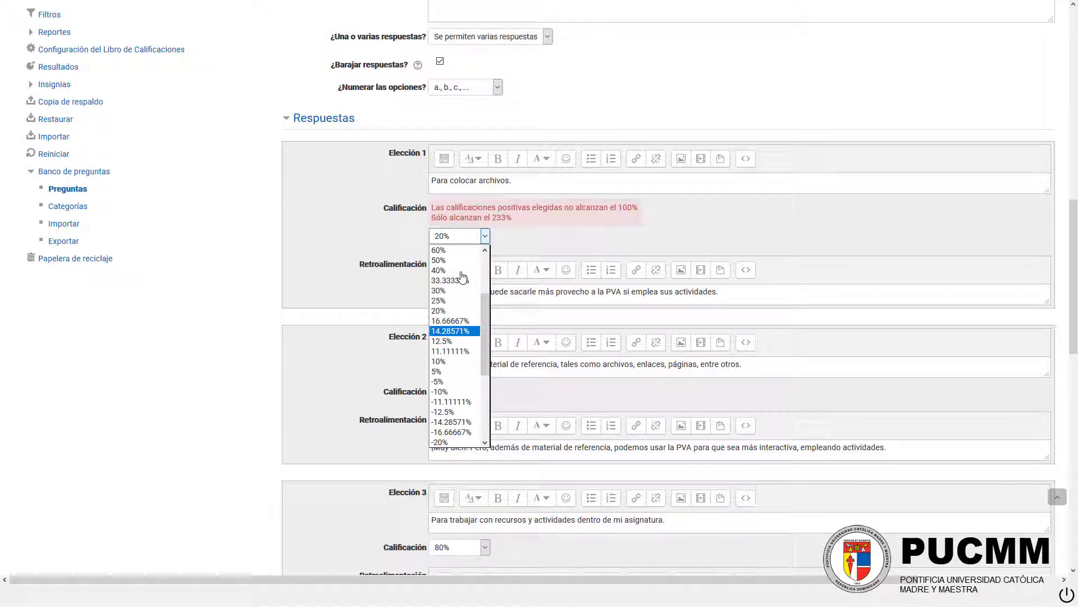
click(452, 301)
scroll(406, 292, down, 4)
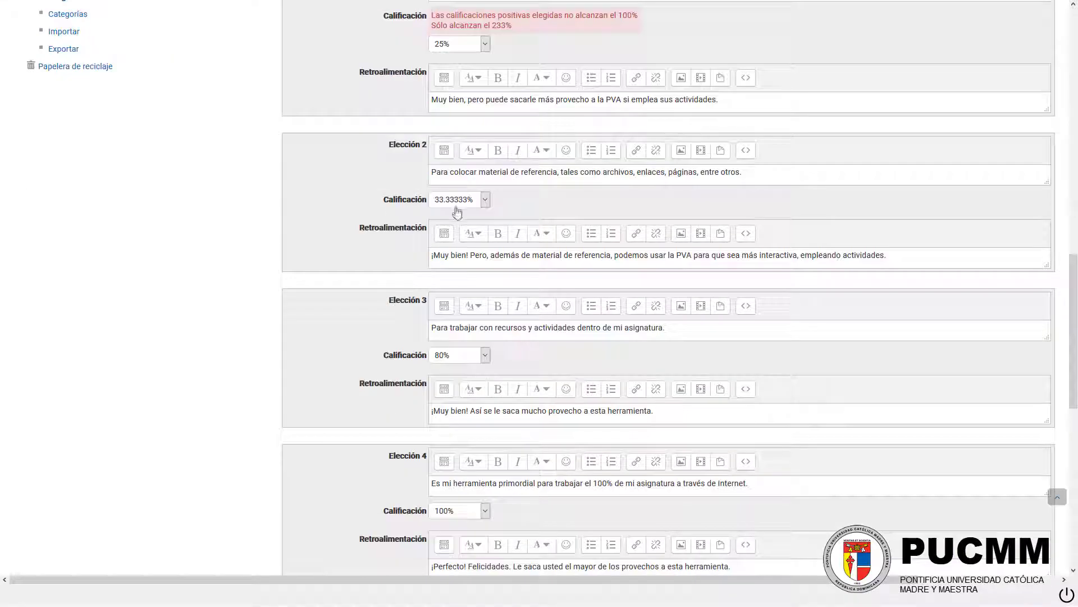
click(457, 199)
scroll(455, 262, up, 2)
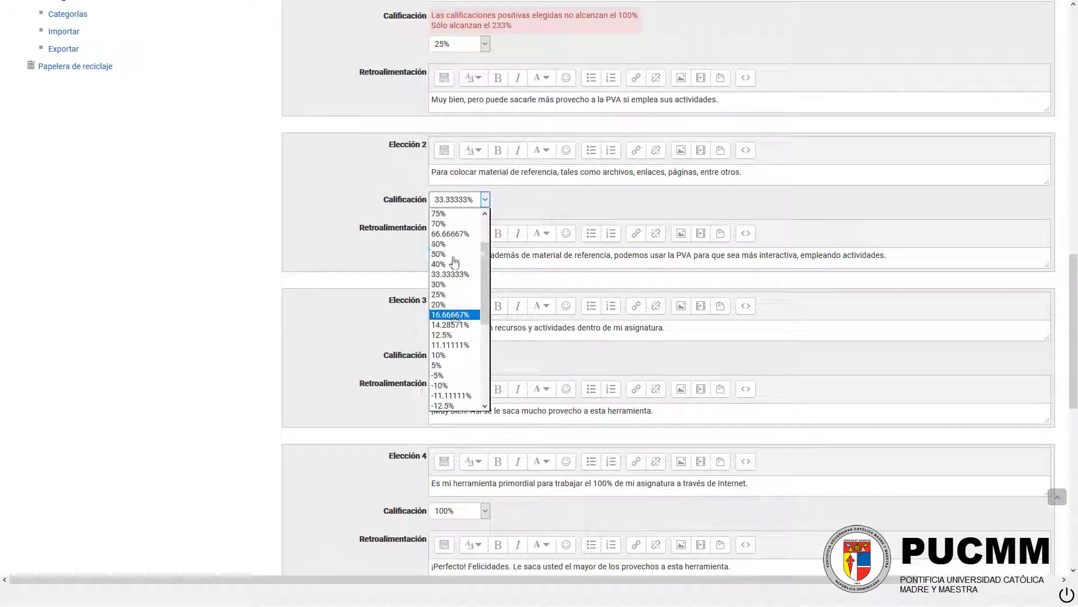
click(452, 291)
scroll(403, 251, down, 4)
click(458, 163)
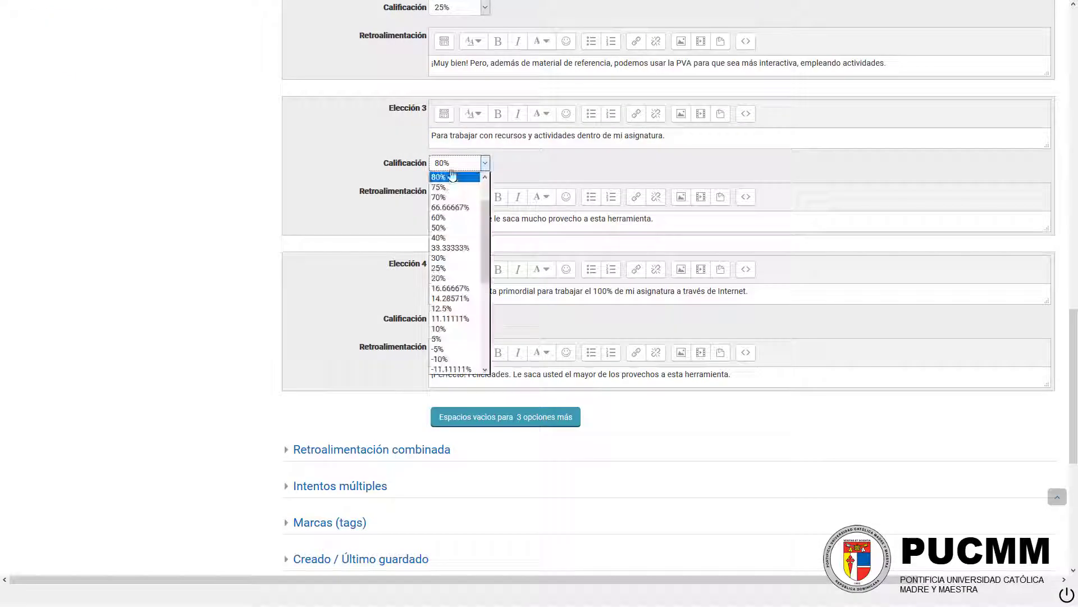
click(452, 265)
click(454, 320)
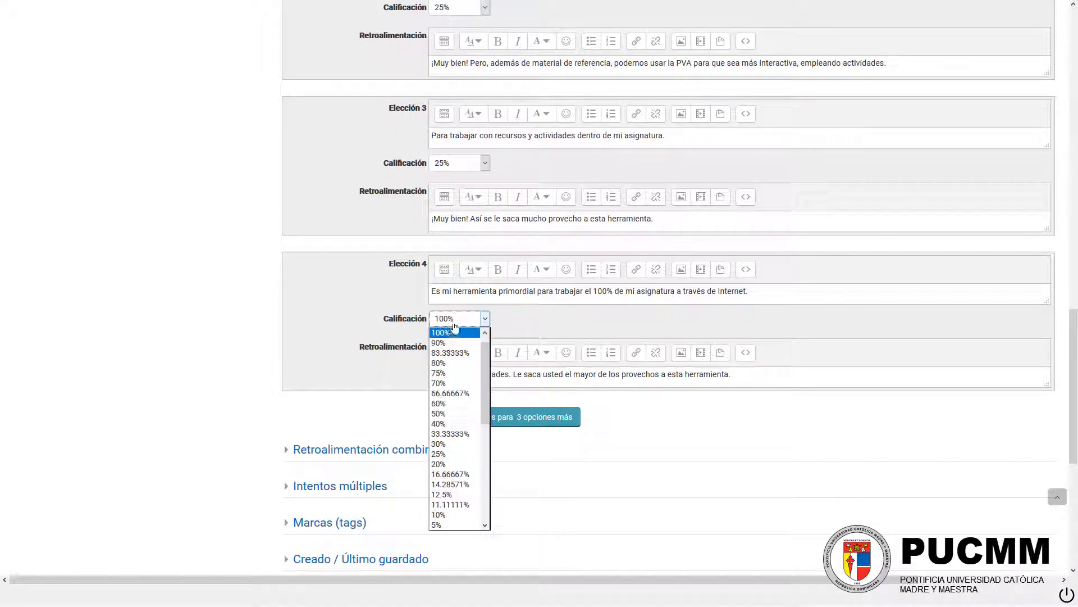
click(452, 458)
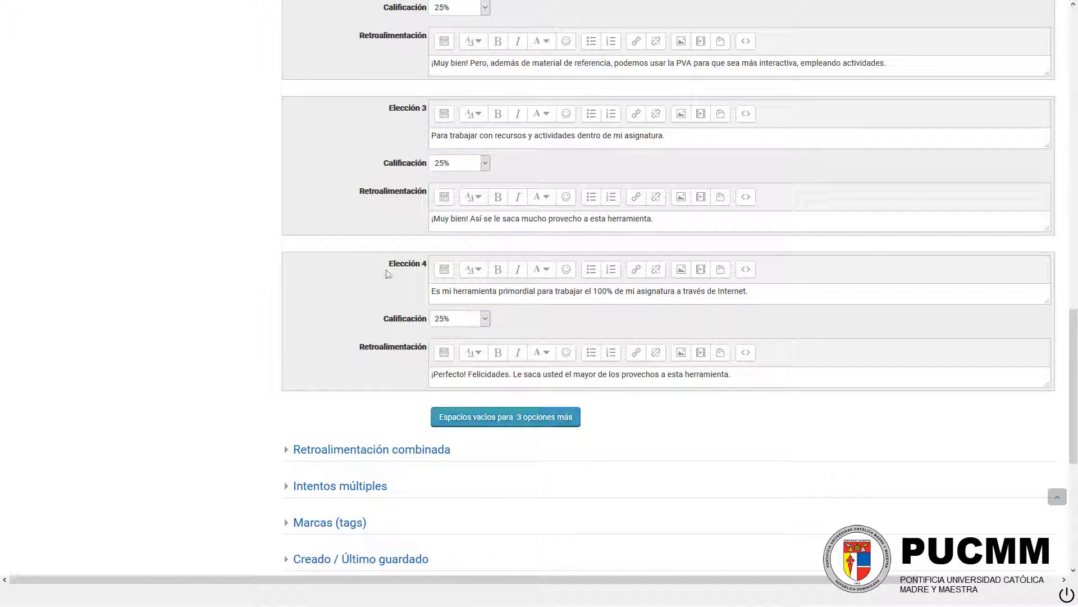
- Review the choice grades and answer settings, and save the multiple-answer question
scroll(431, 147, up, 7)
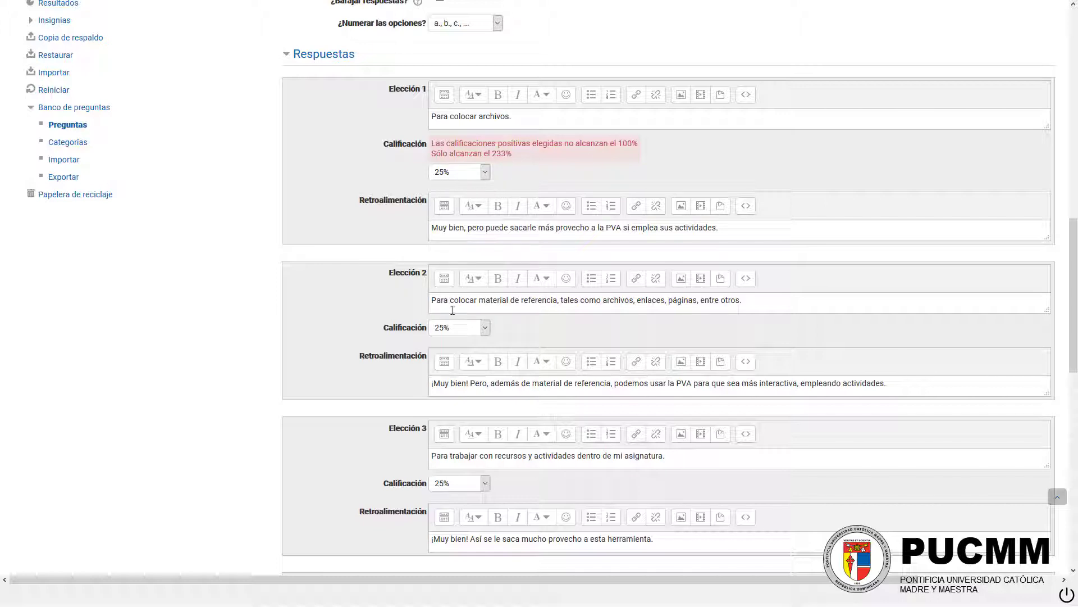
scroll(409, 243, up, 2)
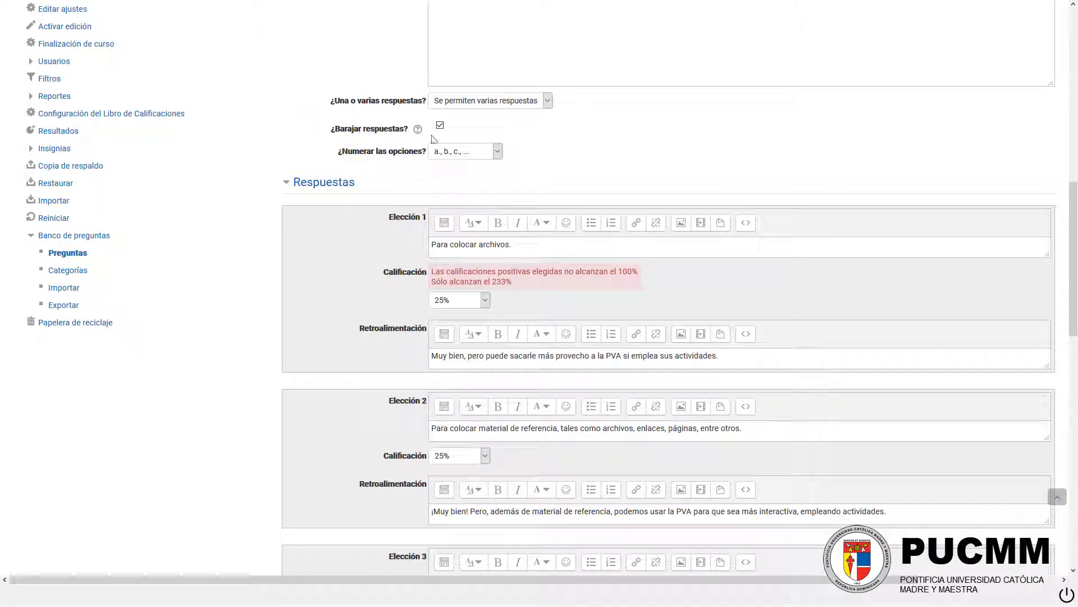
scroll(520, 236, up, 2)
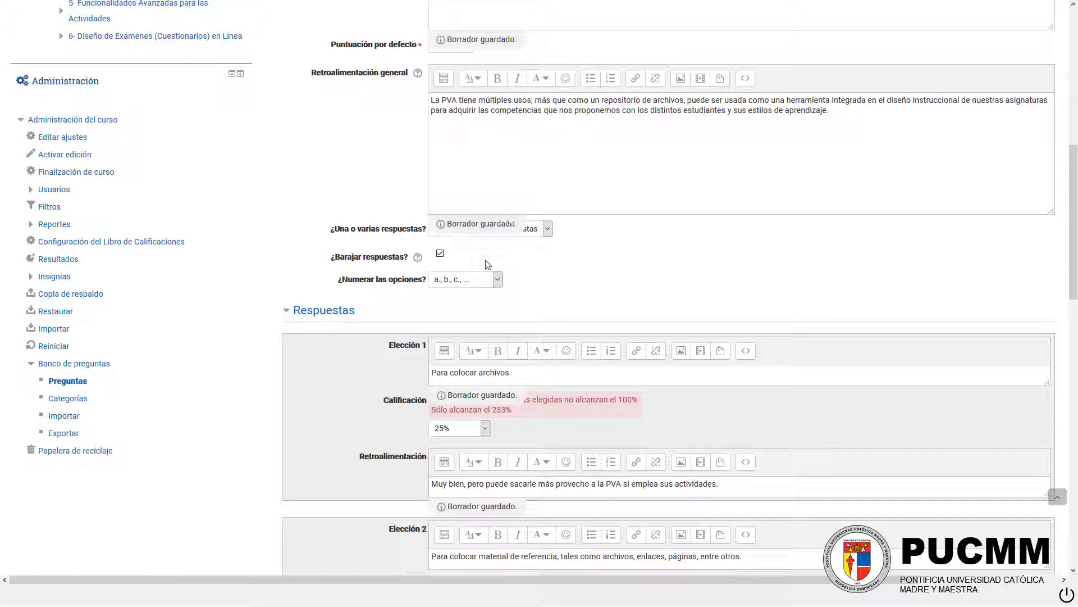
scroll(488, 264, down, 13)
click(457, 480)
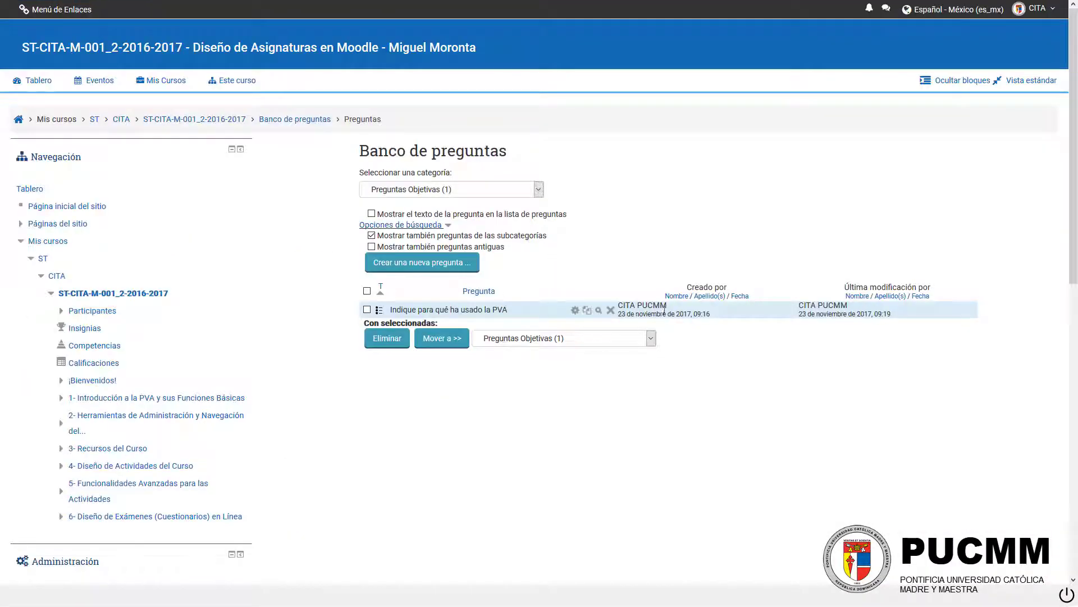
- Preview the question about PVA use and submit it with choices a, b and c selected
click(600, 311)
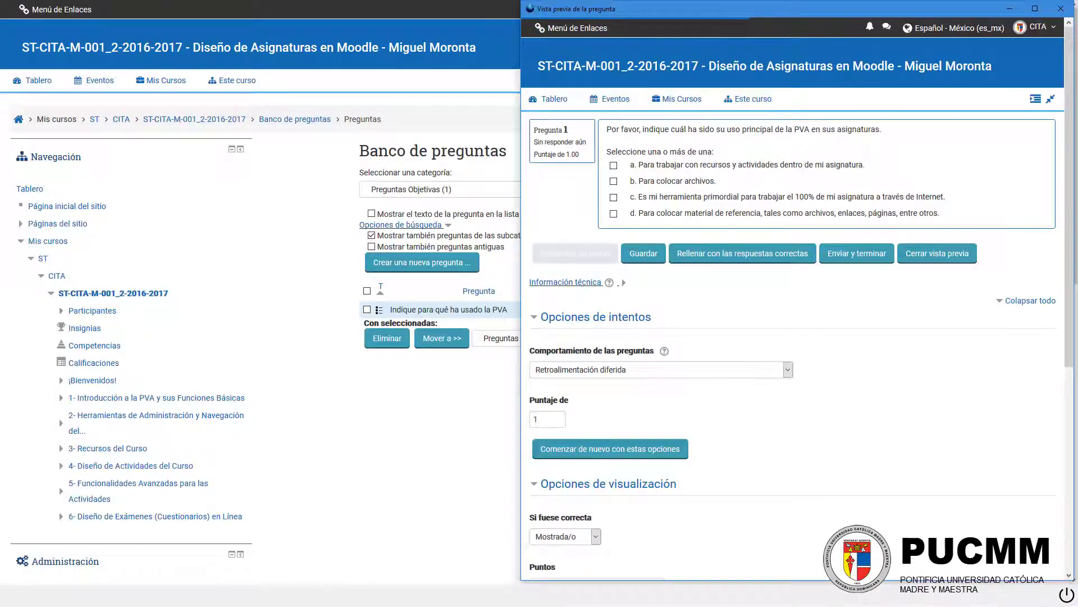
drag(661, 2, 474, 58)
click(414, 208)
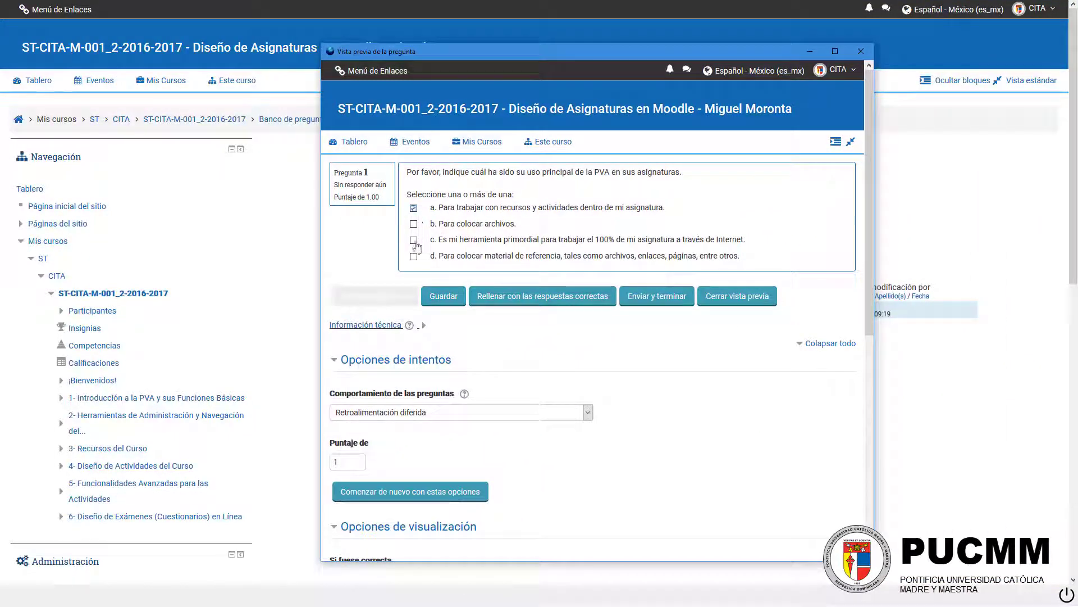
click(414, 239)
click(652, 301)
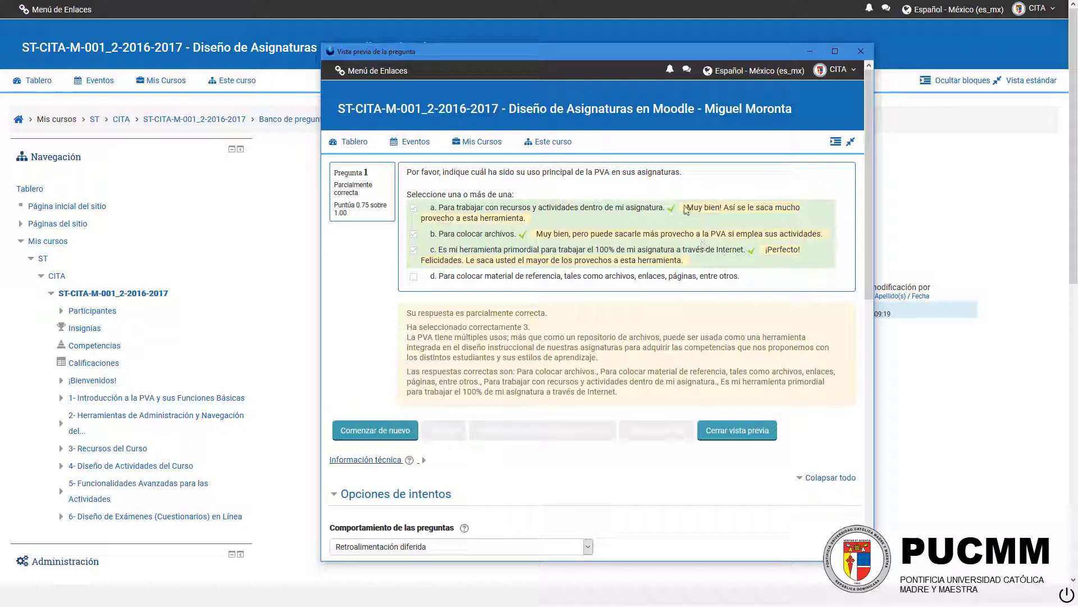
- Review the feedback given for the selected choices and close the question preview
drag(538, 233, 701, 261)
click(700, 260)
click(860, 51)
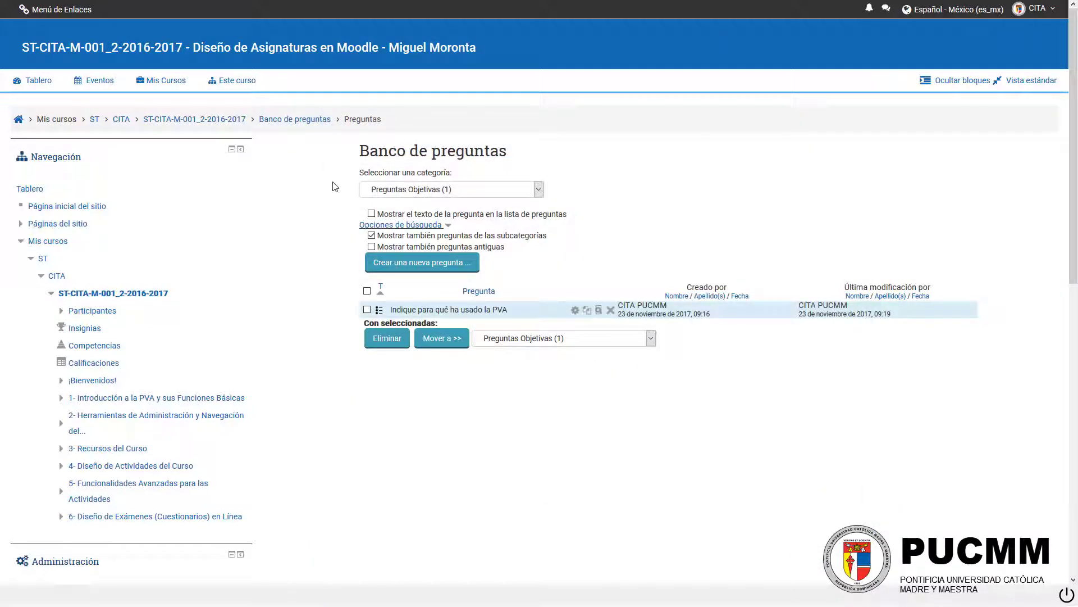
- Start a new Falso/Verdadero question in the Preguntas Objetivas category
click(402, 270)
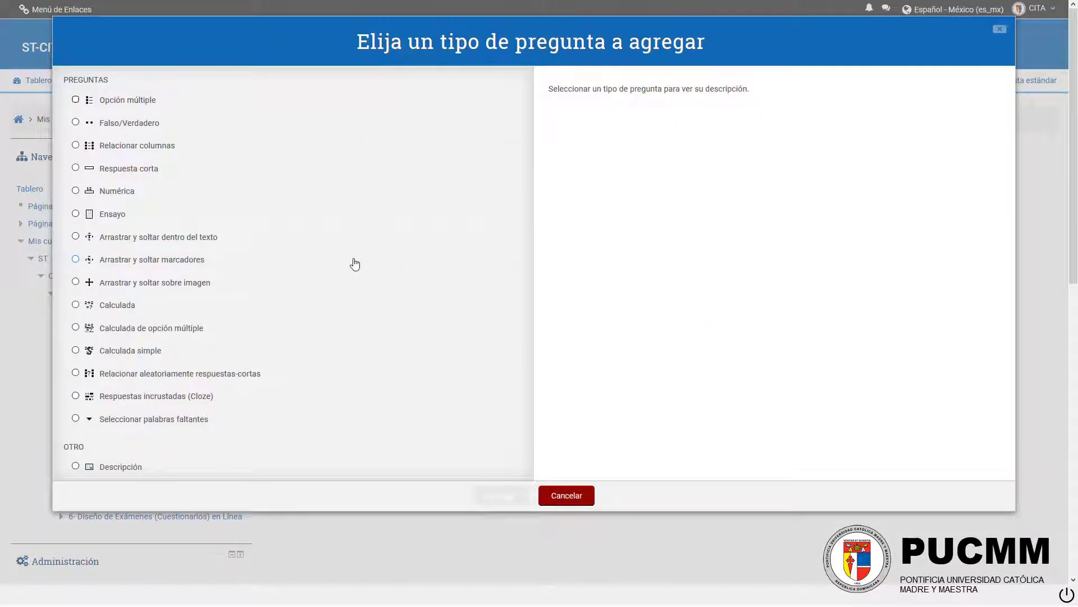
click(116, 125)
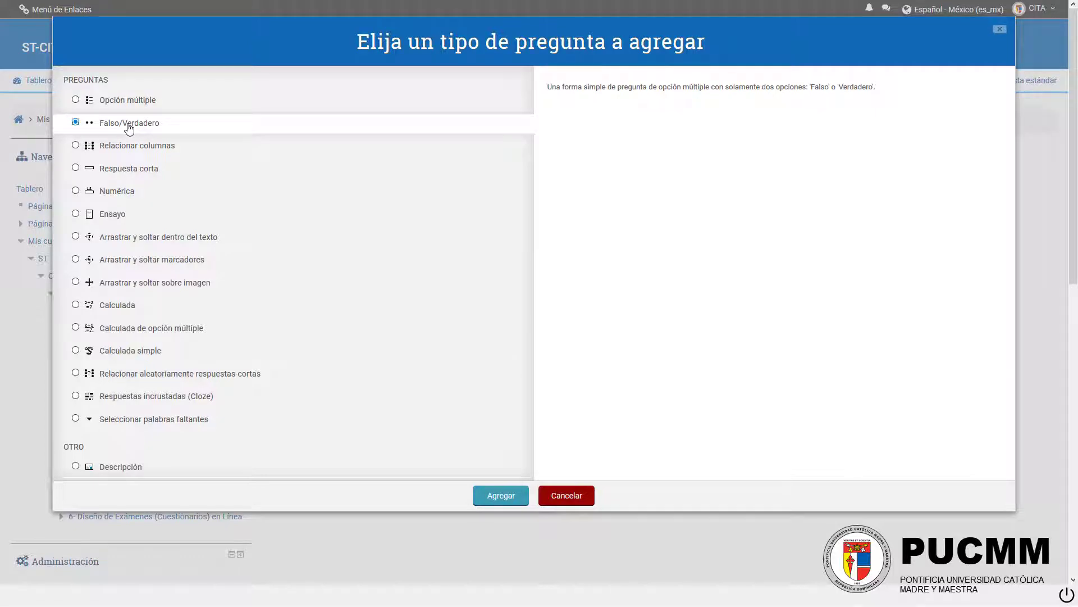
double_click(129, 128)
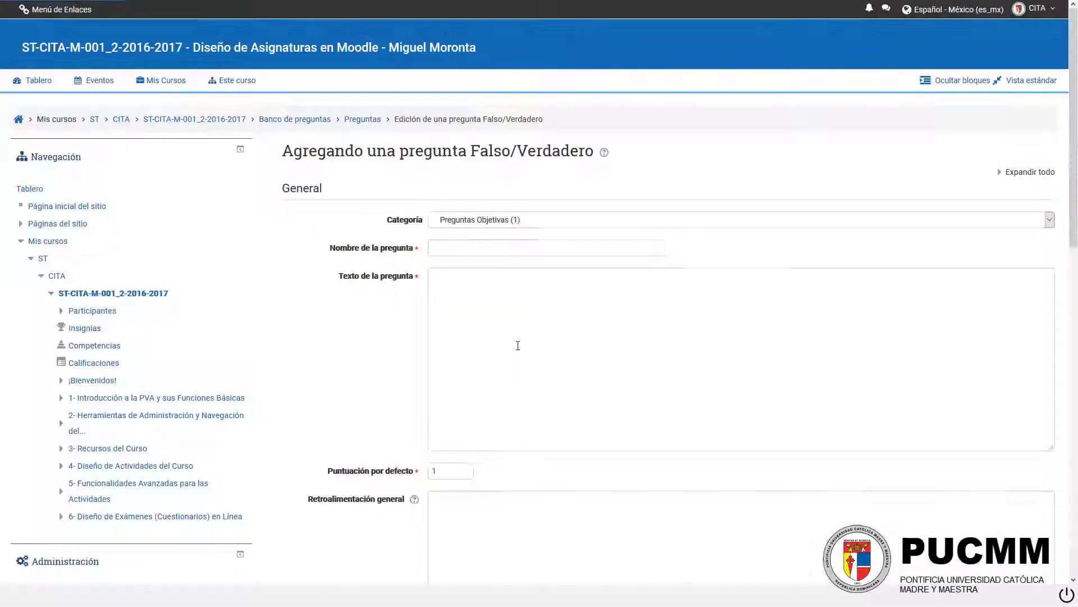
scroll(403, 358, down, 1)
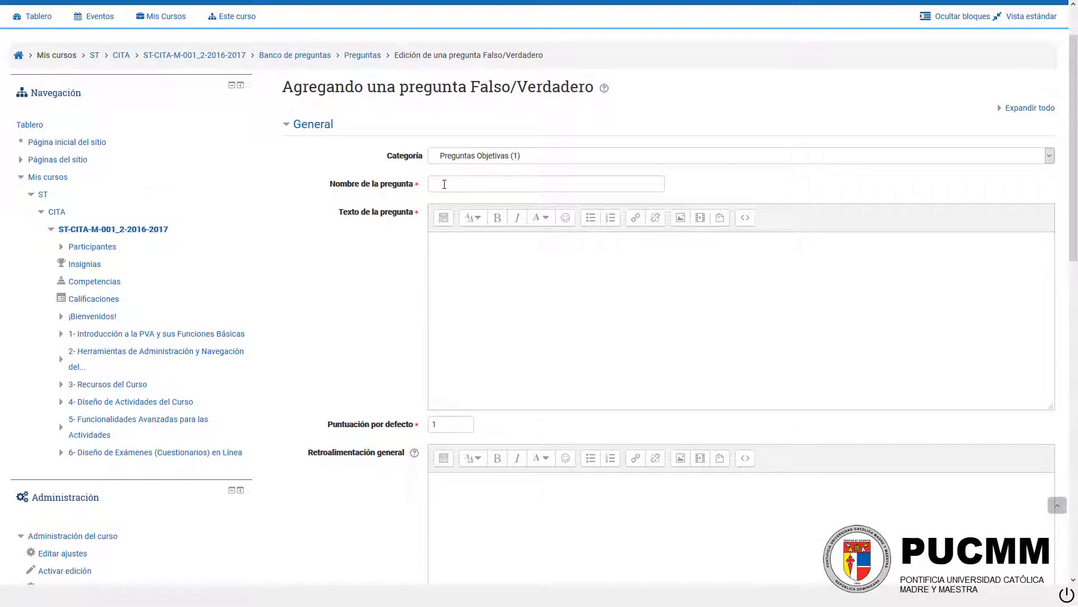
click(446, 184)
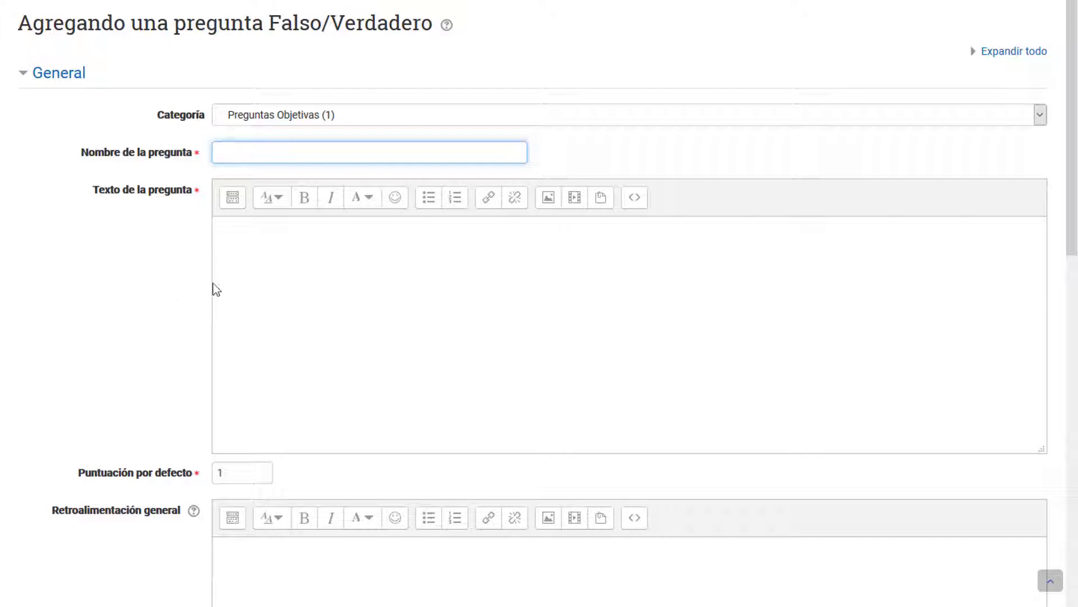
click(276, 273)
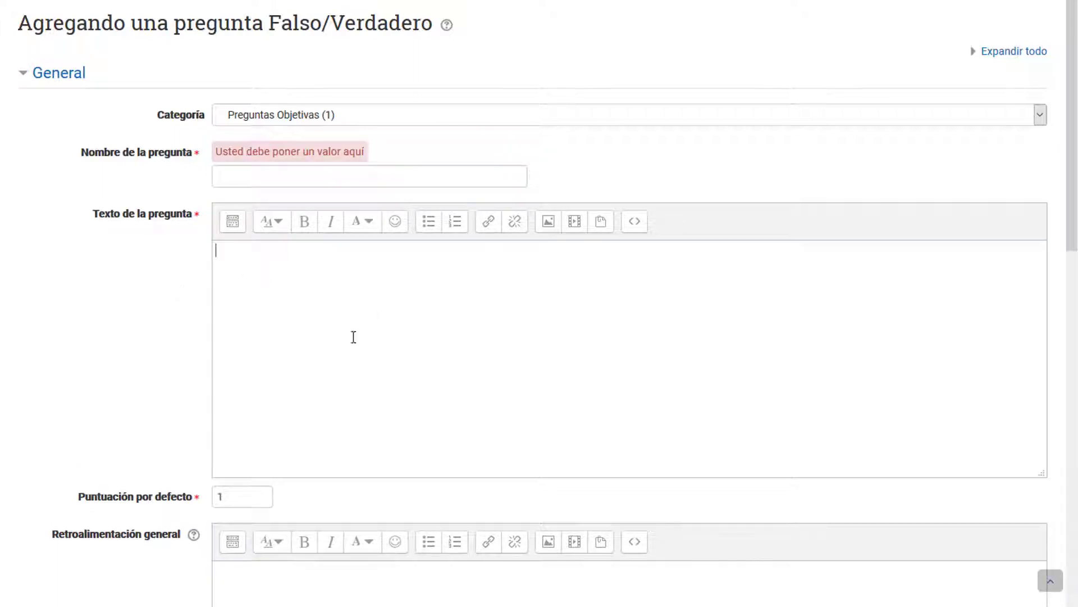
- Examine the general feedback, the correct answer options, and the feedback fields for 'Verdadero' and 'Falso'
scroll(337, 315, down, 9)
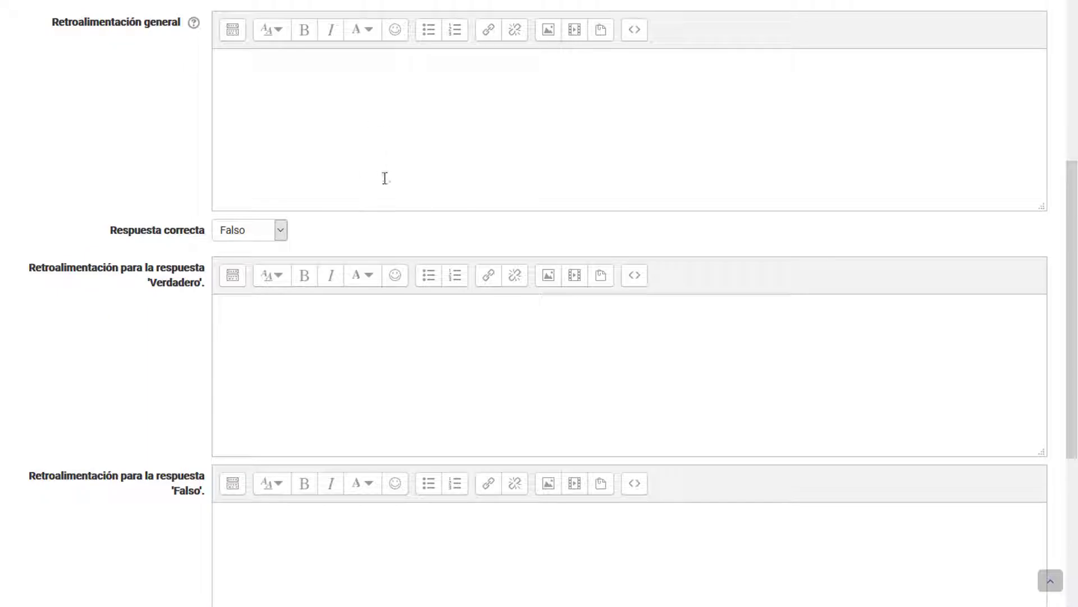
scroll(378, 167, down, 2)
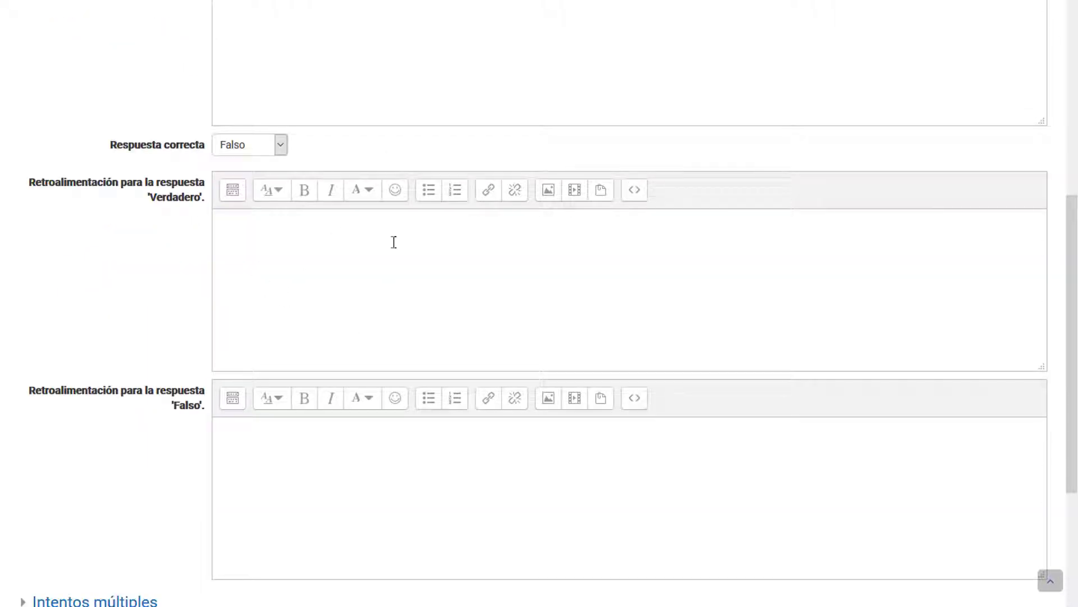
drag(145, 200, 208, 202)
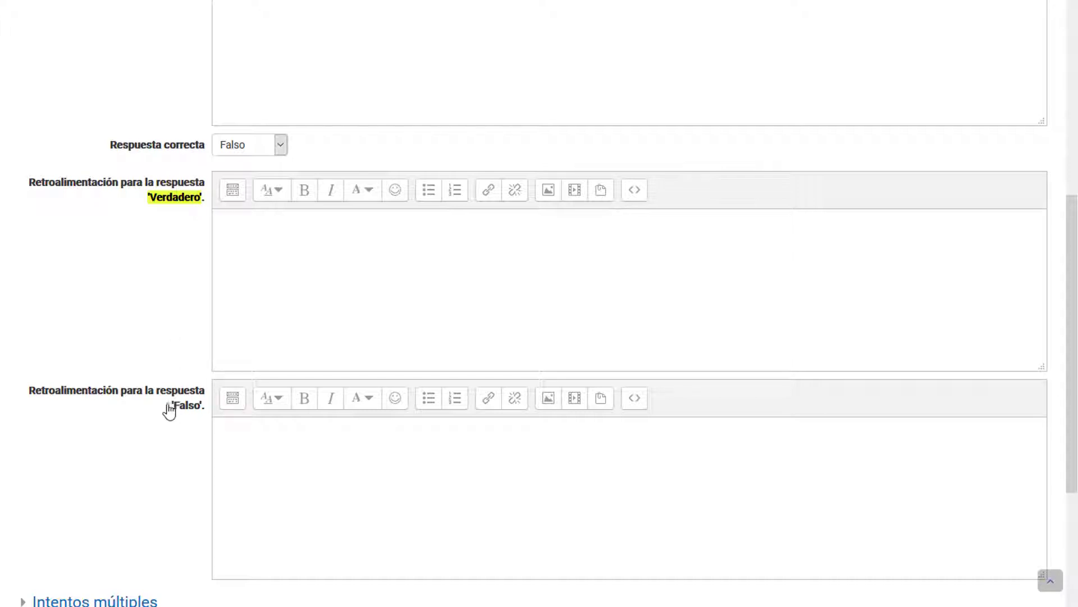
drag(169, 408, 207, 409)
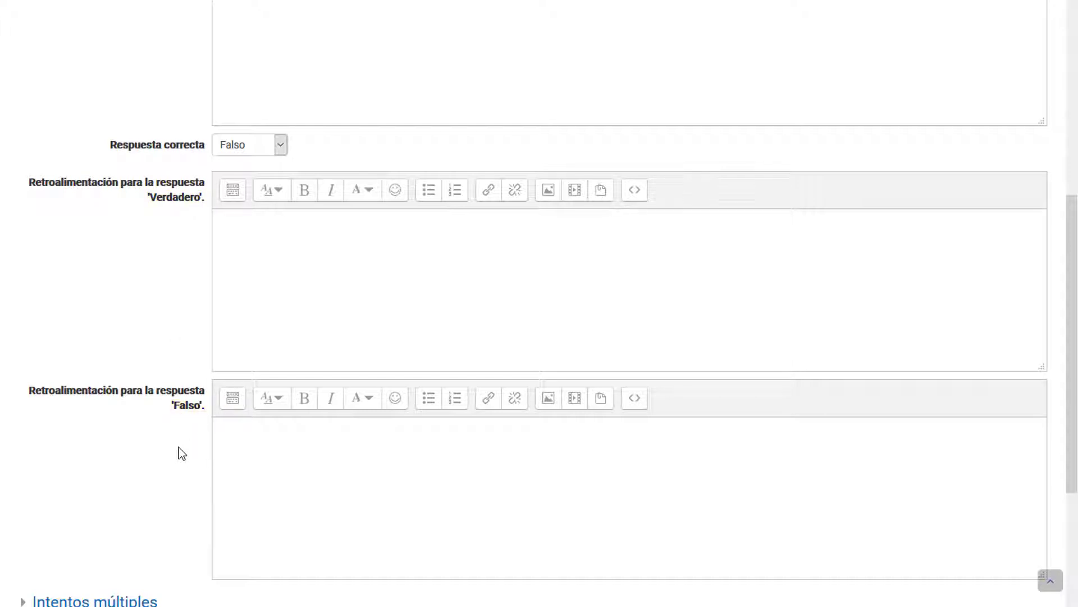
scroll(179, 382, up, 2)
click(262, 232)
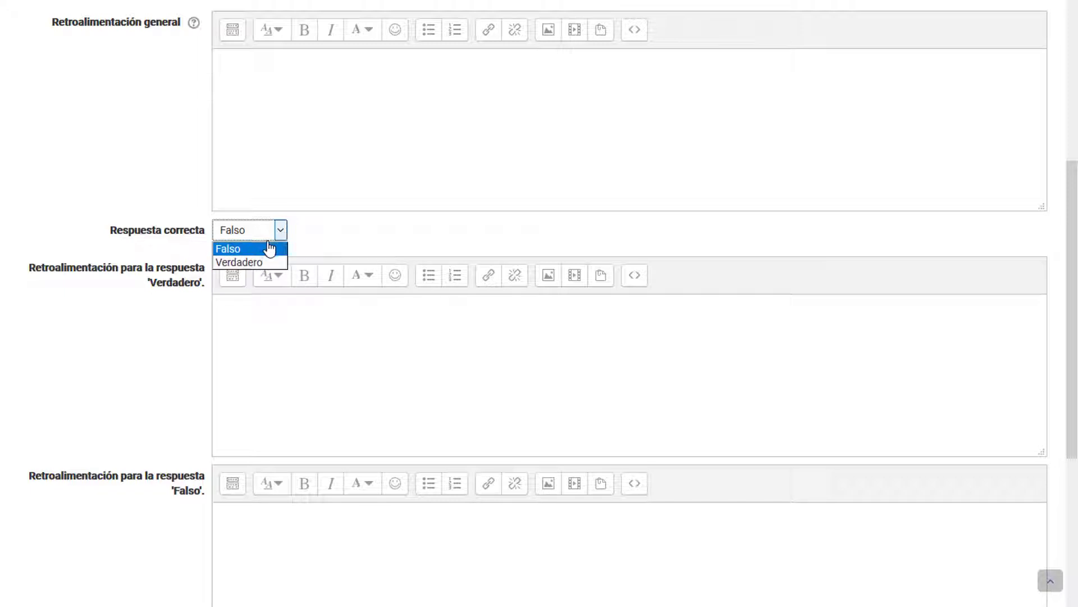
click(175, 124)
scroll(183, 138, up, 5)
- Name the question "PVA como herramienta de repositorio" and enter the text "Es posible emplear la PVA solamente como una herramienta de repositorio."
click(274, 8)
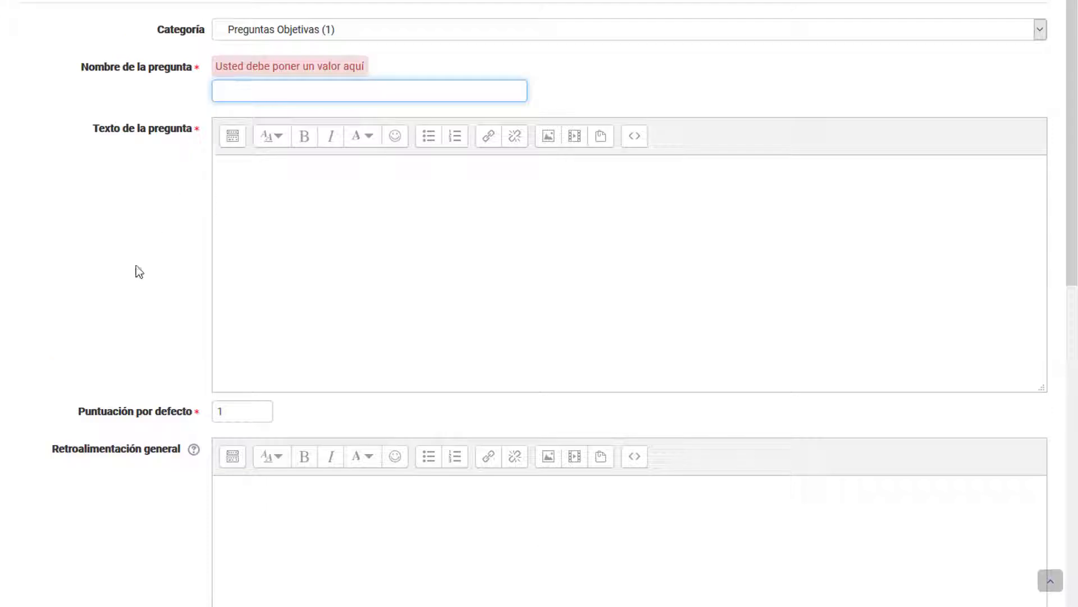
text(PVA como herramienta de repositorio)
click(393, 231)
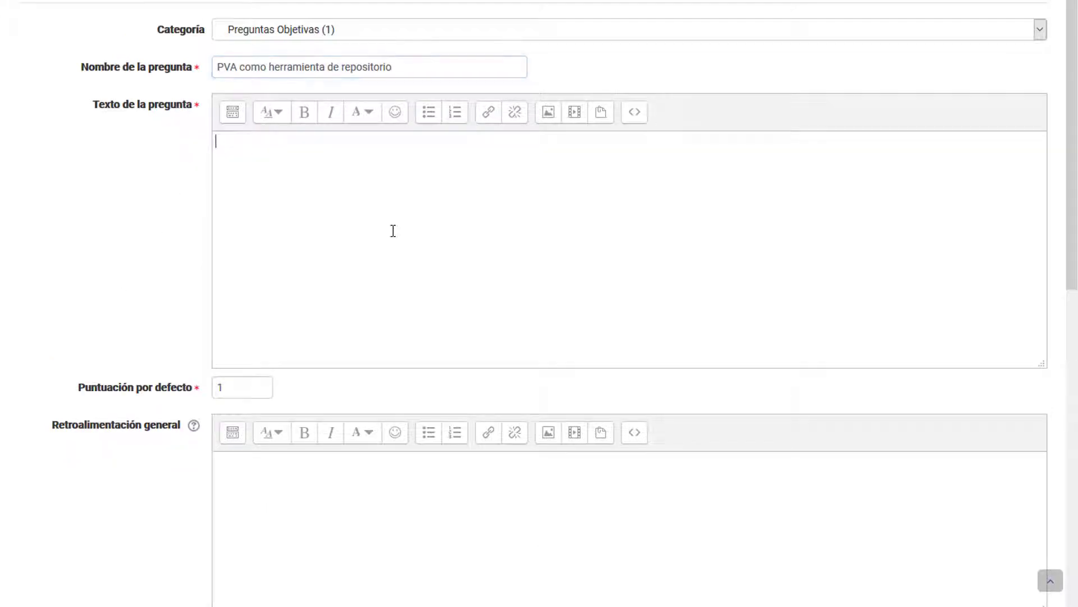
text(Es posible emplear la PVA solamente como una herramienta de repositorio.)
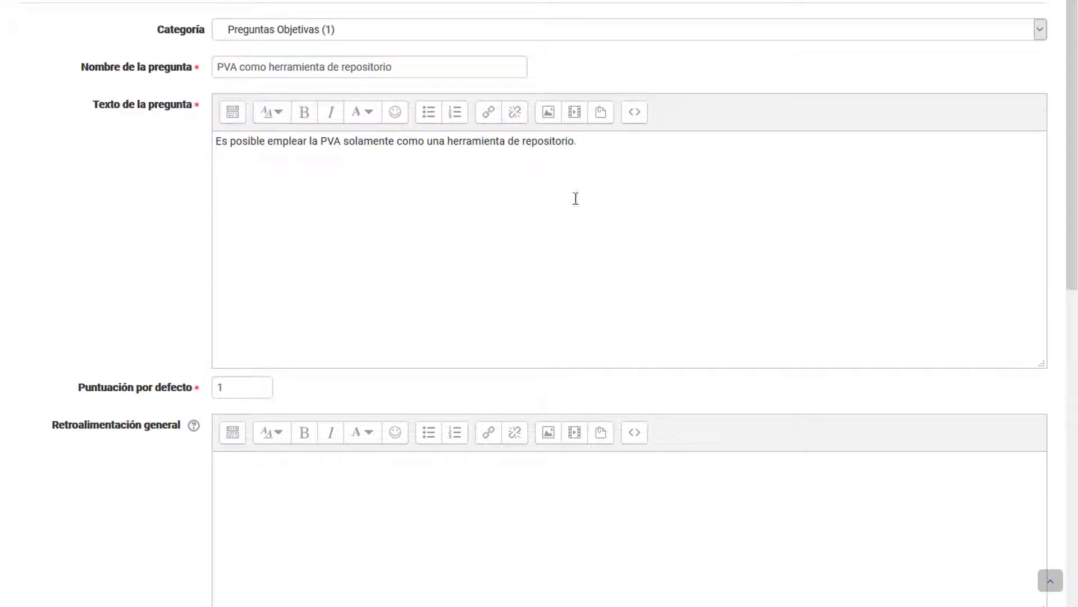
- Set the correct answer of the true/false question to Verdadero
scroll(161, 279, down, 5)
scroll(159, 270, up, 2)
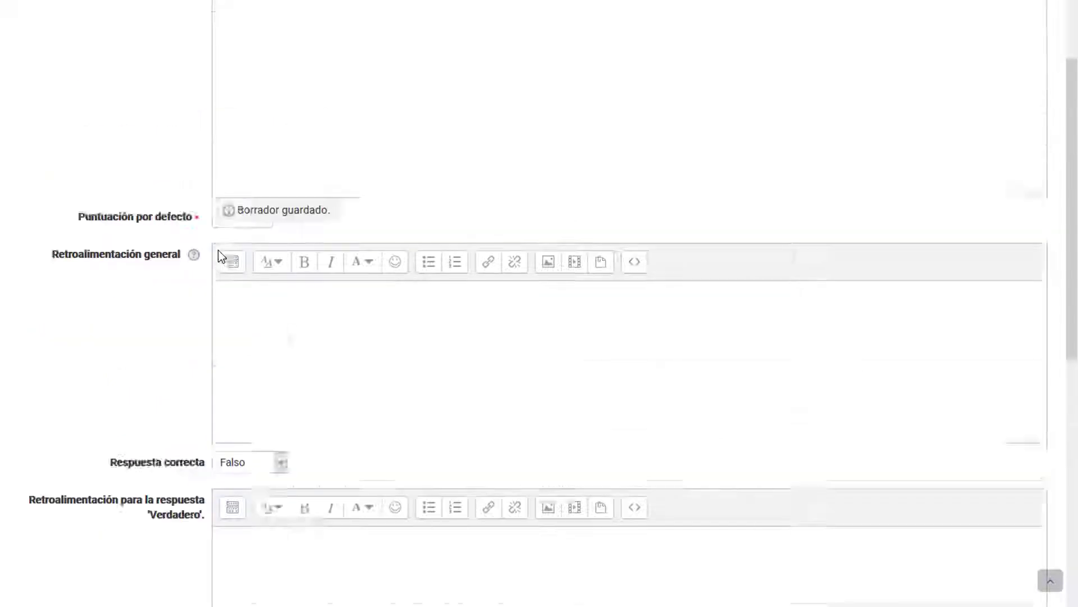
drag(693, 58, 202, 45)
click(252, 462)
scroll(234, 454, down, 3)
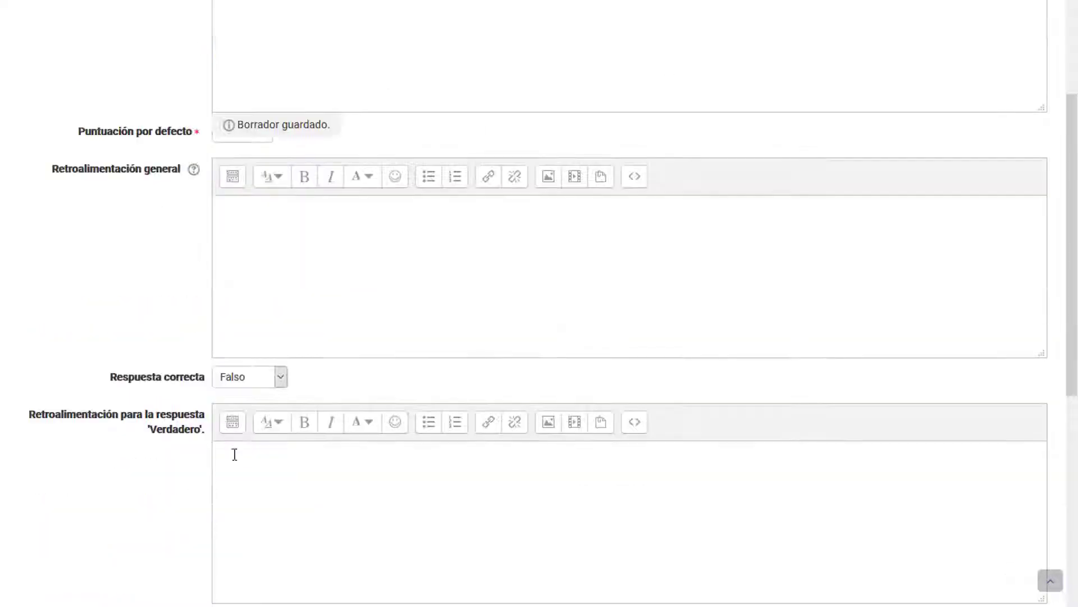
click(264, 382)
click(247, 405)
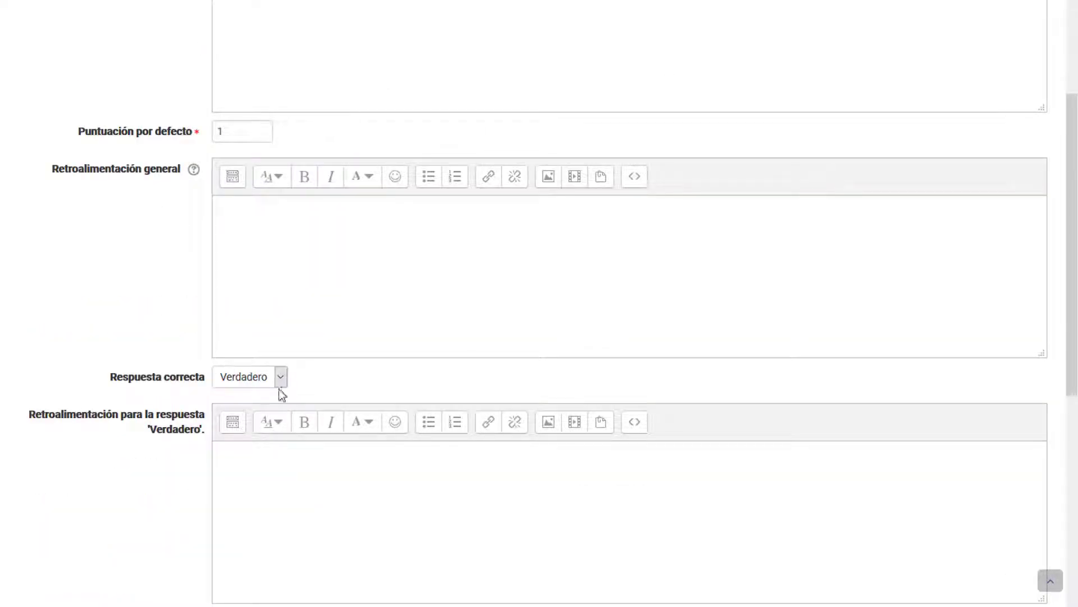
- Extend the end of the question text with ", es decir, sin actividades." and save the question
scroll(282, 395, up, 5)
drag(307, 142, 373, 145)
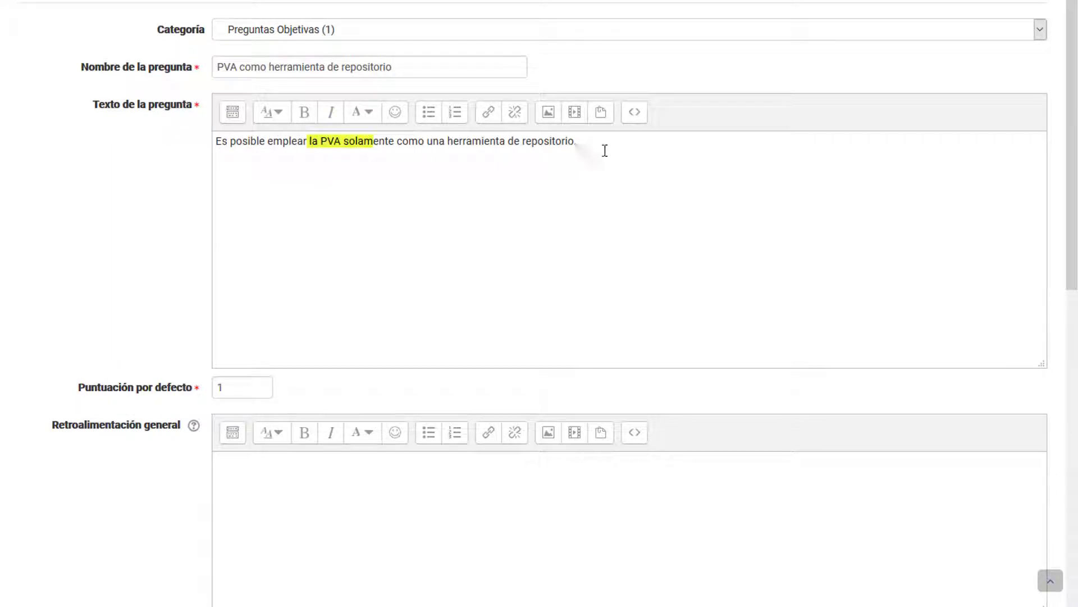
drag(570, 149, 366, 142)
click(567, 153)
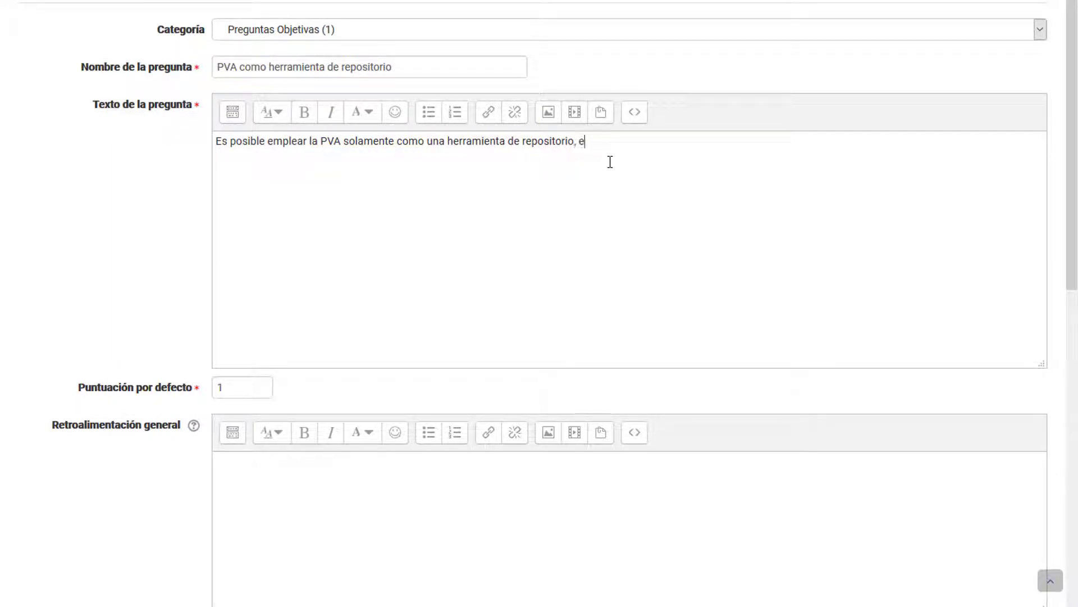
text(, es decir, sin actividades.)
scroll(436, 373, down, 6)
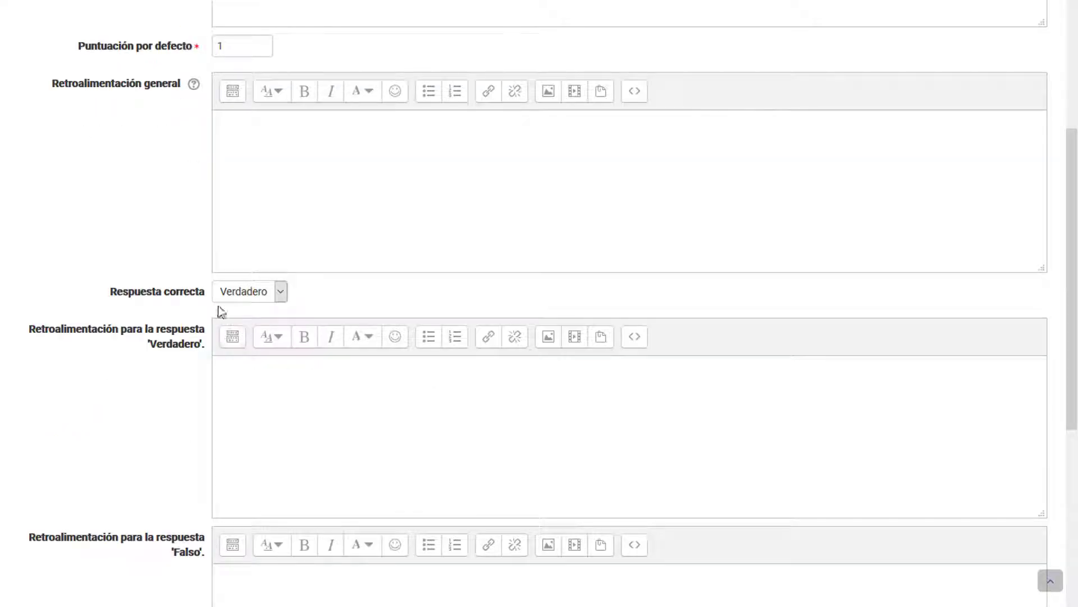
scroll(219, 310, down, 10)
click(267, 349)
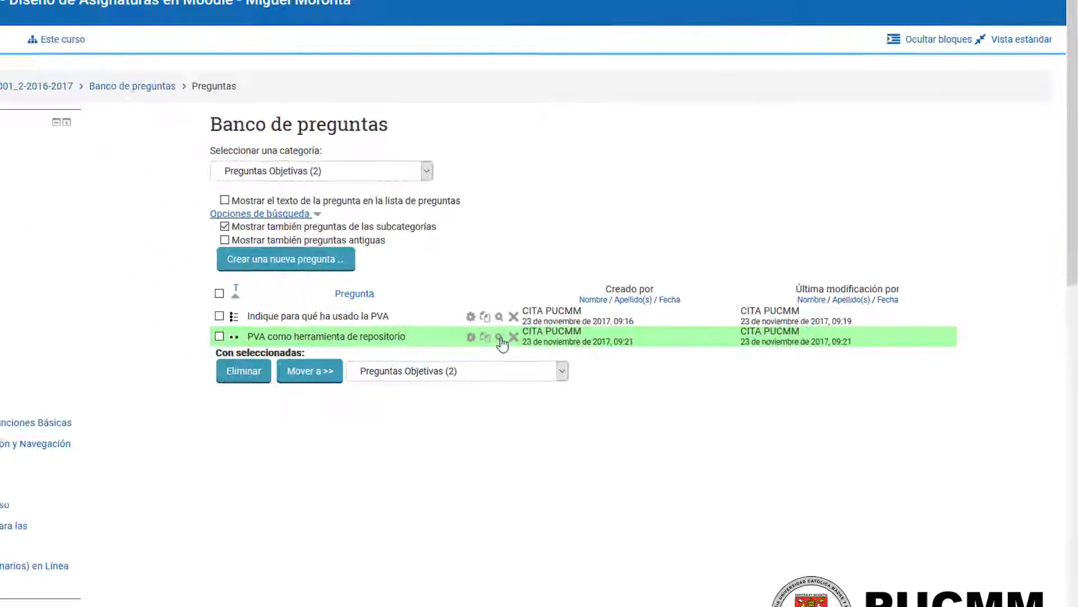
- Preview the question "PVA como herramienta de repositorio", submit it with the answer Verdadero, and close the preview
click(597, 328)
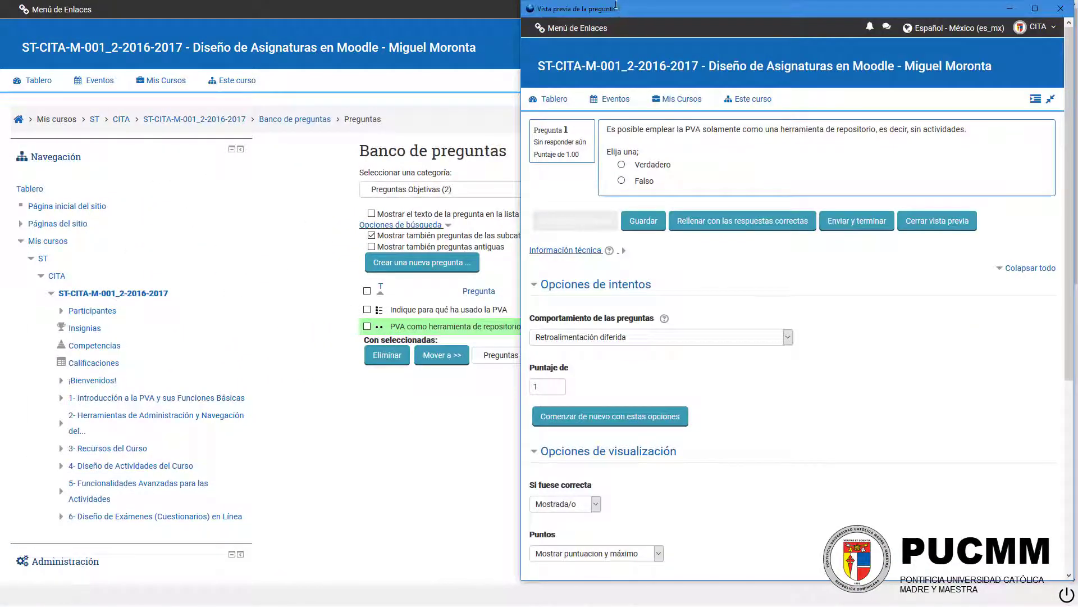
drag(617, 6, 396, 84)
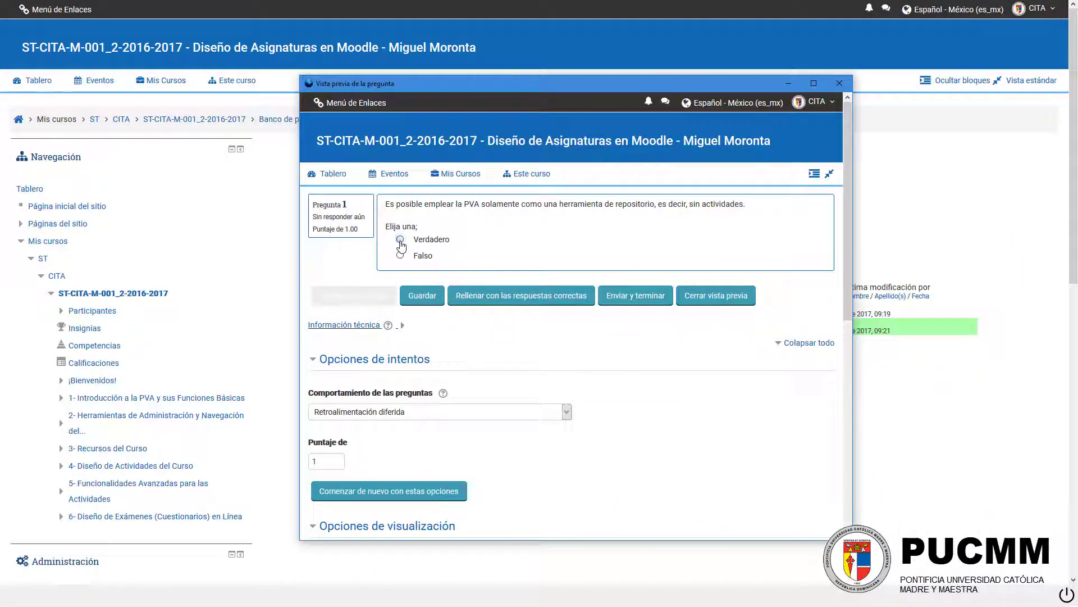
click(639, 299)
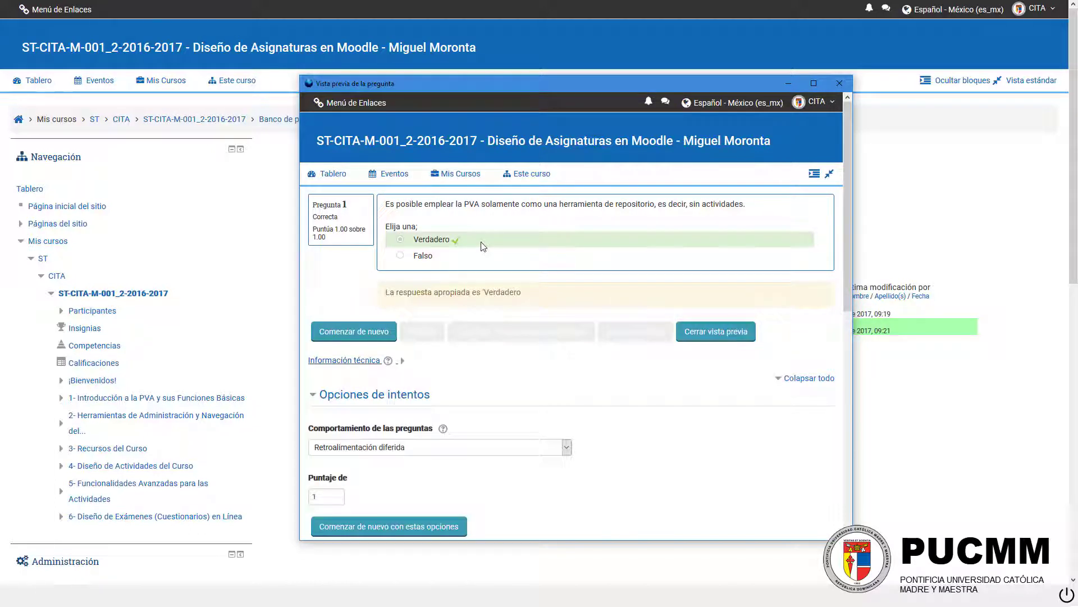
drag(464, 239, 414, 242)
click(443, 223)
click(840, 85)
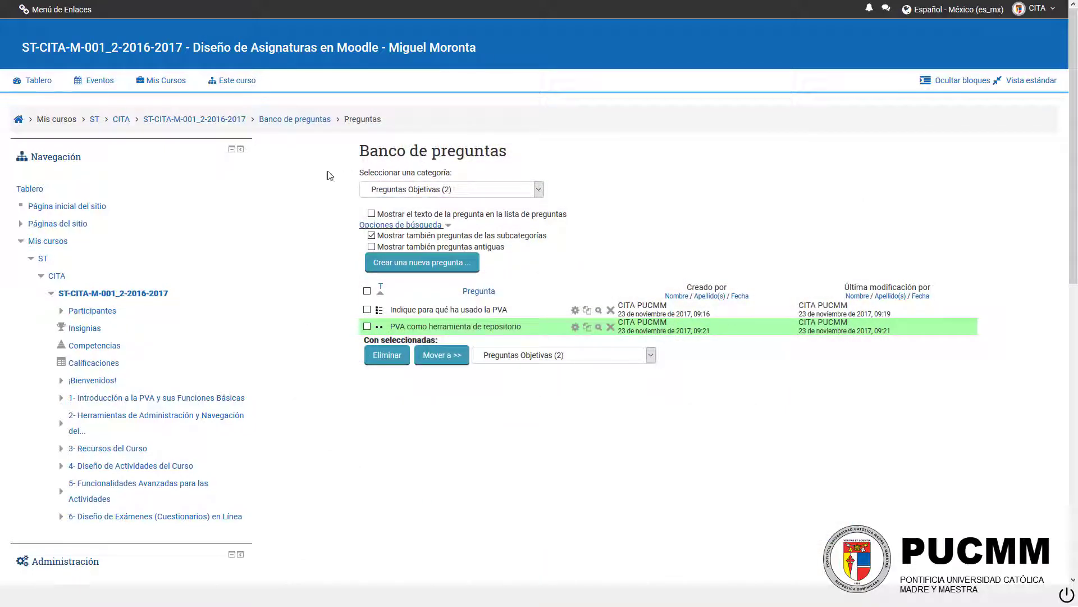
- Look over the question categories and view the questions in Preguntas Subjetivas and Preguntas Objetivas
scroll(294, 217, down, 10)
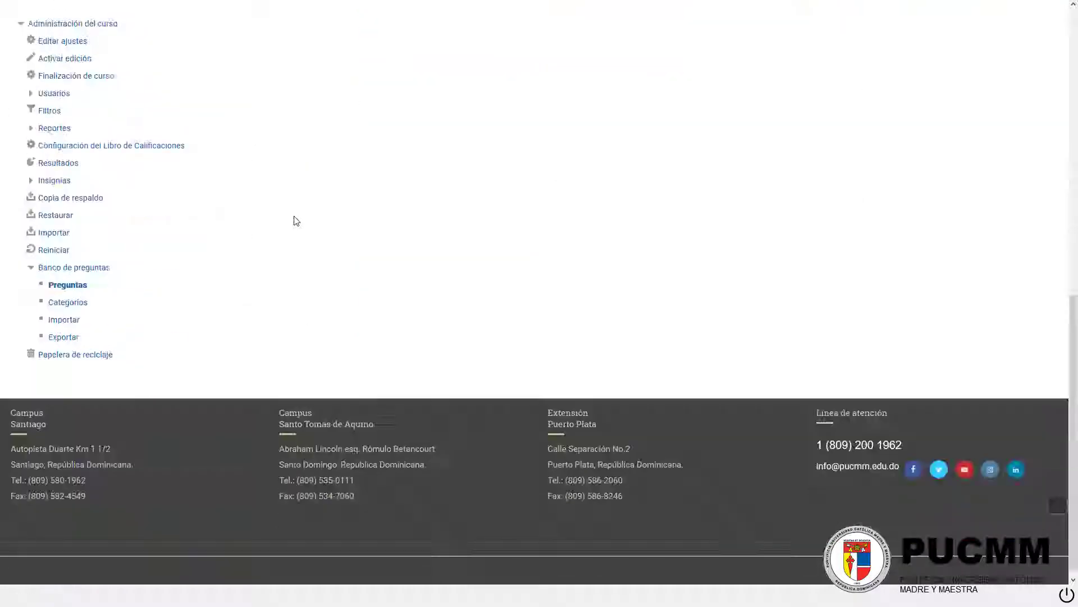
click(81, 304)
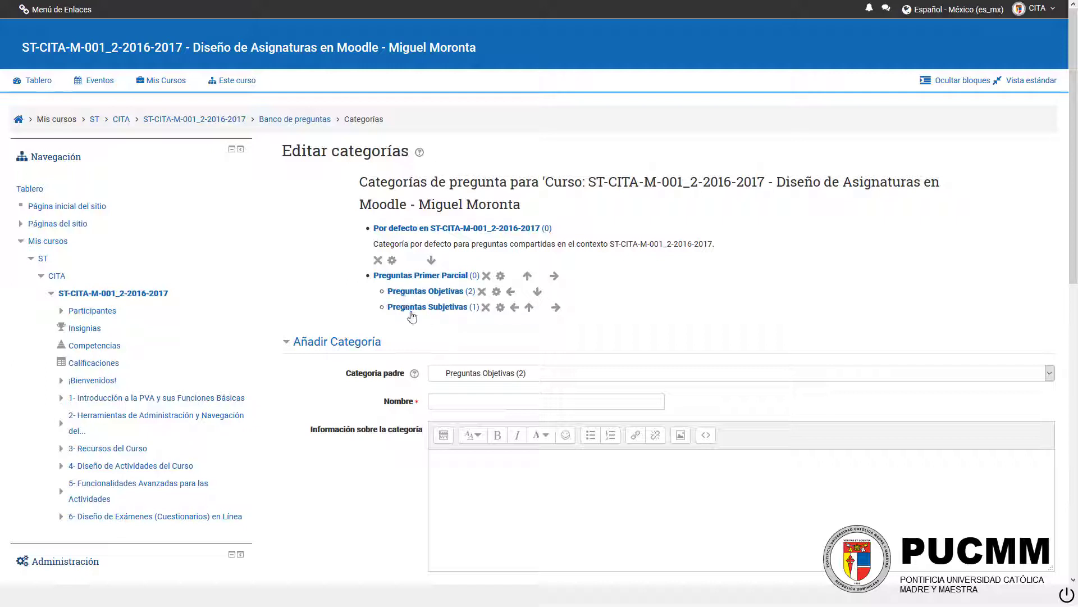
click(474, 311)
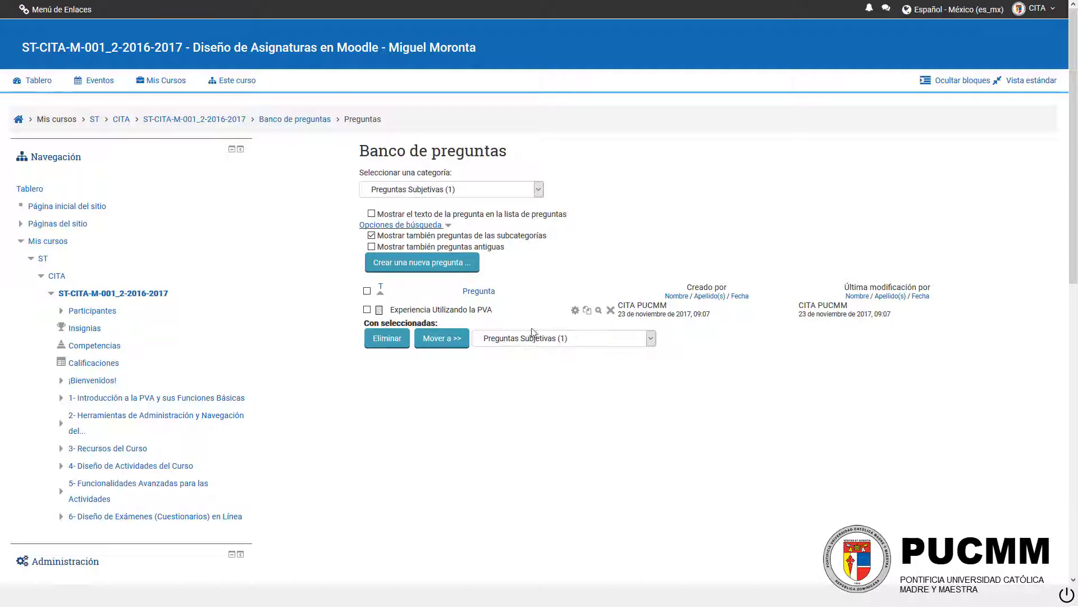
click(476, 191)
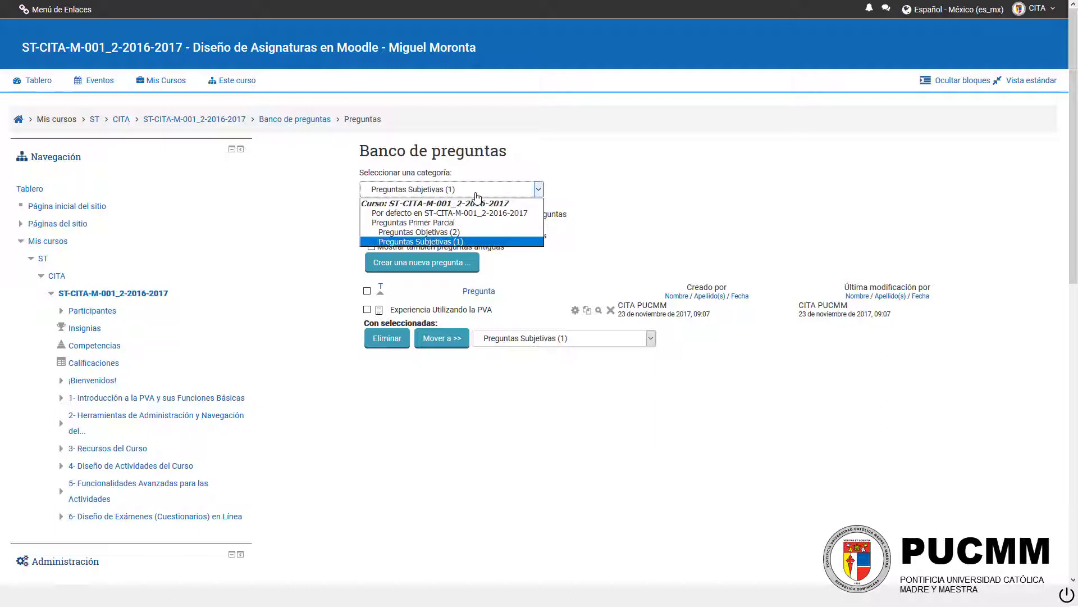
click(471, 233)
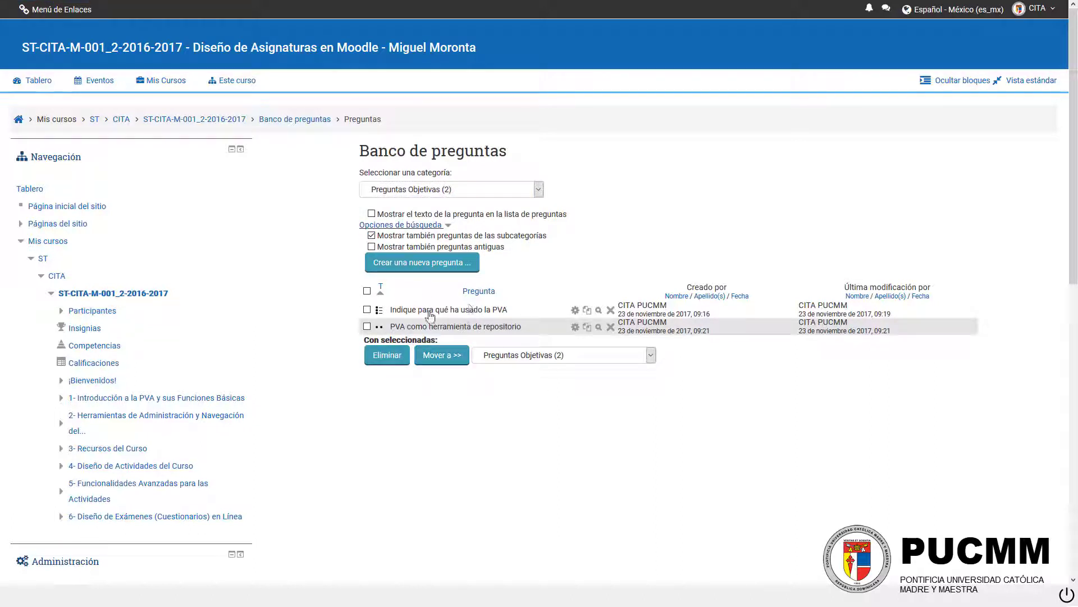
- Look over the Ensayo, Opción múltiple and Falso/Verdadero question types without adding a question
click(414, 264)
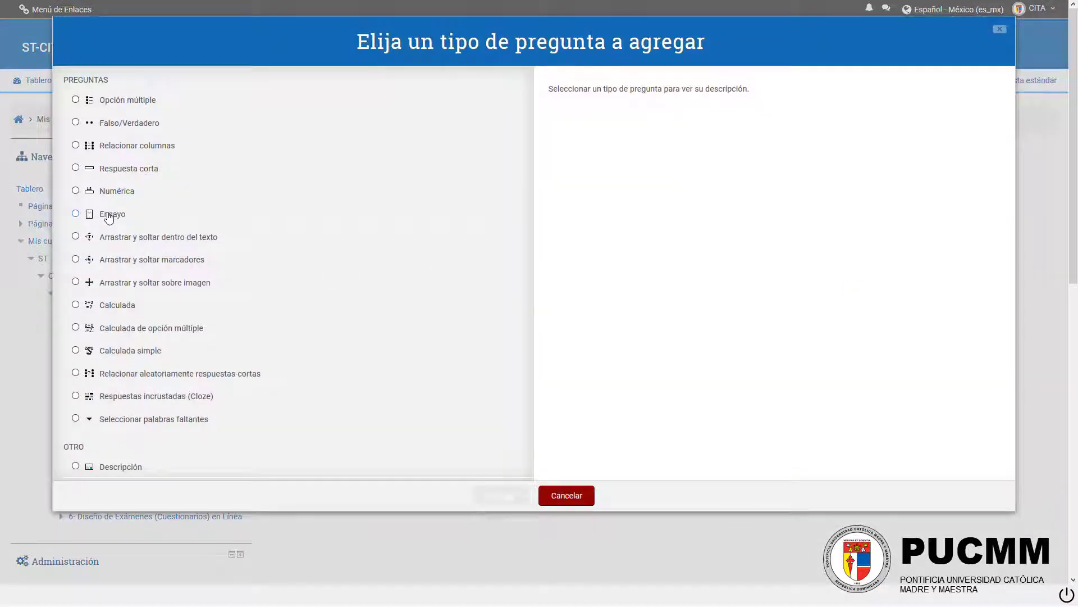
click(109, 215)
click(135, 104)
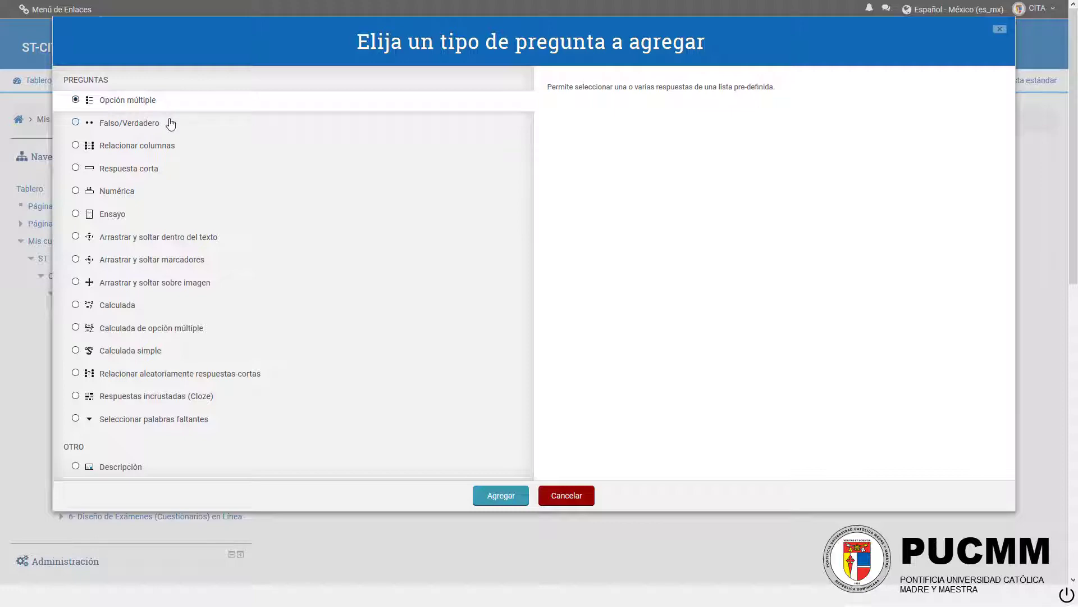
click(171, 123)
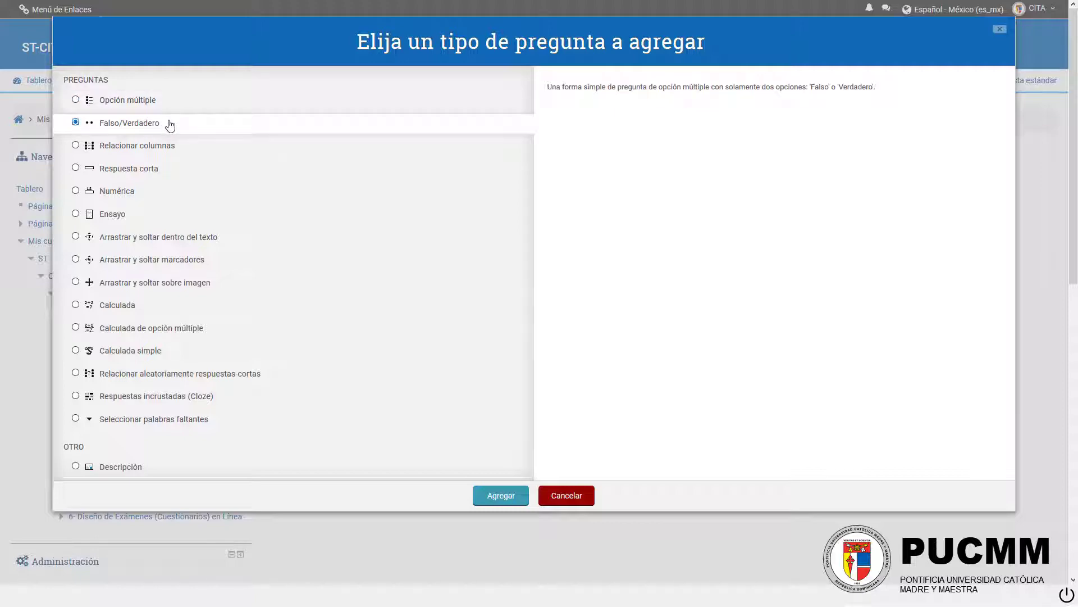
click(566, 497)
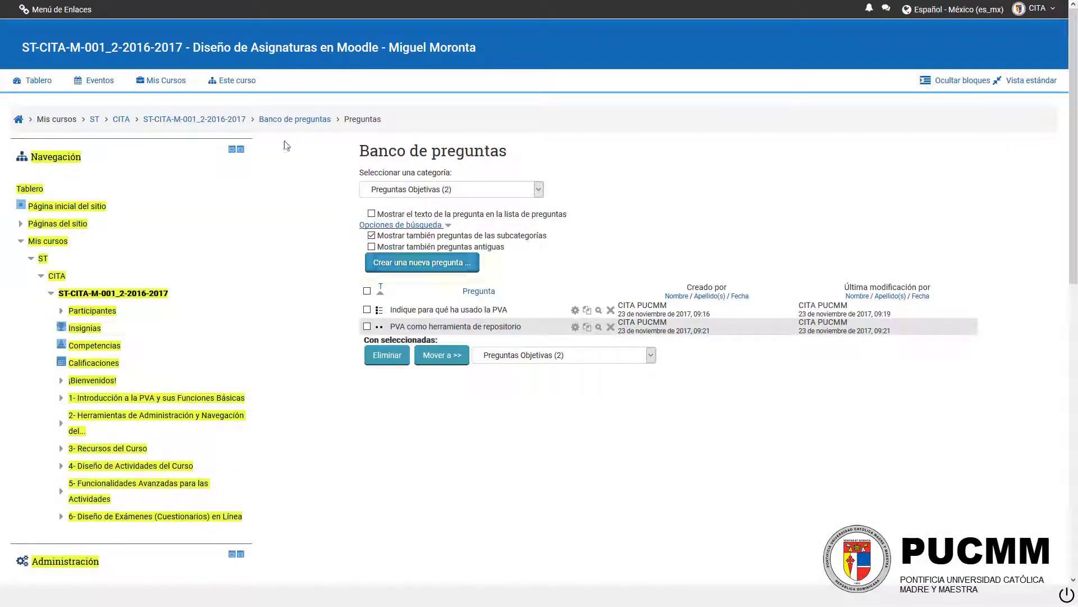
- Return to the main page of the course ST-CITA-M-001_2-2016-2017
click(227, 120)
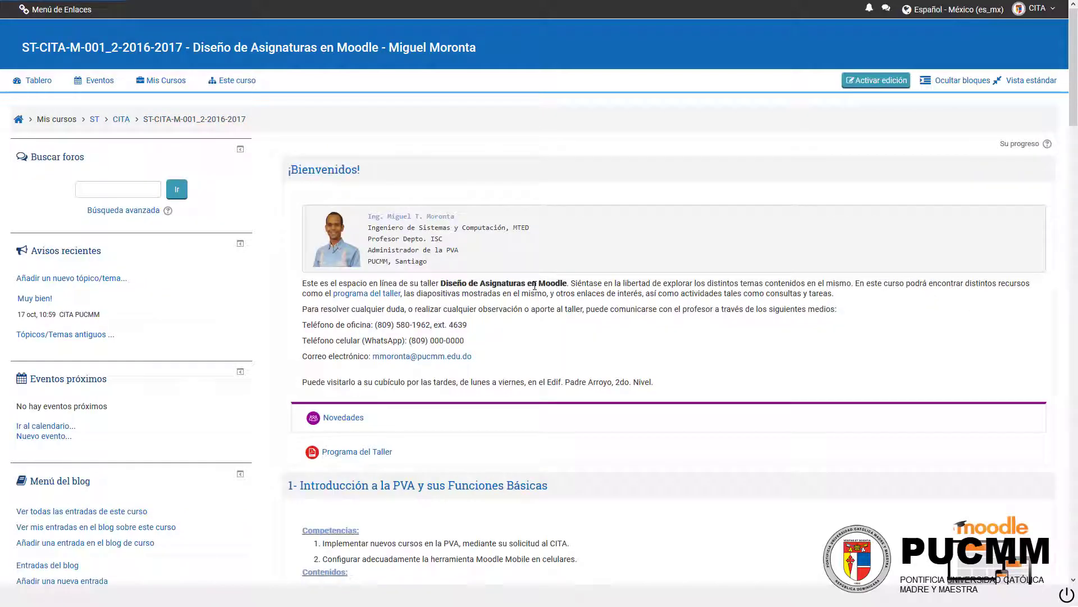